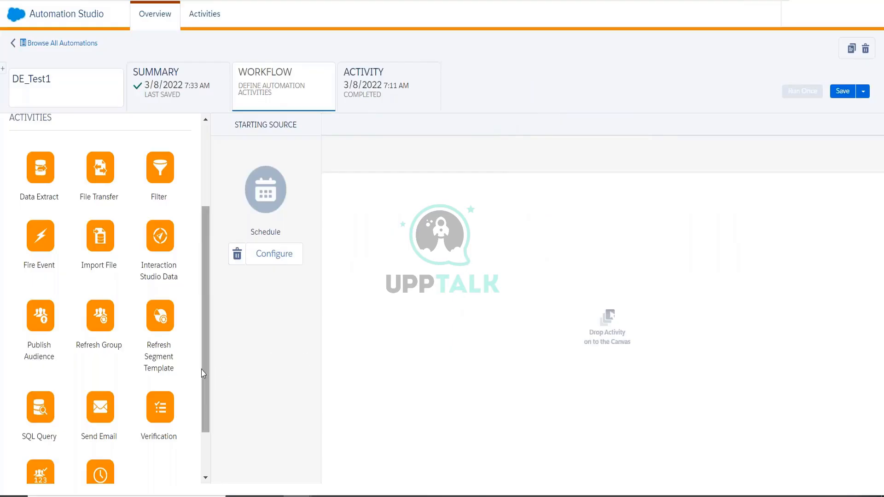
Step: Add an SQL Query activity to Step 1 of the workflow and start creating a new query activity for it
scroll(203, 371, down, 2)
scroll(203, 372, up, 2)
scroll(203, 359, down, 2)
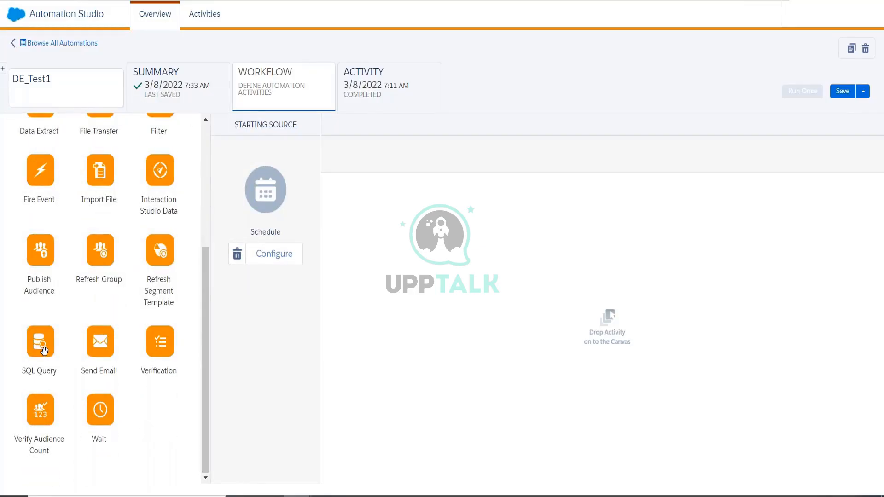
drag(40, 343, 449, 320)
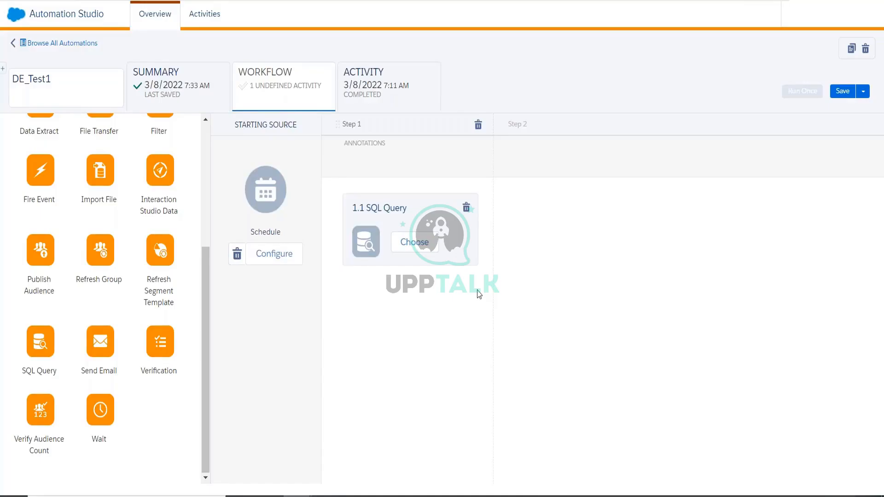
click(414, 241)
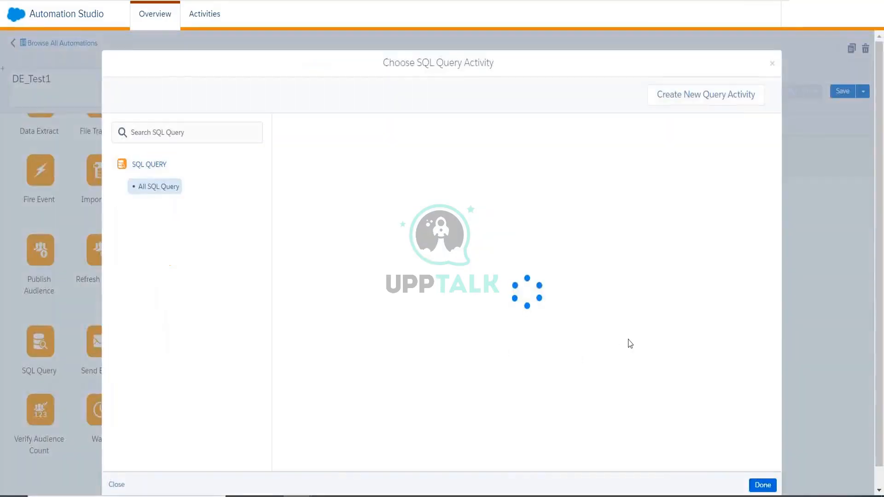
click(693, 95)
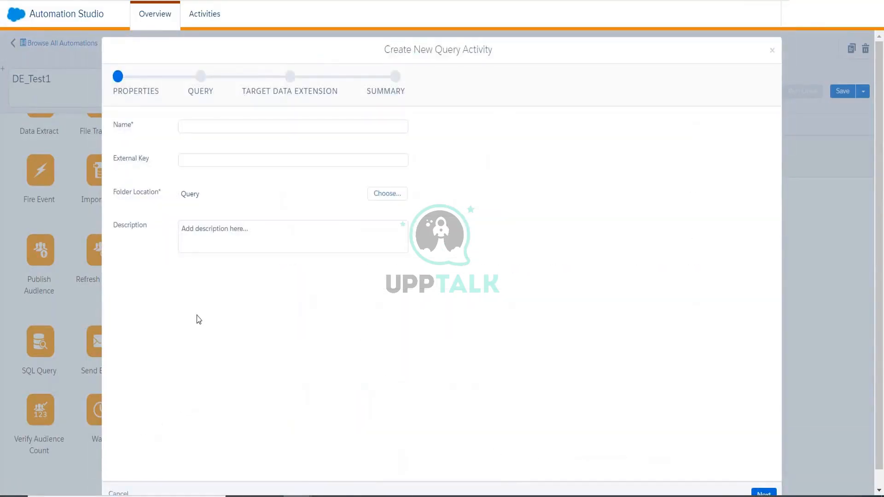
Step: Name the query activity with the prefix SQL, the owner's name and the suffix kjhg, and proceed to the query definition
click(222, 126)
key(Down)
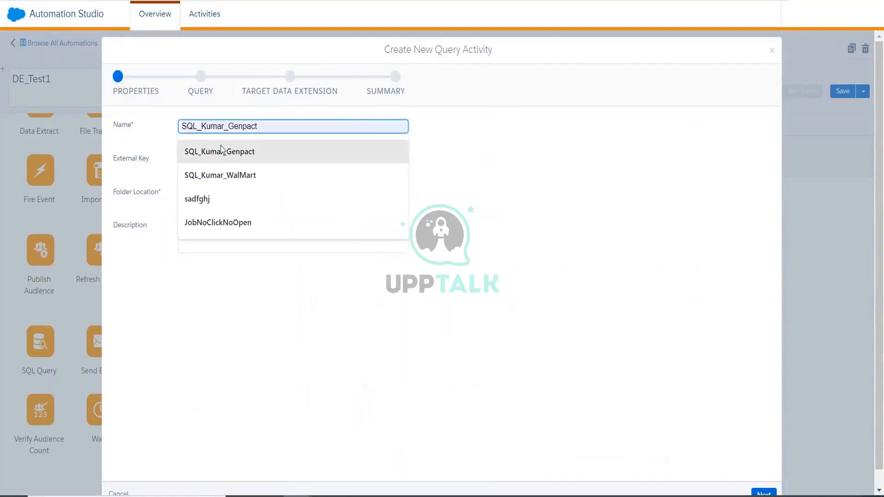
key(Return)
click(220, 126)
key(shift+End)
text(kjhg)
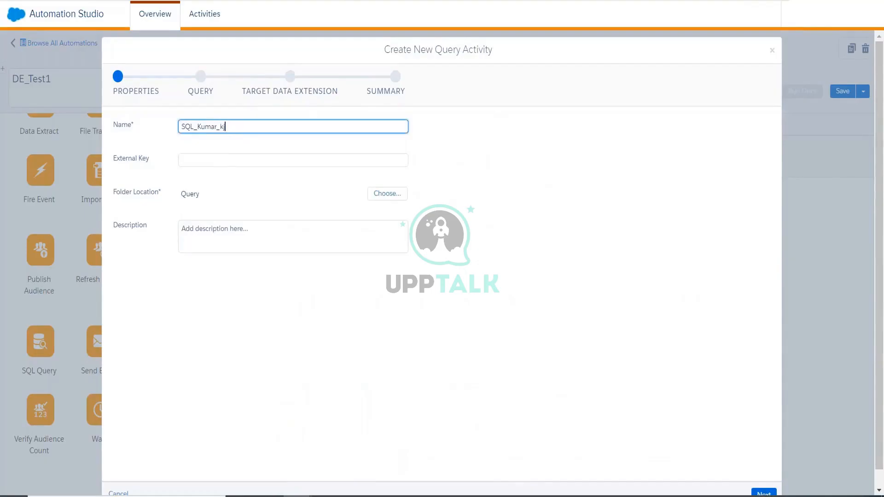
click(326, 359)
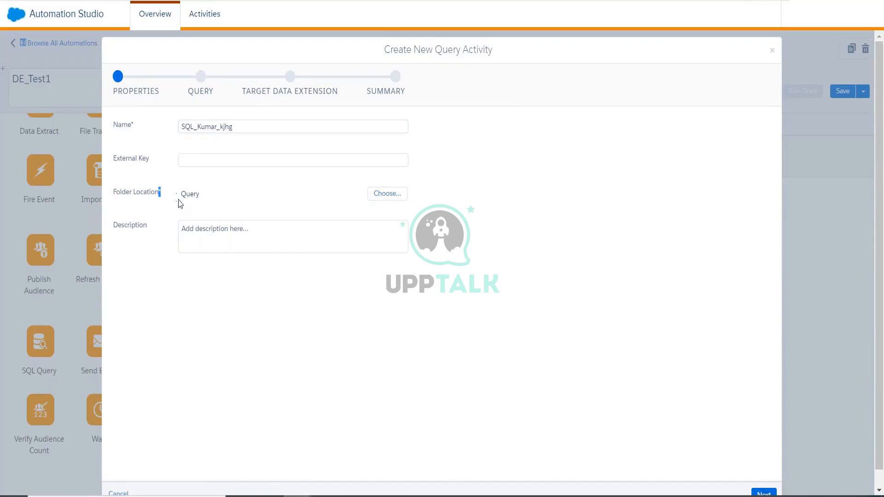
double_click(188, 195)
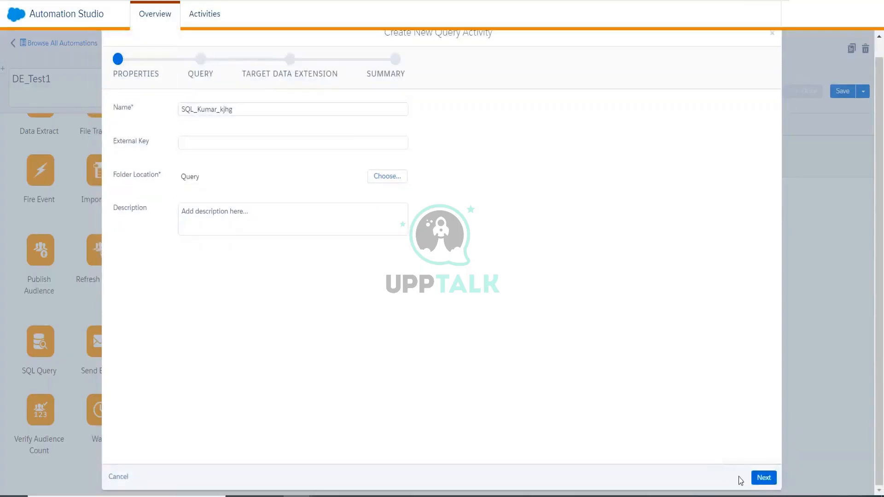
click(763, 477)
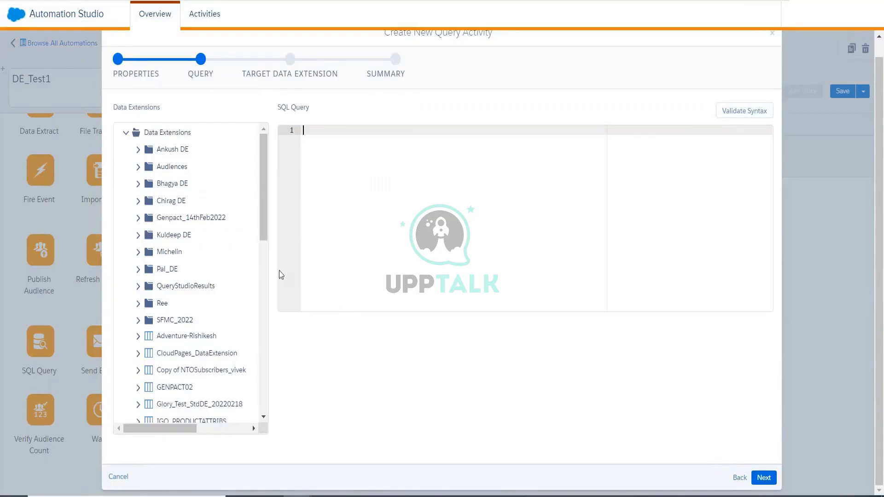
Step: Expand the Genpact_14Feb2022 data extension in the Genpact_14thFeb2022 folder and review its fields
mouse_move(260, 183)
mouse_down()
mouse_move(260, 225)
mouse_move(260, 166)
mouse_up()
click(170, 218)
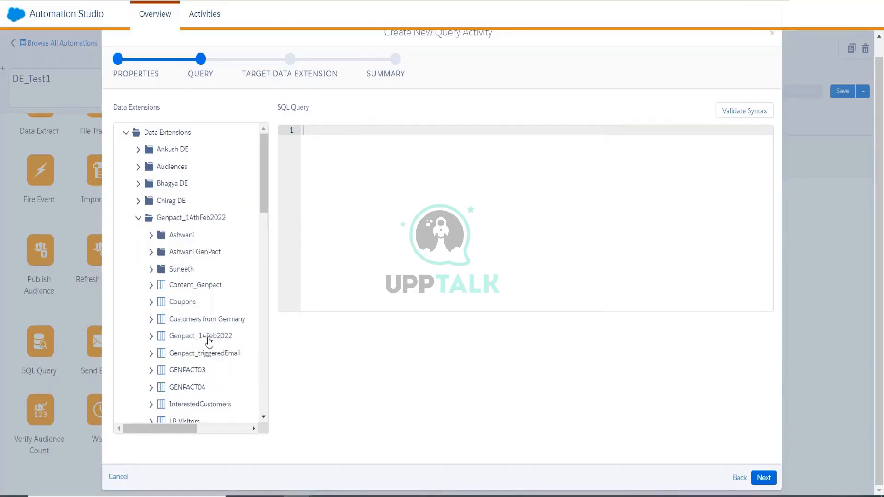
click(151, 335)
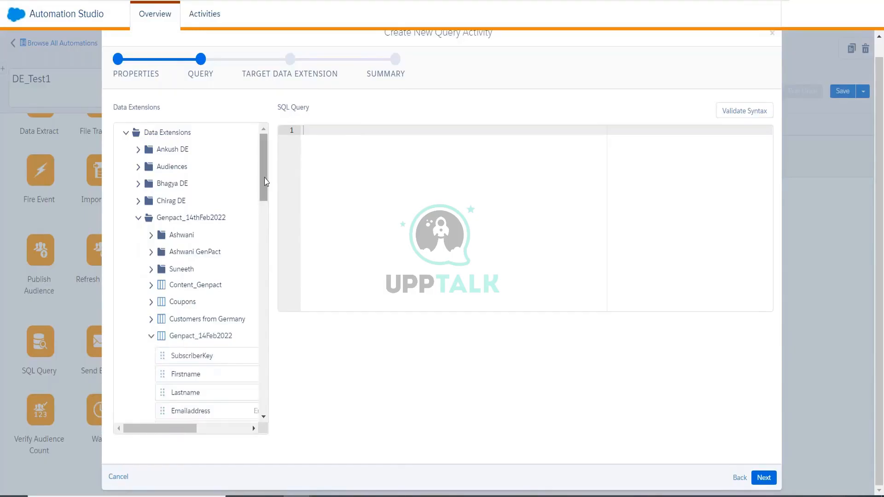
scroll(264, 191, down, 1)
scroll(265, 194, down, 1)
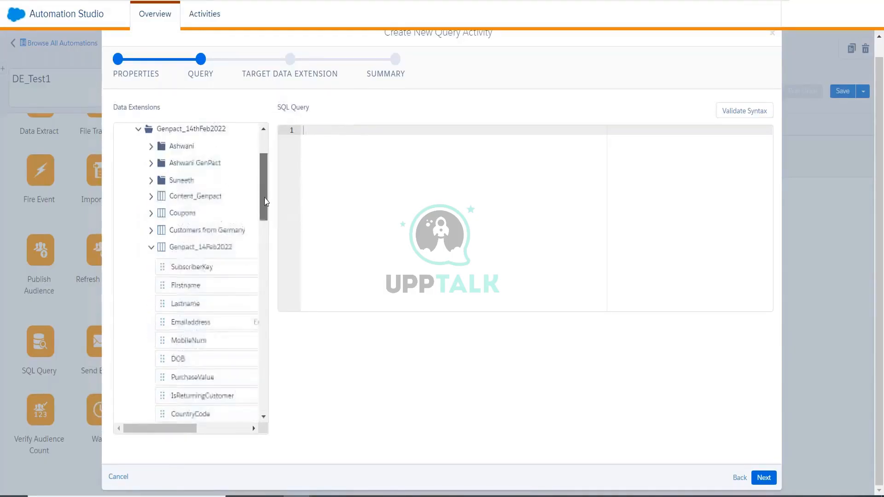
click(151, 247)
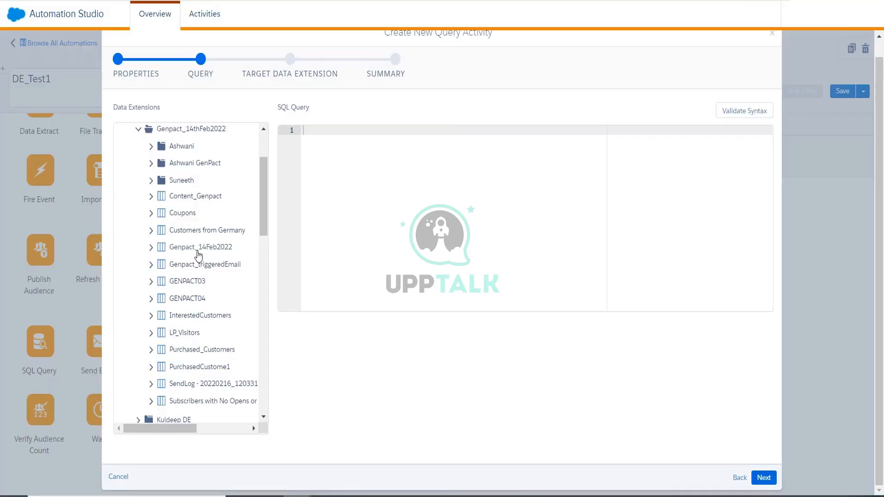
click(151, 249)
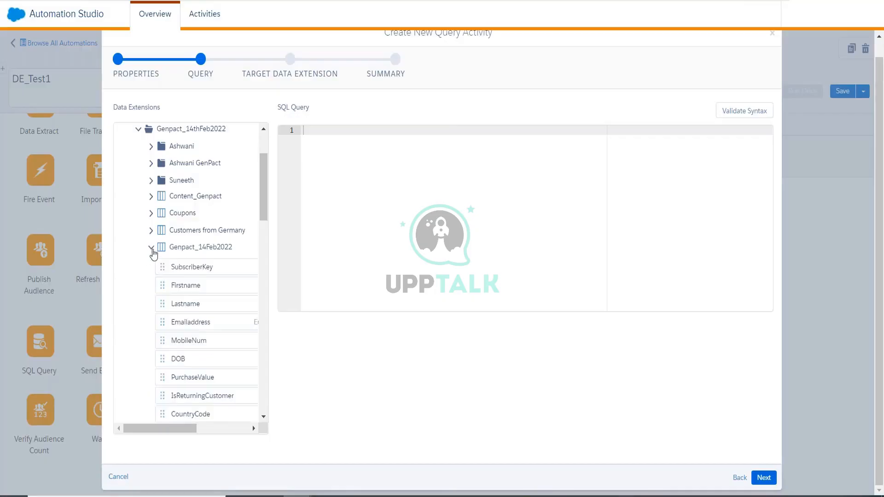
drag(264, 183, 264, 209)
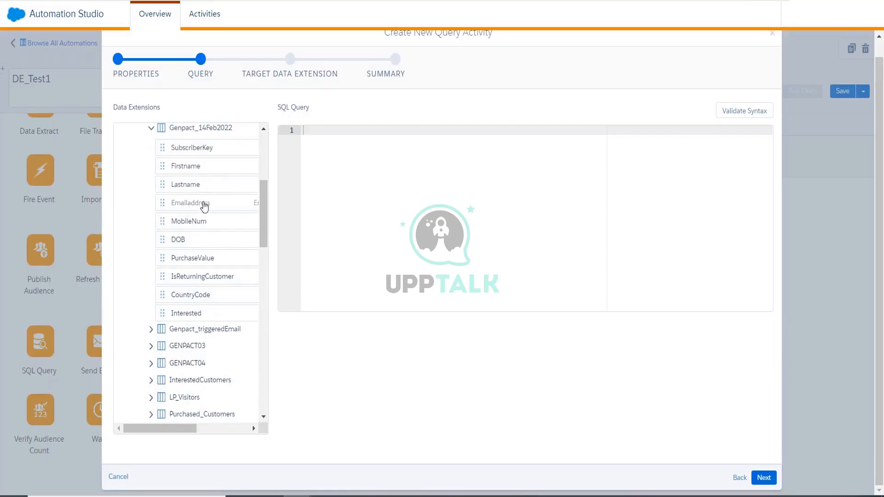
Step: Expand the Purchased_Customers data extension and compare its fields with those of Genpact_14Feb2022
scroll(204, 278, down, 2)
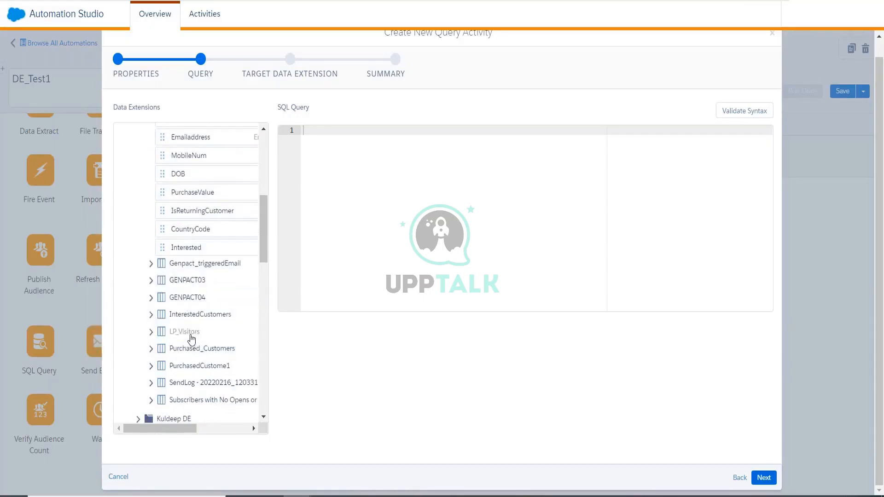
click(151, 349)
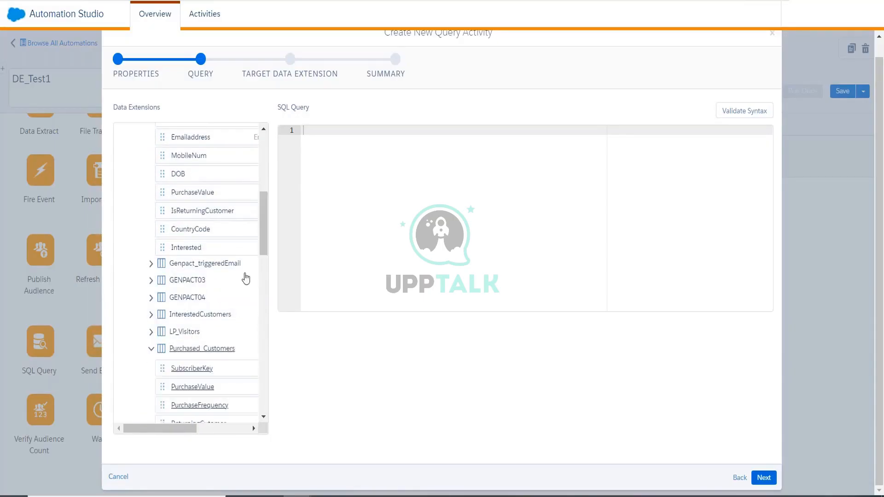
drag(262, 238, 258, 262)
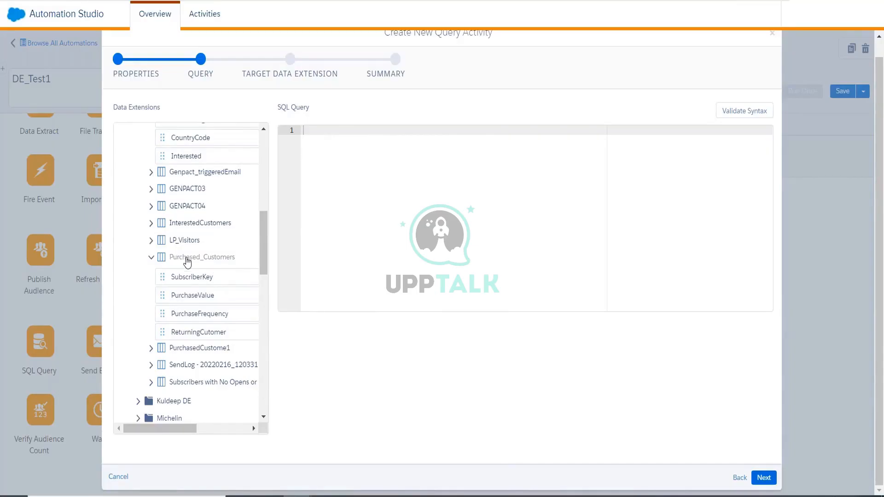
drag(263, 227, 269, 187)
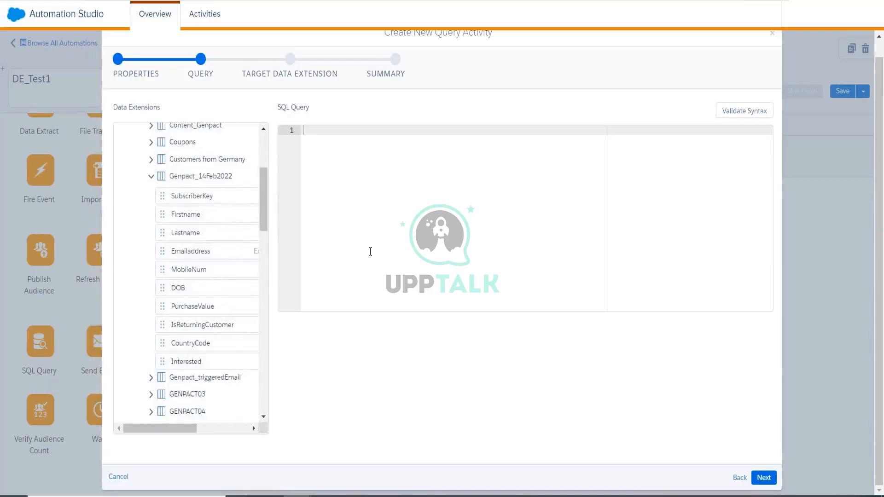
drag(261, 198, 260, 222)
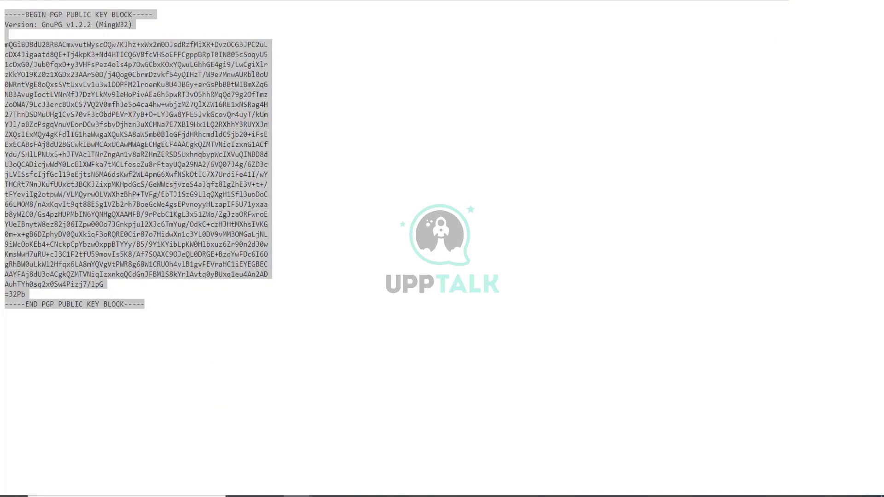
Step: Switch to the web browser, search for "trail head sql" and open the Trailhead unit Query Data with SQL
text(trail head)
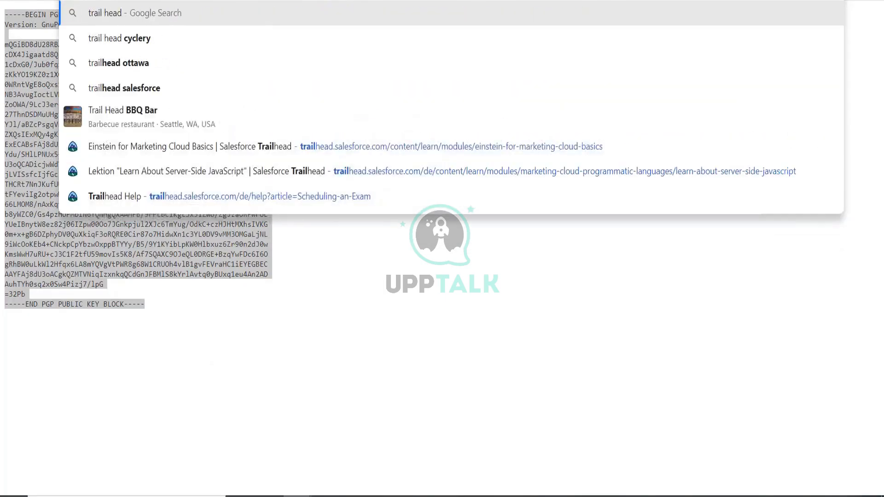
text( sql)
key(Return)
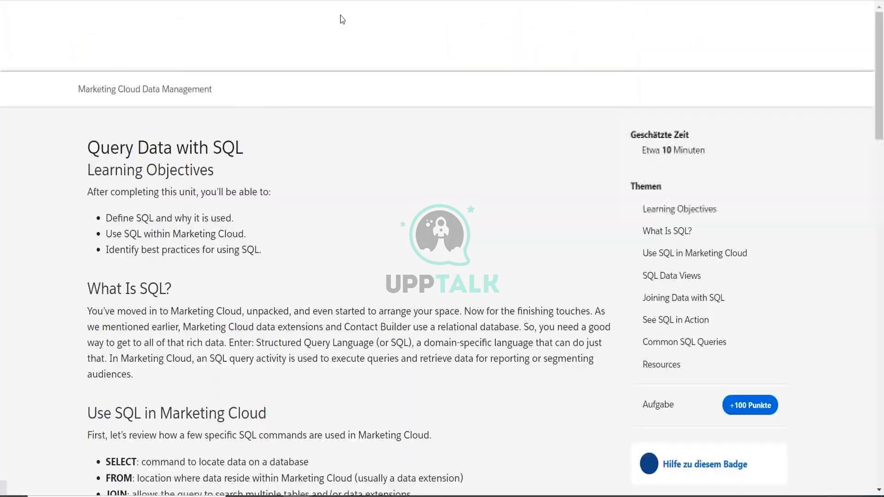
Step: Read the example SELECT queries under Use SQL in Marketing Cloud and continue to the SQL Data Views table
scroll(487, 263, down, 1)
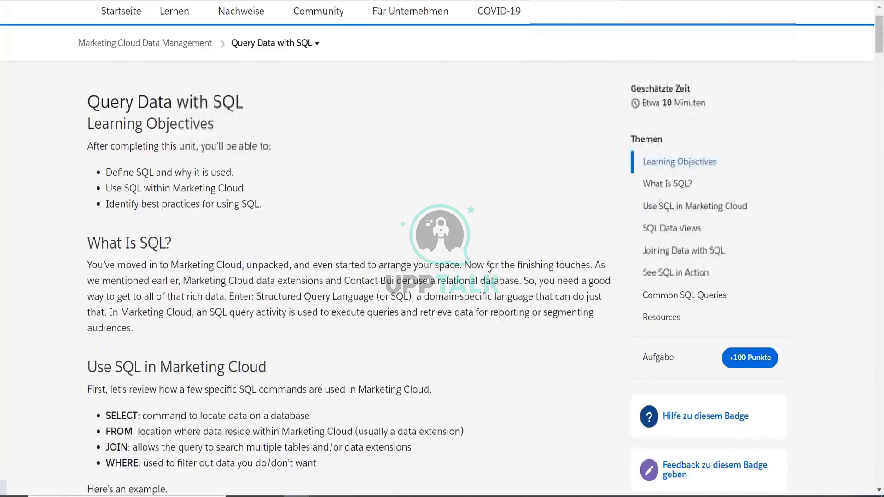
scroll(487, 264, down, 3)
scroll(487, 263, up, 5)
drag(880, 44, 882, 82)
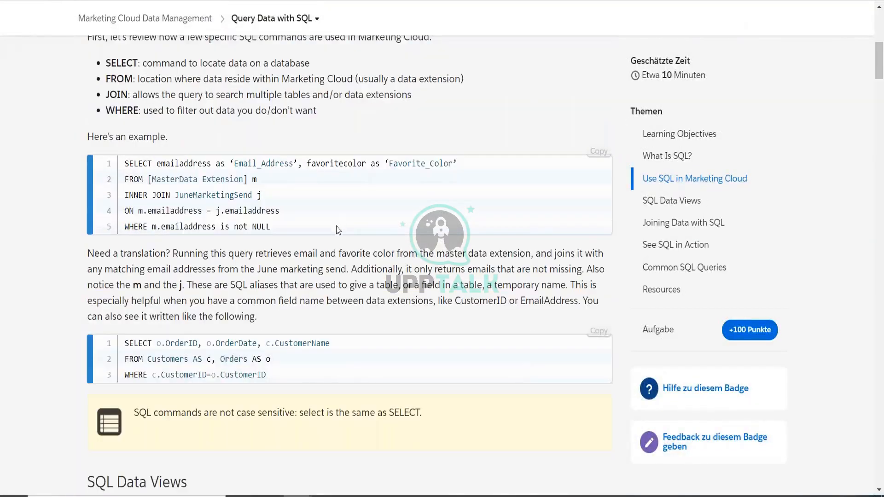
drag(124, 163, 178, 195)
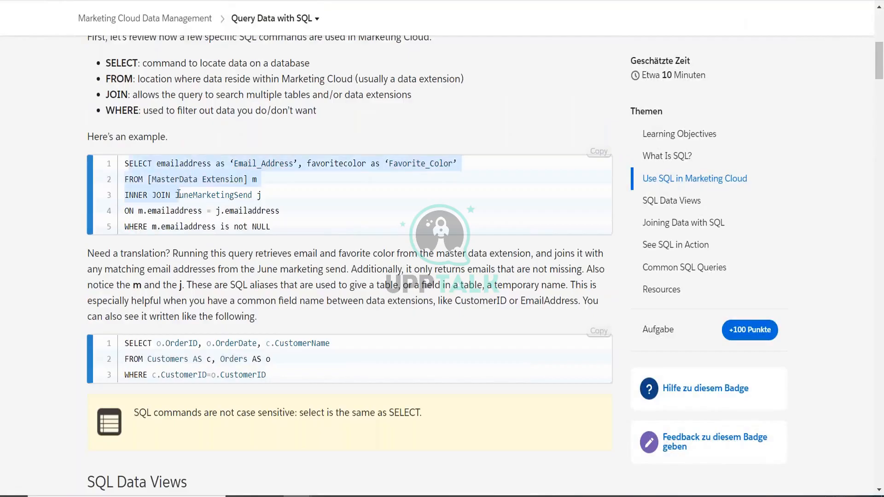
scroll(196, 215, down, 2)
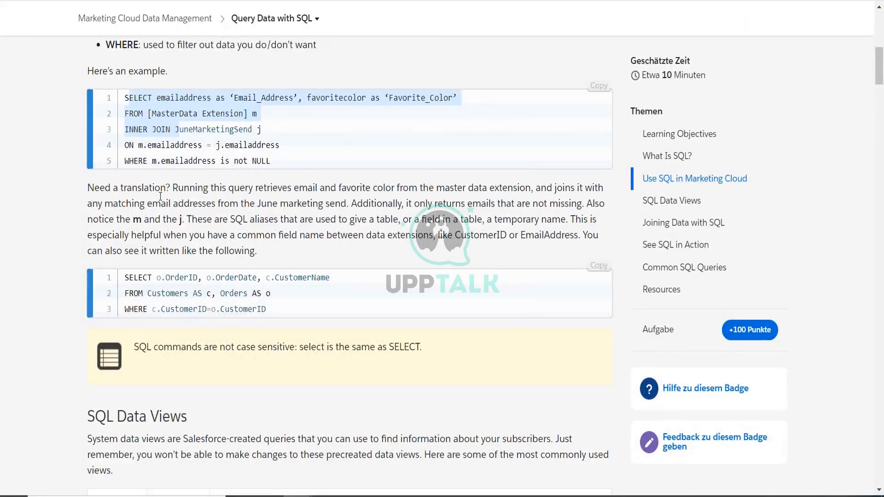
scroll(317, 282, down, 8)
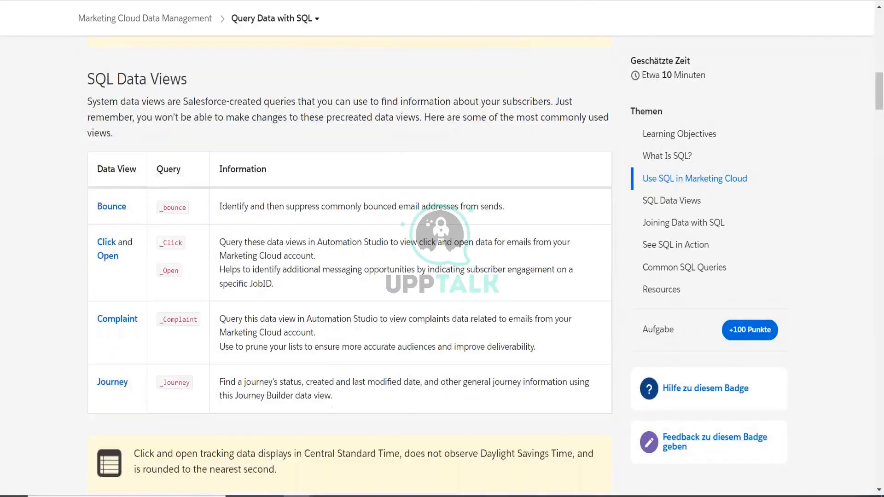
Step: Examine the Venn diagrams and left outer join examples under Joining Data with SQL, then return to the data views table
scroll(269, 270, down, 15)
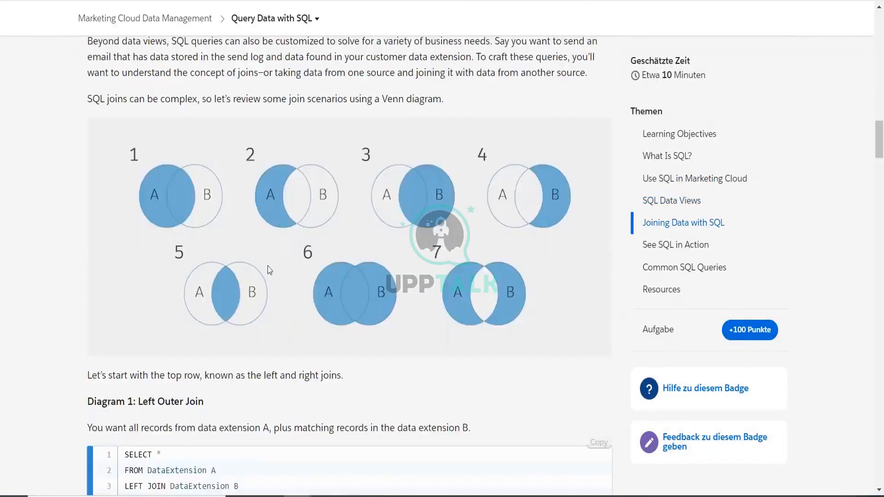
scroll(269, 270, down, 5)
drag(148, 189, 217, 206)
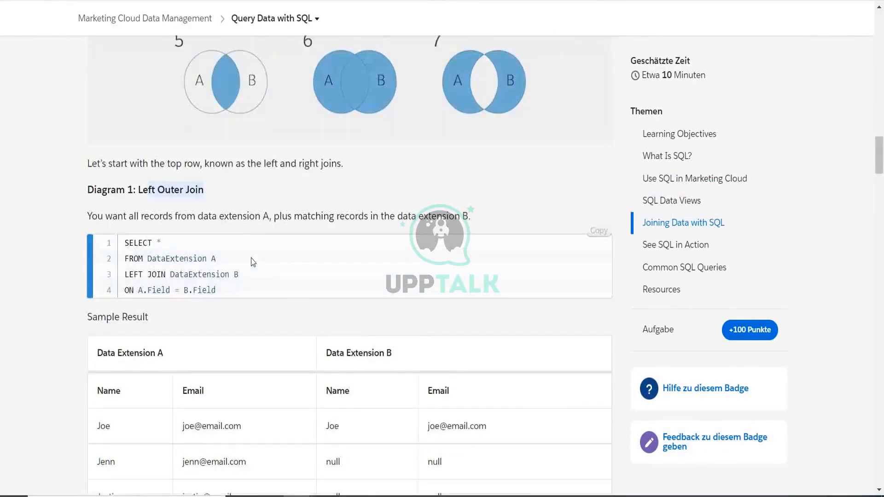
scroll(253, 262, down, 9)
drag(235, 167, 162, 191)
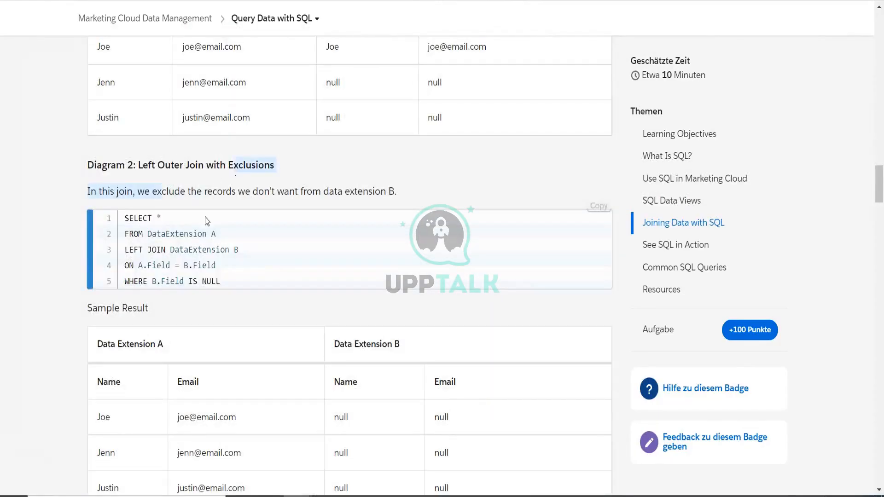
scroll(244, 249, up, 3)
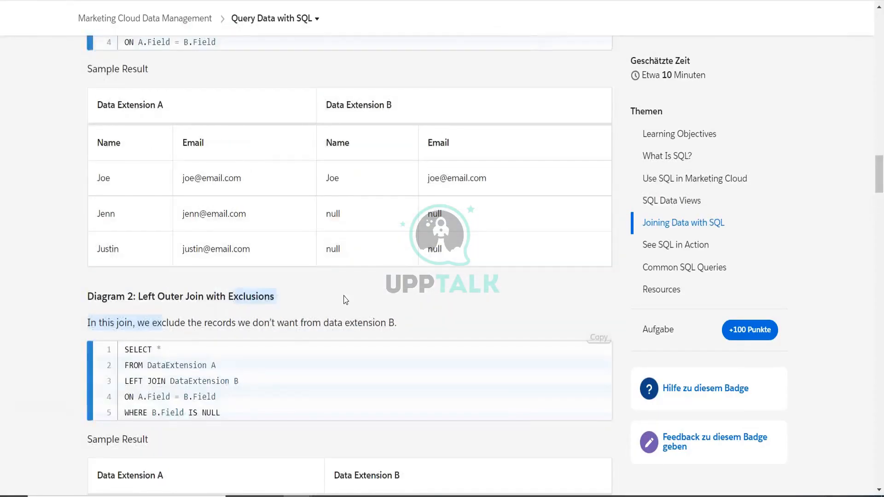
scroll(346, 300, up, 18)
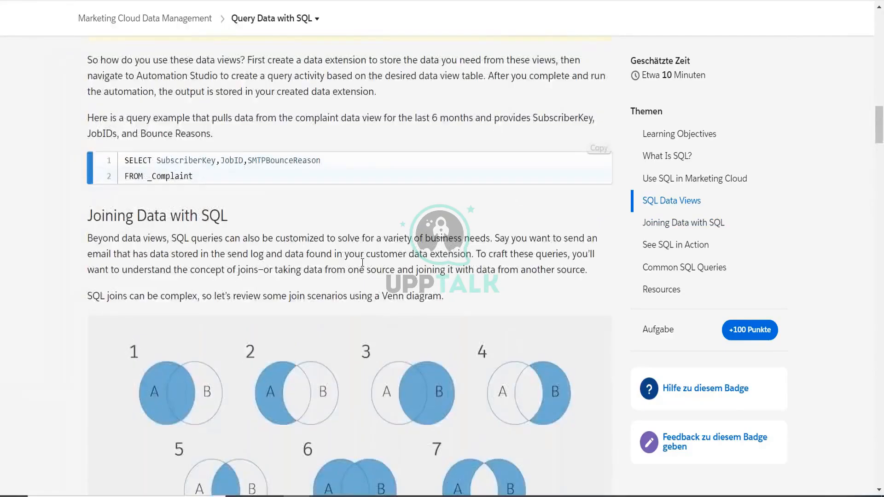
scroll(363, 262, up, 7)
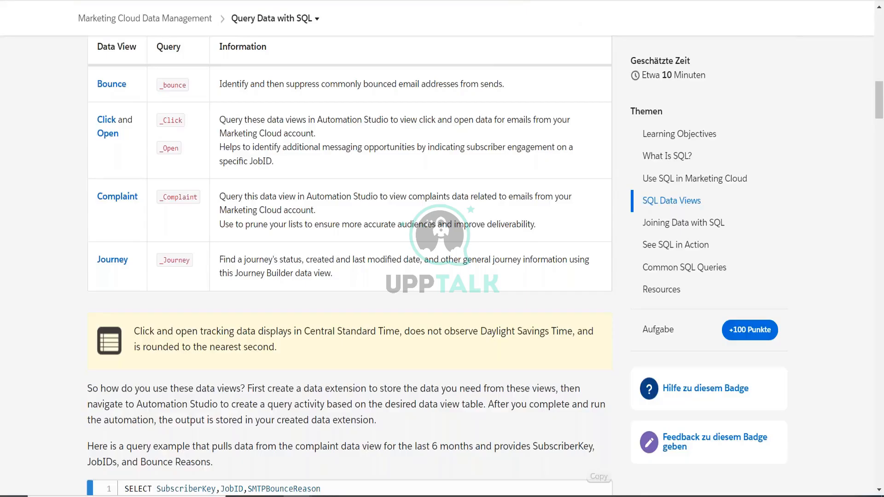
Step: Search the web for "w3schools sql"
key(ctrl+l)
text(w3)
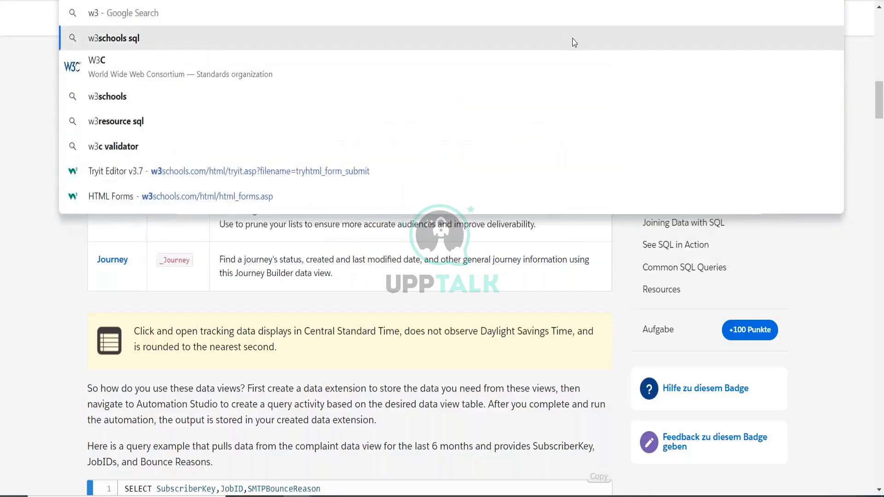
click(572, 39)
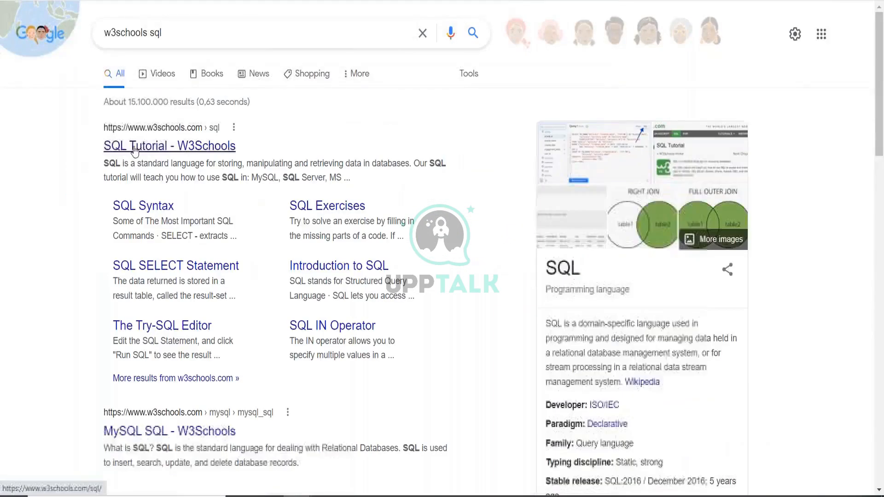
Step: Open the W3Schools SQL Tutorial, save the customised privacy preferences without accepting all, and look through its examples and references sections
click(133, 148)
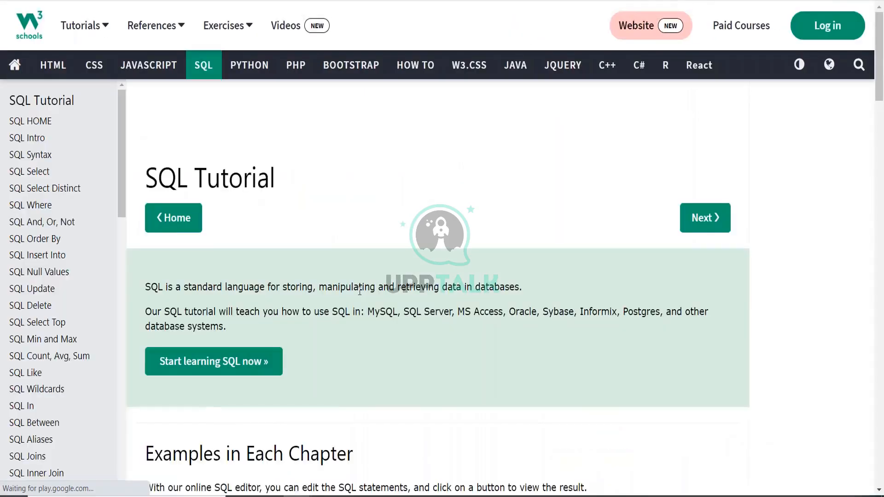
scroll(360, 291, down, 10)
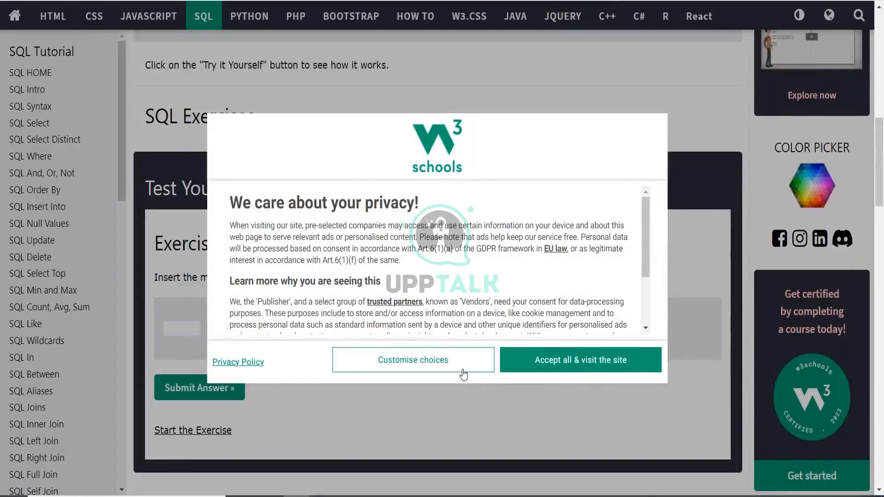
click(461, 368)
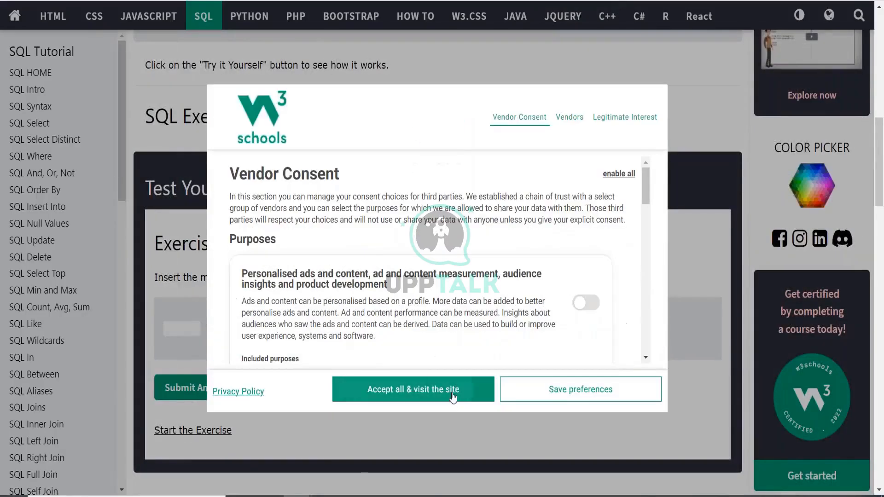
click(551, 399)
scroll(305, 339, down, 8)
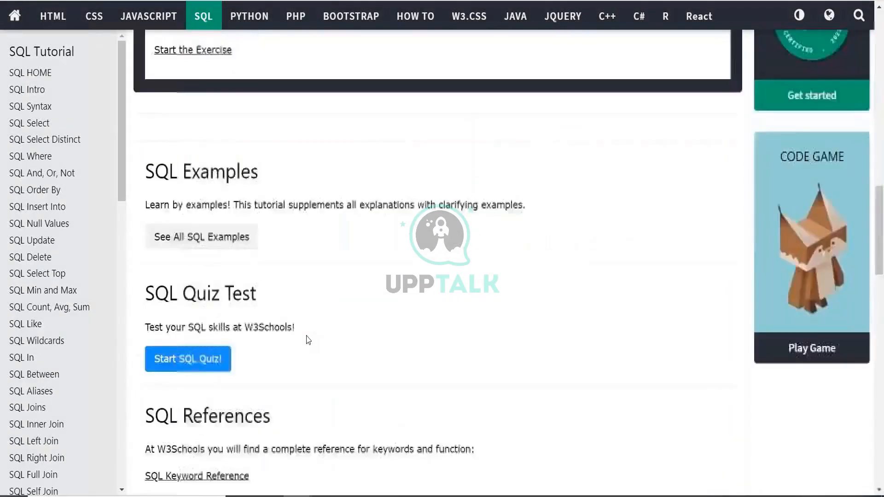
scroll(307, 339, up, 15)
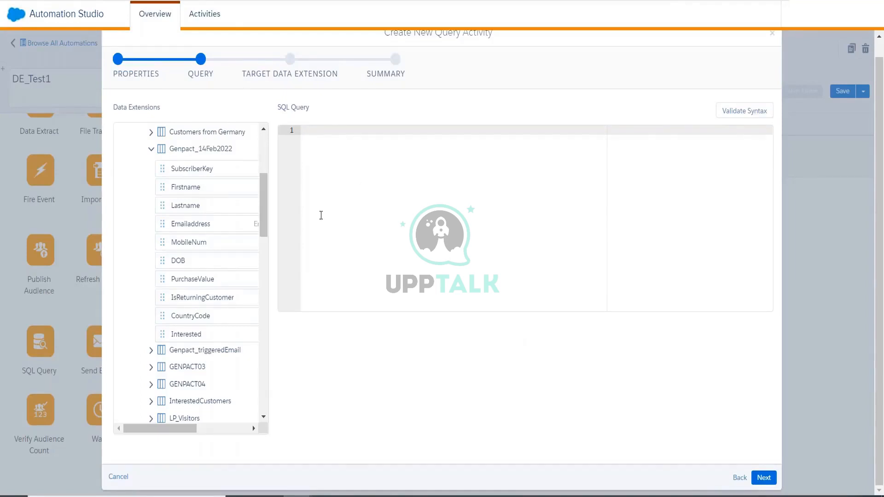
Step: Return to the Automation Studio query and write the keywords SELECT, FROM and WHERE on separate lines, with blank lines between them
text(SELECT)
key(Return)
key(Return)
key(Return)
key(Return)
key(Return)
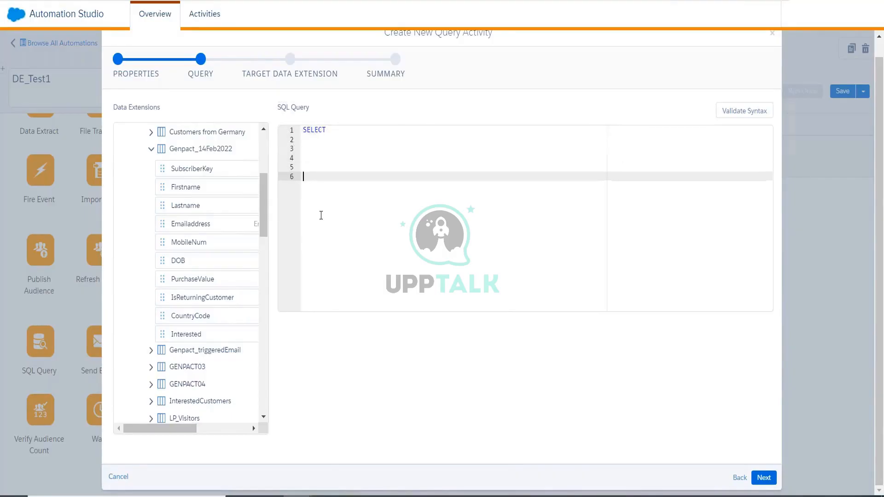
text(FROM)
key(Return)
key(Return)
key(Return)
key(Return)
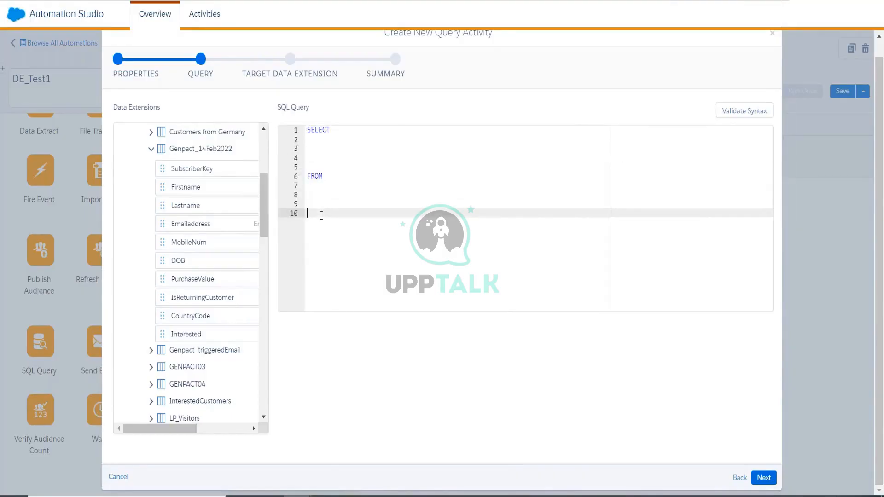
text(WHERE)
Step: Insert the SubscriberKey, Firstname, Emailaddress and MobileNum fields of Genpact_14Feb2022 on line 3 beneath SELECT
click(328, 131)
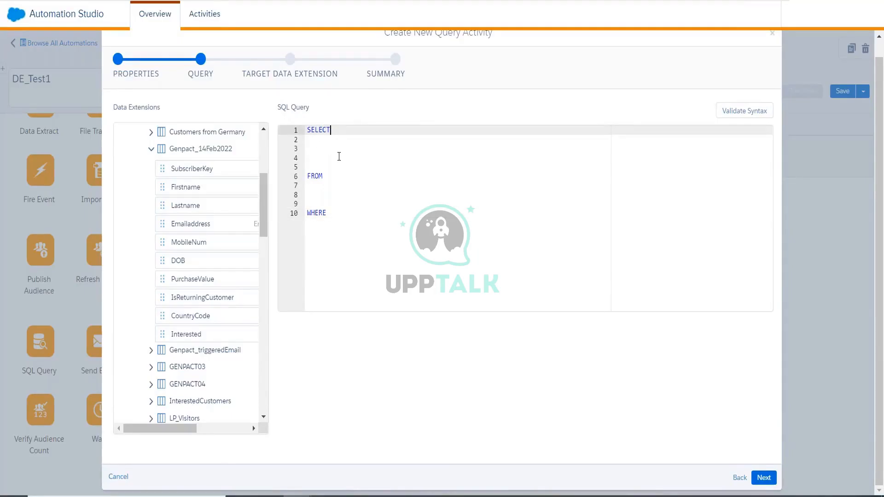
key(Down)
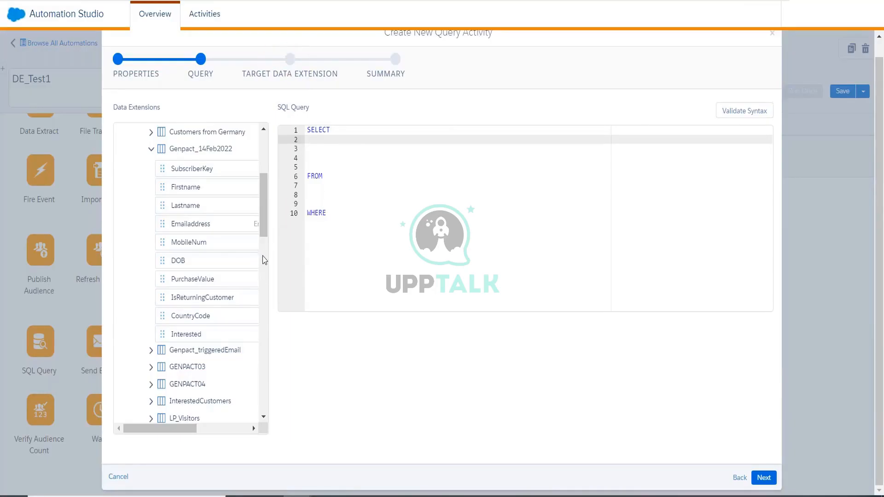
mouse_move(265, 208)
mouse_down()
mouse_move(266, 197)
mouse_move(267, 252)
mouse_move(266, 200)
mouse_up()
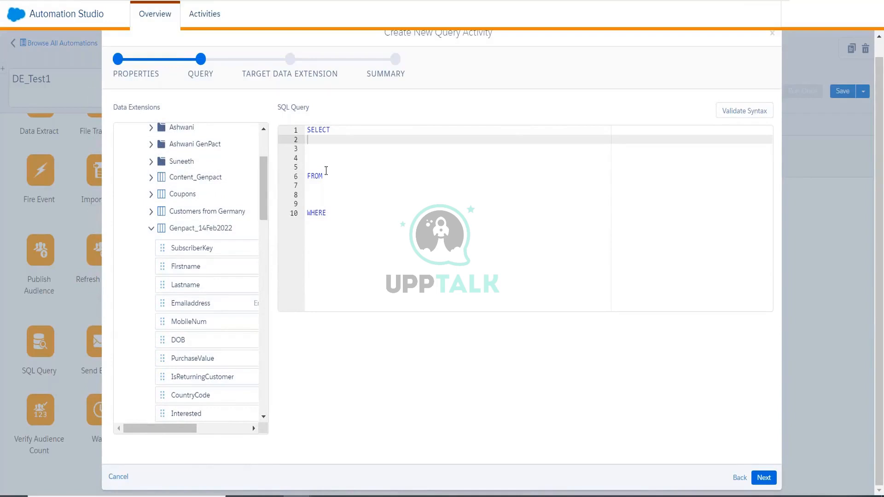
click(322, 161)
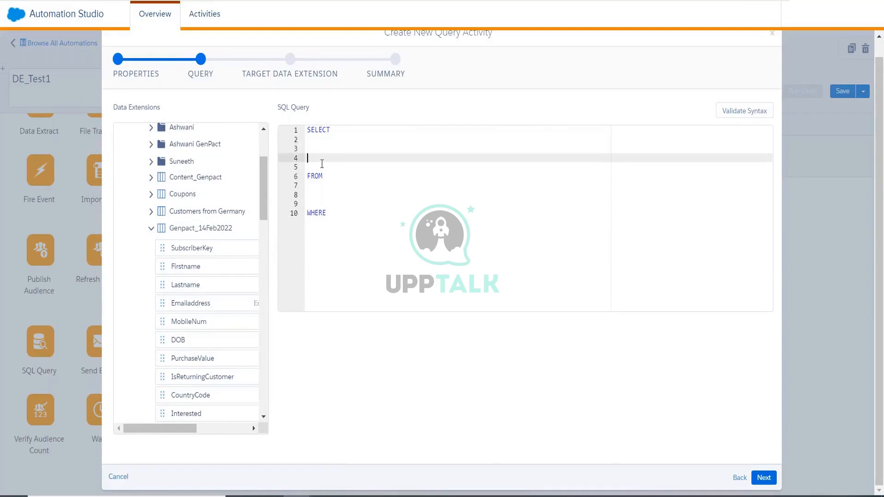
click(324, 145)
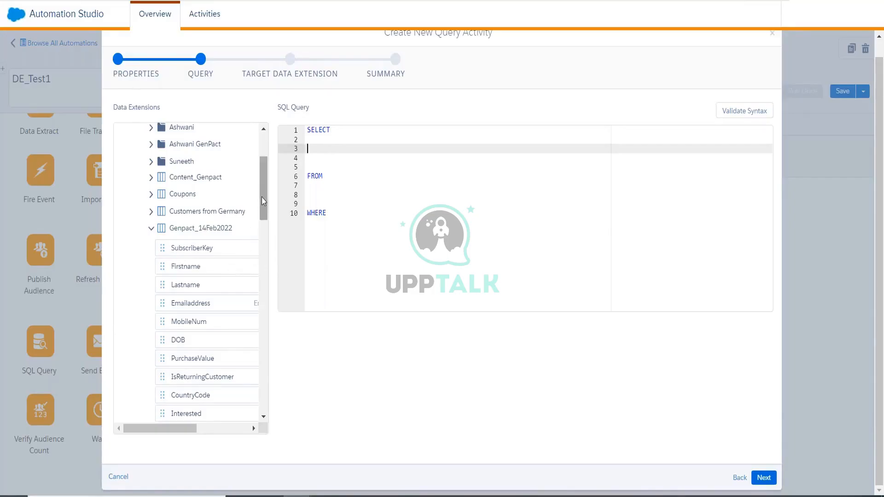
scroll(264, 216, down, 3)
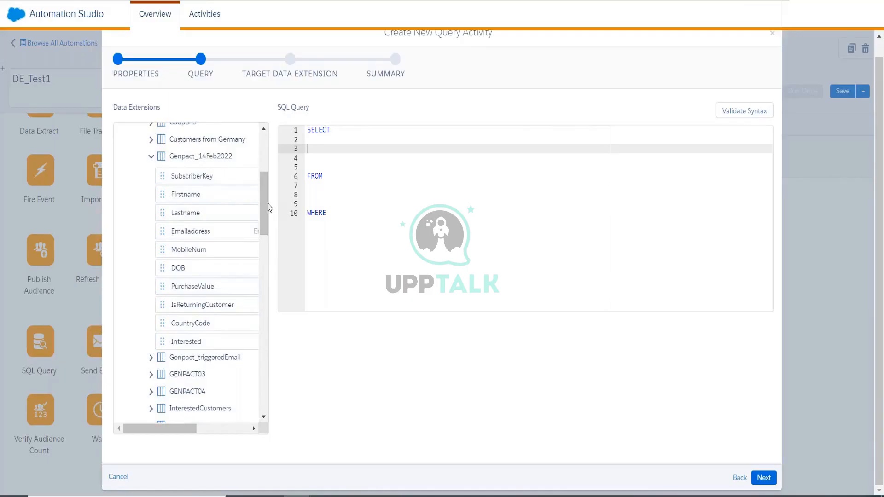
drag(211, 180, 336, 138)
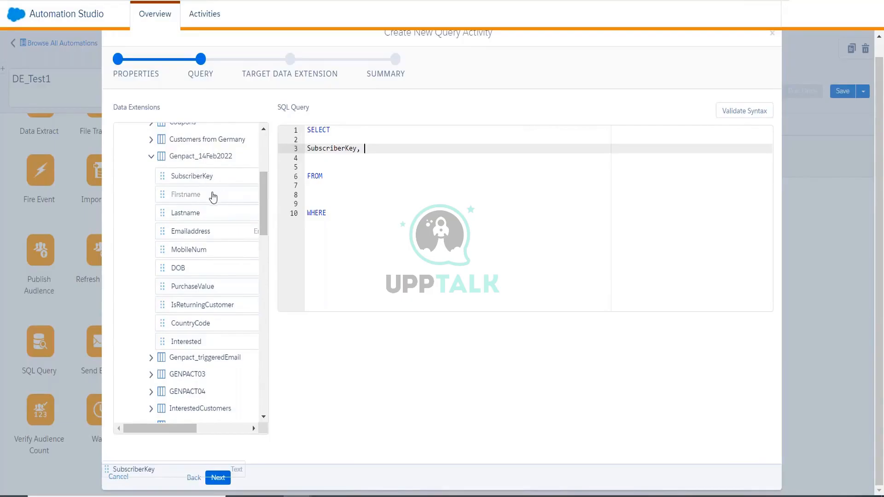
drag(213, 193, 388, 151)
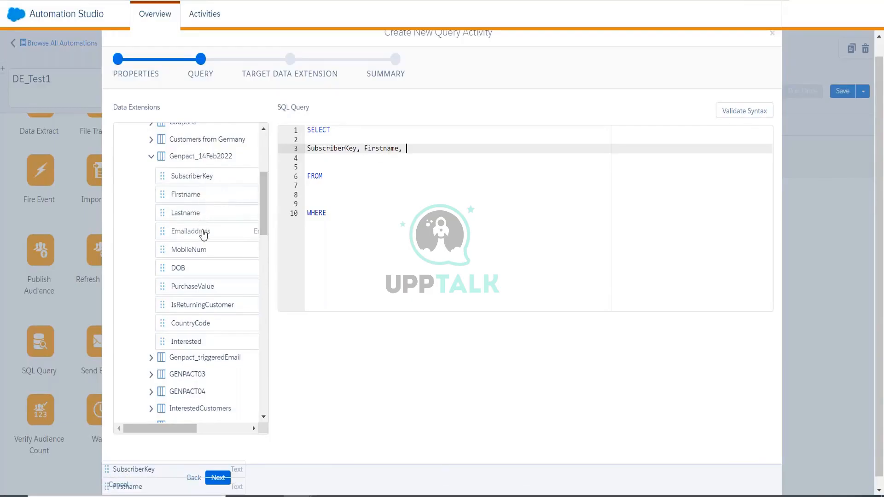
drag(230, 232, 393, 175)
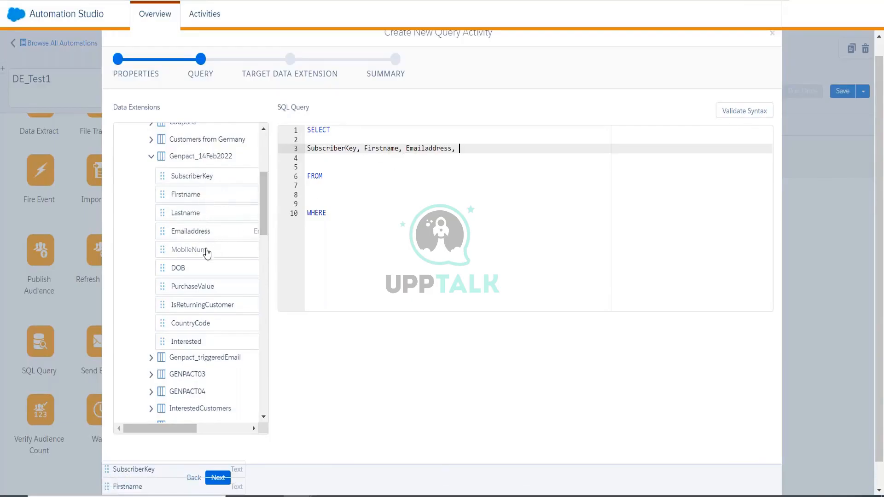
drag(206, 253, 431, 176)
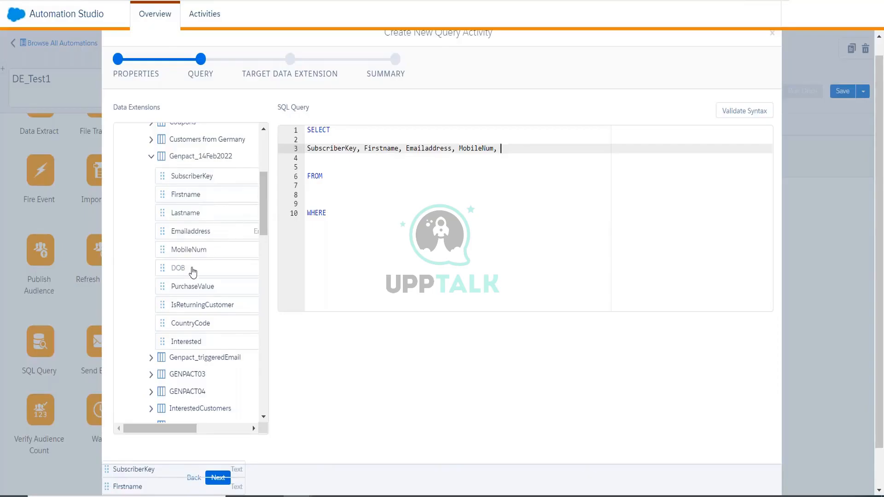
drag(252, 267, 515, 151)
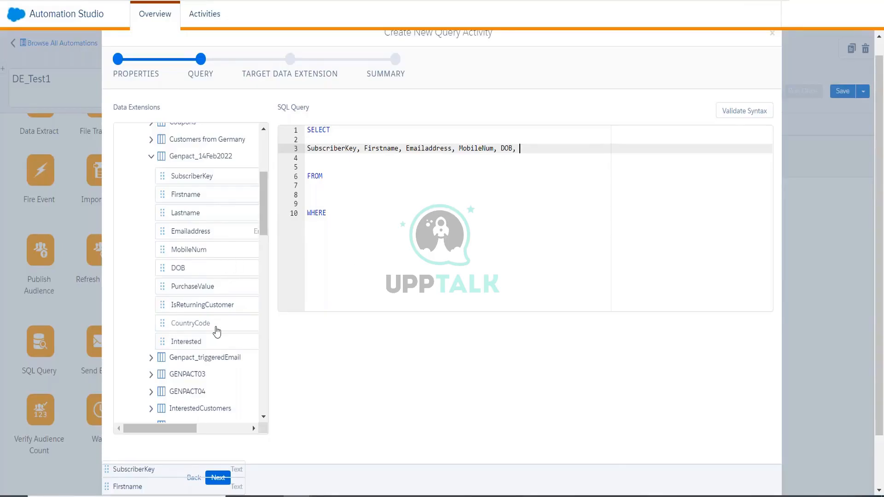
drag(261, 210, 262, 225)
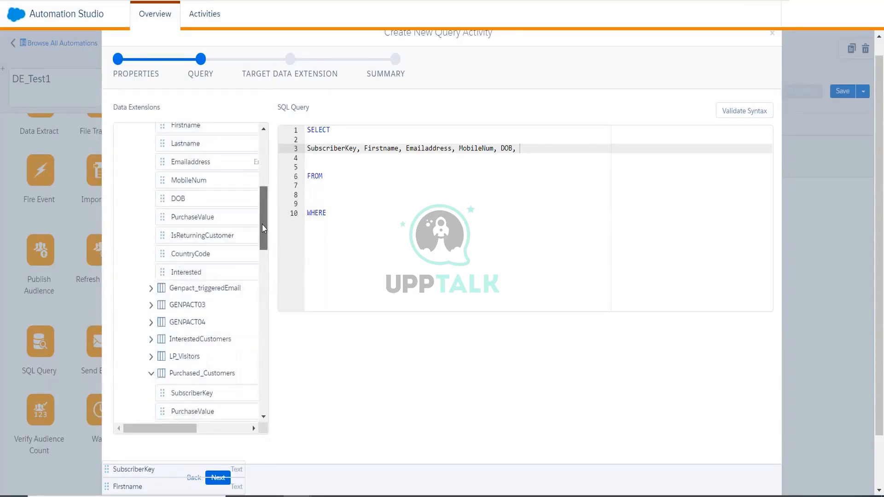
drag(502, 148, 530, 141)
click(529, 150)
key(BackSpace)
key(BackSpace)
key(BackSpace)
key(BackSpace)
Step: Append the PurchaseValue and PurchaseFrequency fields of Purchased_Customers to the SELECT list and remove the trailing comma
scroll(194, 352, down, 3)
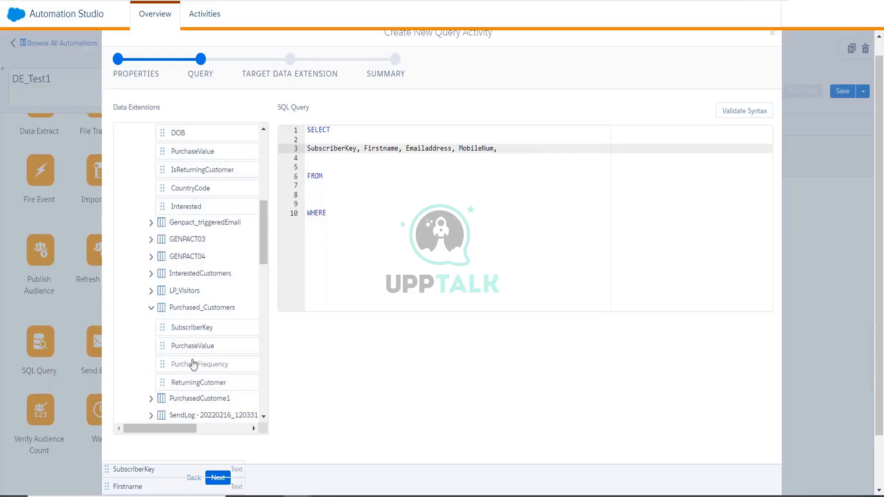
drag(197, 348, 508, 149)
drag(207, 364, 559, 149)
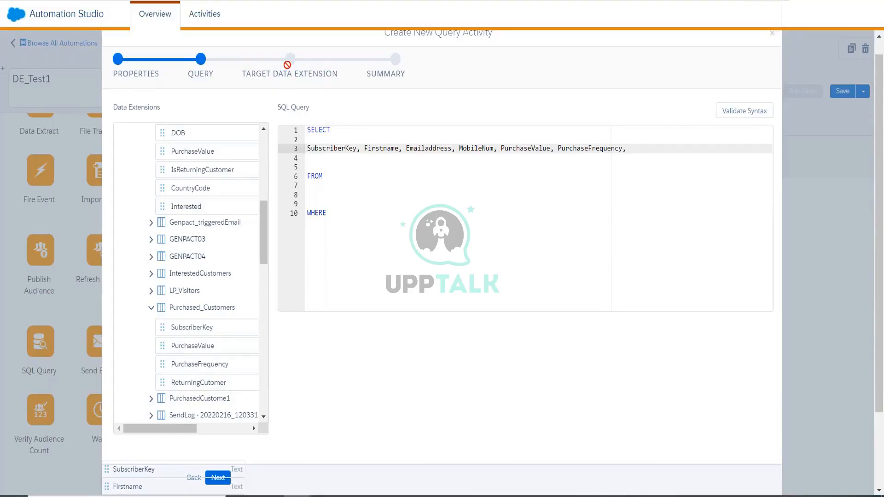
key(BackSpace)
Step: Break the SELECT list so that each field, from SubscriberKey to PurchaseFrequency, stands on its own line
click(364, 149)
key(Return)
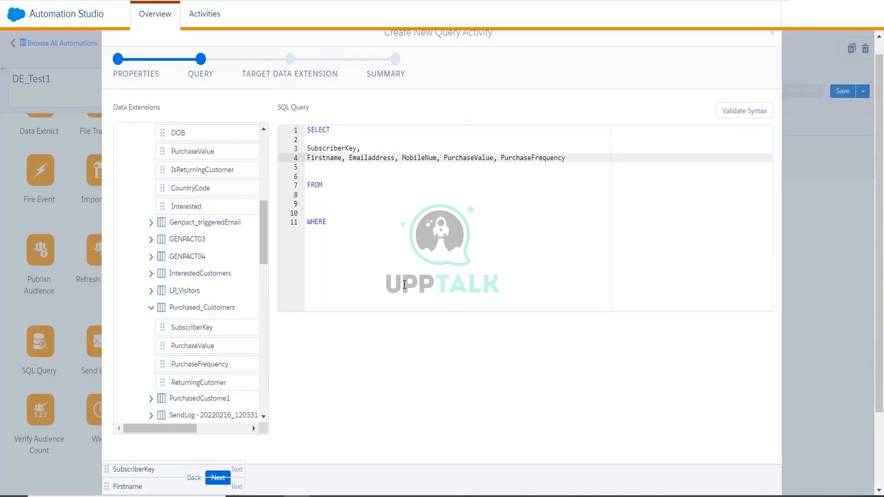
click(349, 158)
key(Return)
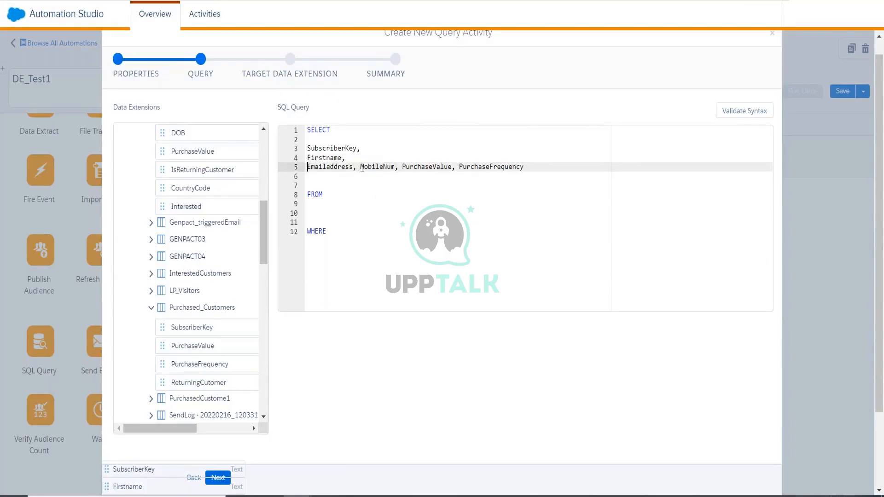
click(361, 167)
key(Return)
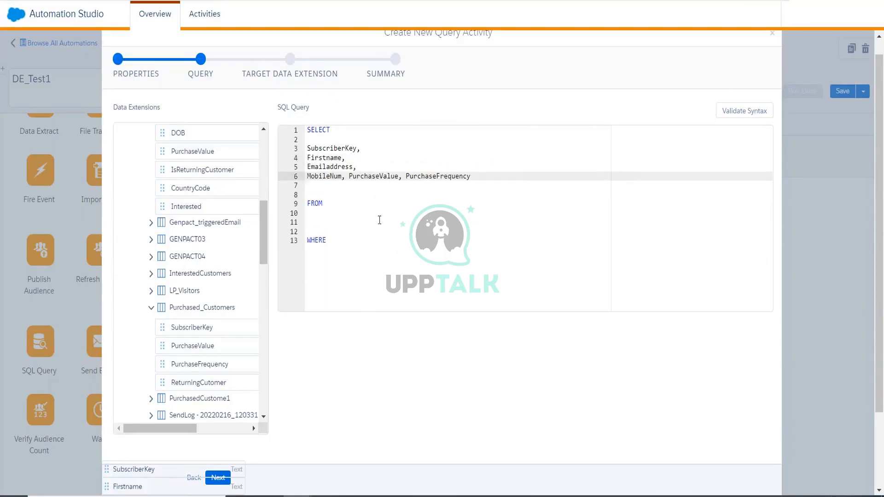
click(349, 178)
key(Return)
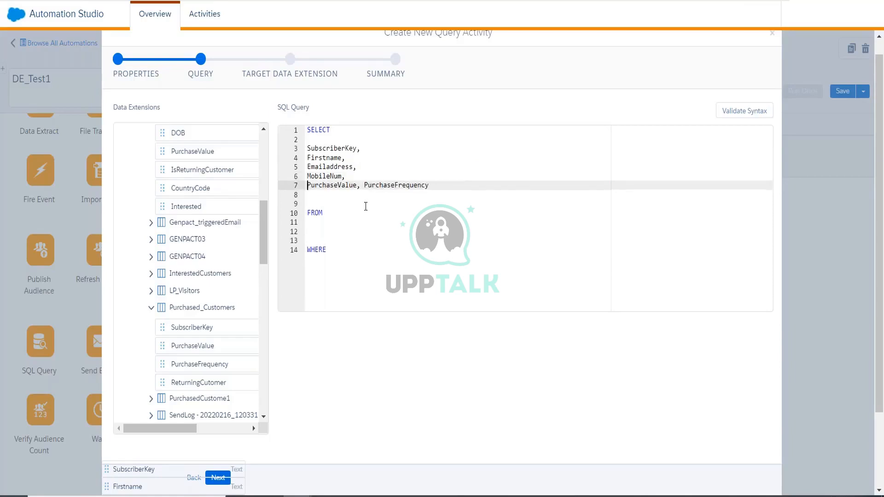
click(364, 185)
key(Return)
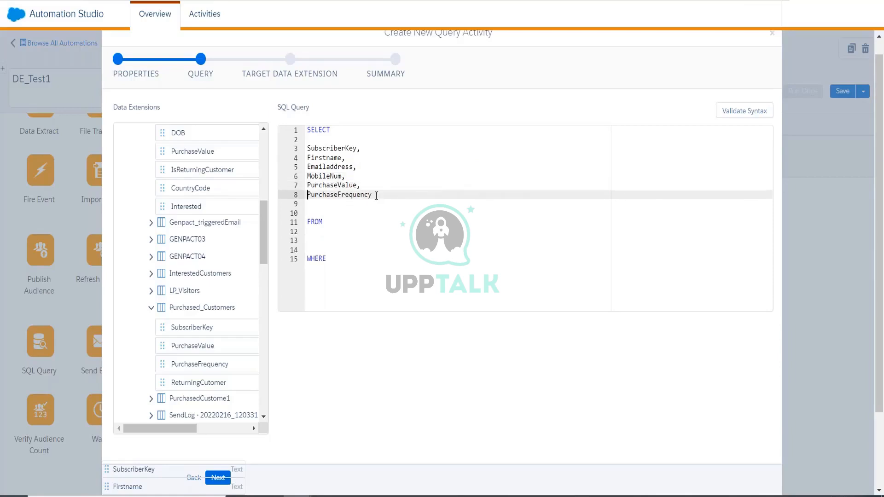
click(380, 196)
Step: Enter Genpact_14Feb2022 as the source data extension after FROM
click(363, 232)
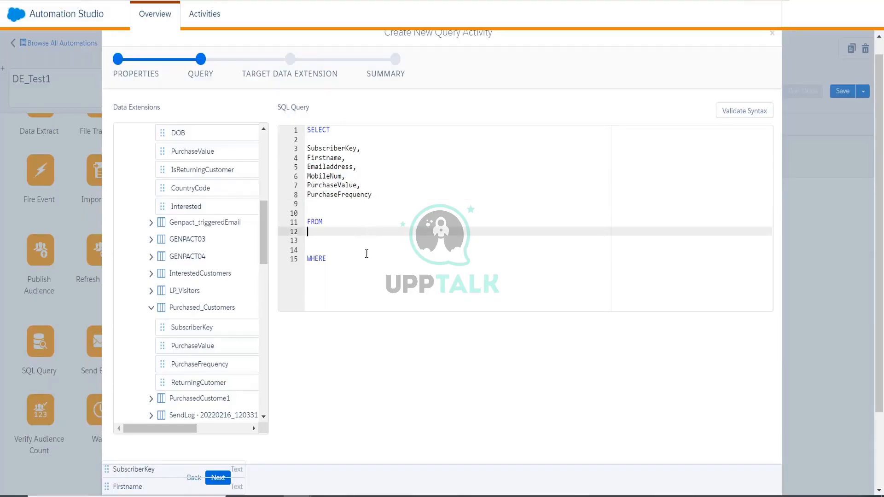
scroll(326, 247, up, 1)
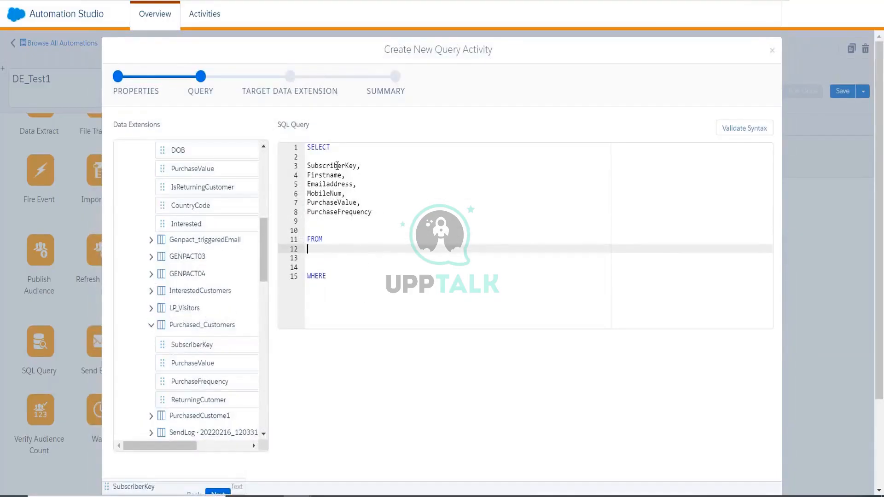
click(351, 240)
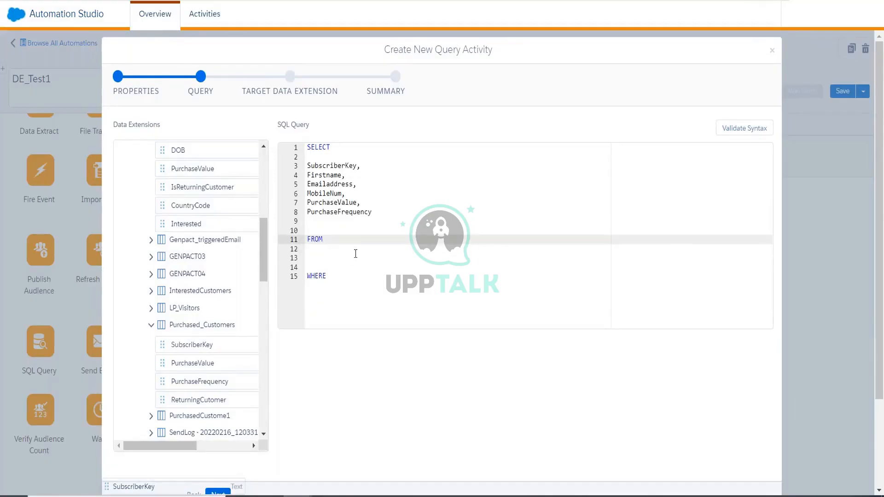
scroll(261, 276, up, 3)
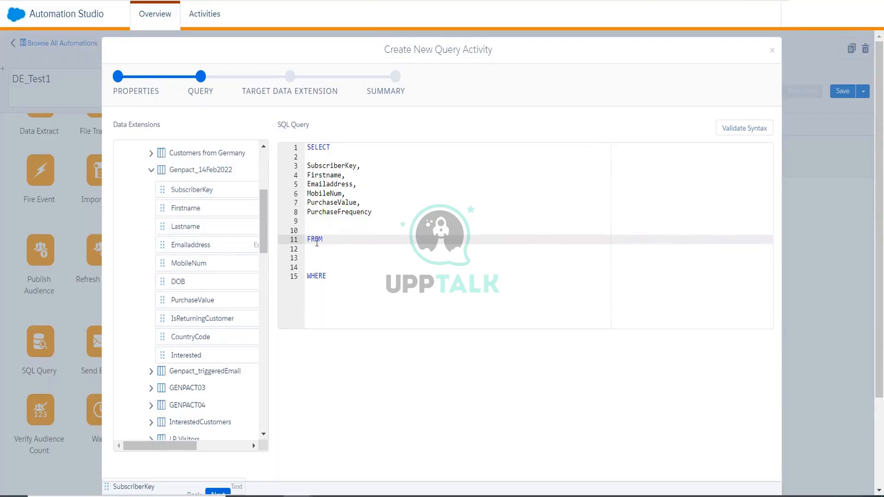
text(Genpact_14Feb2022)
drag(326, 239, 392, 239)
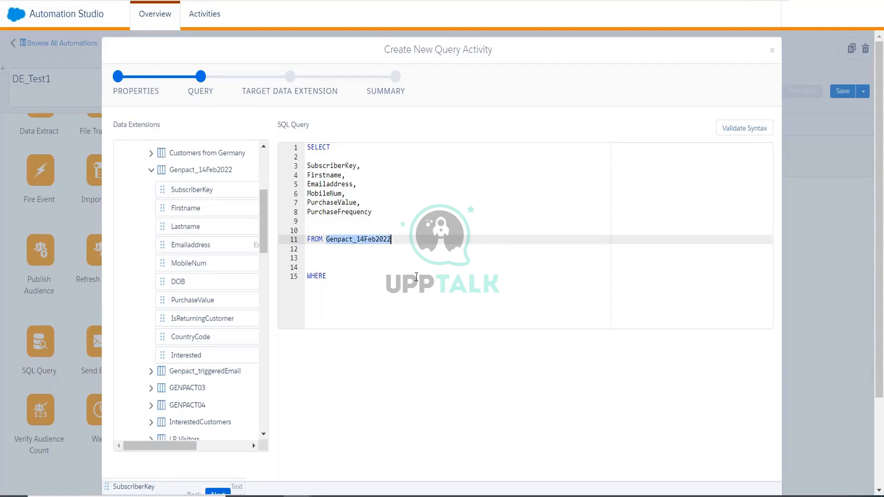
click(400, 249)
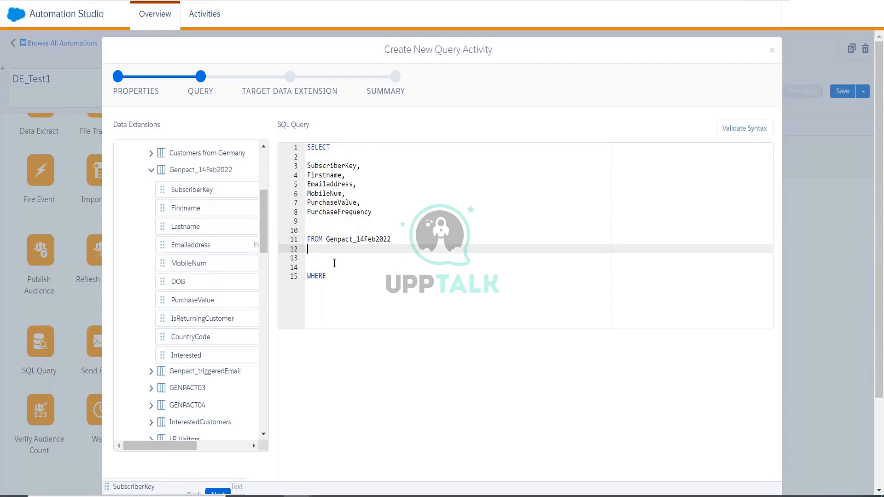
drag(328, 239, 391, 239)
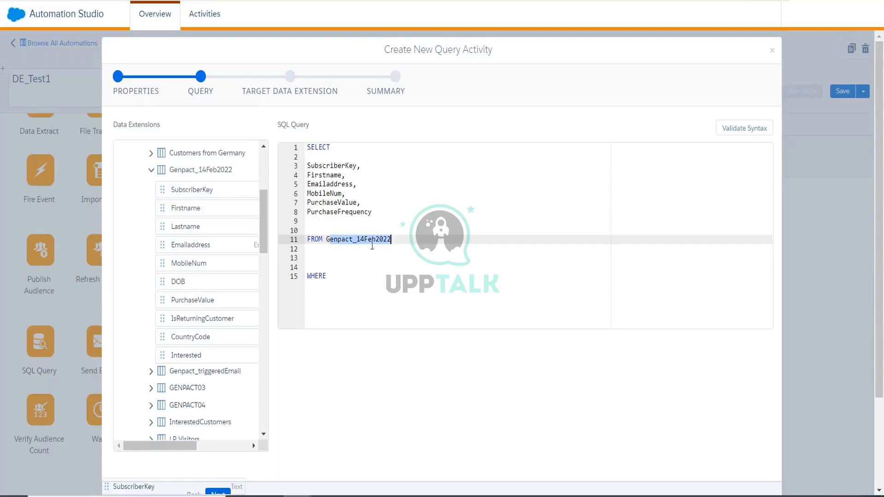
click(373, 256)
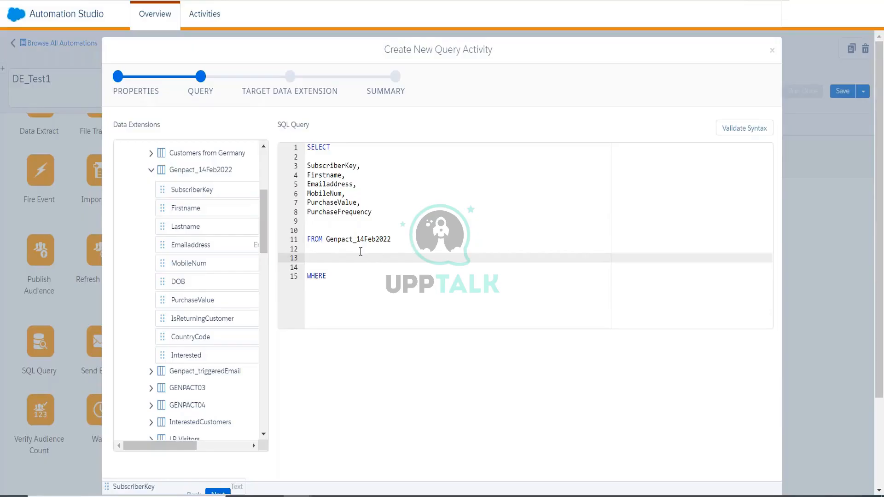
click(335, 240)
drag(334, 240, 376, 239)
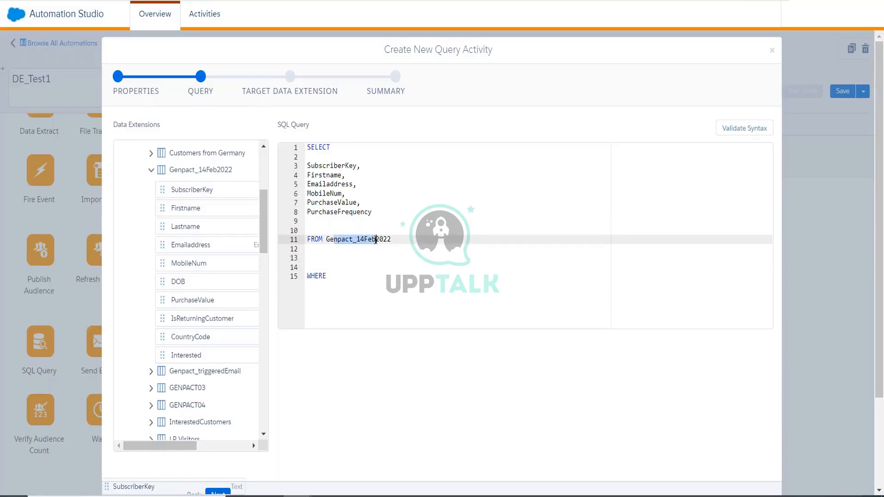
Step: Give the Genpact_14Feb2022 data extension in the FROM clause the alias A
click(436, 240)
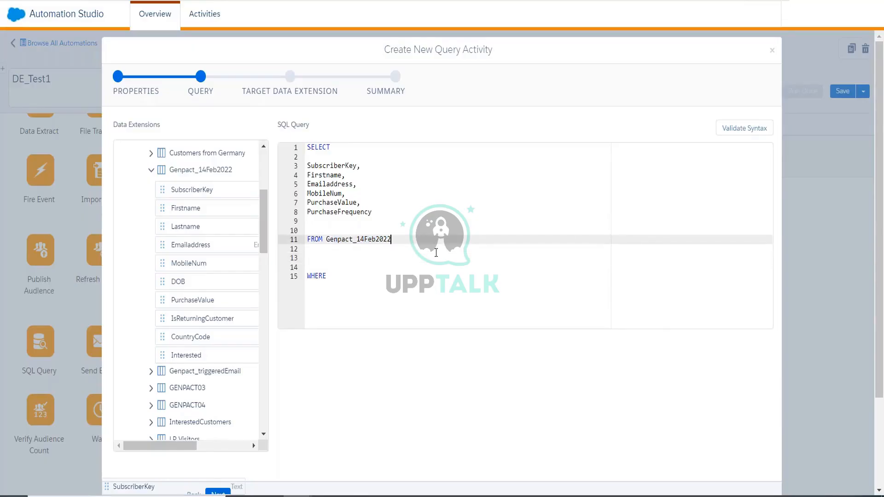
text(A)
drag(347, 247, 360, 240)
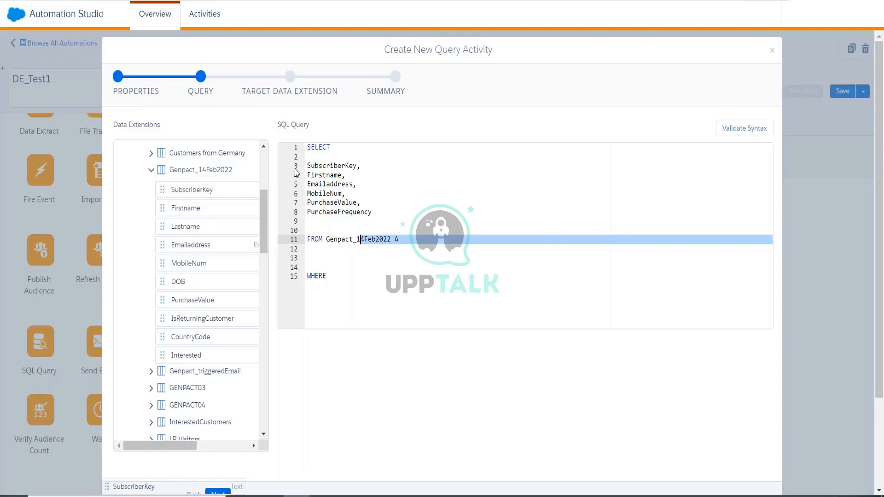
key(End)
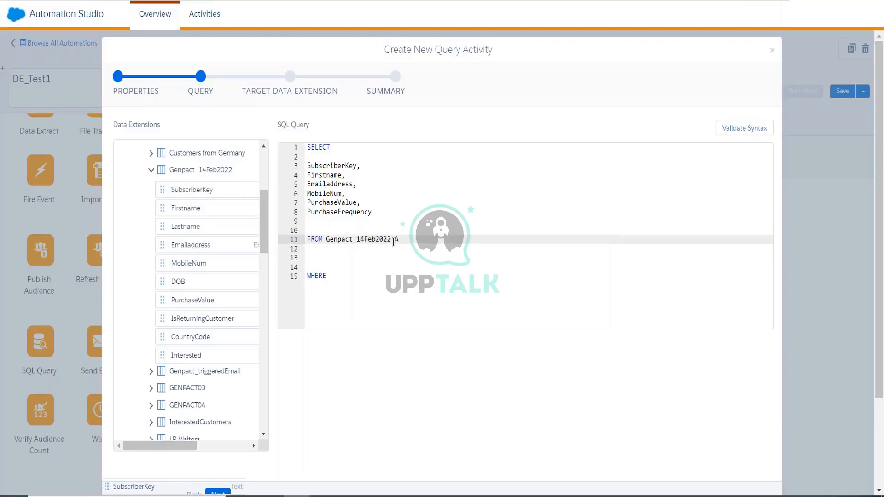
Step: Prefix the SubscriberKey, Firstname, Emailaddress and MobileNum fields in the SELECT list with the alias "A."
click(308, 165)
text(A.)
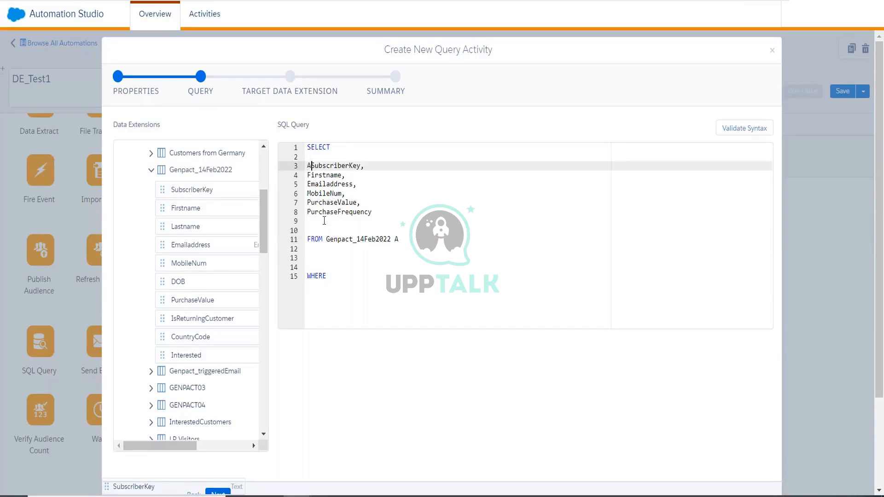
key(shift+Home)
key(ctrl+c)
click(305, 176)
key(ctrl+v)
click(308, 185)
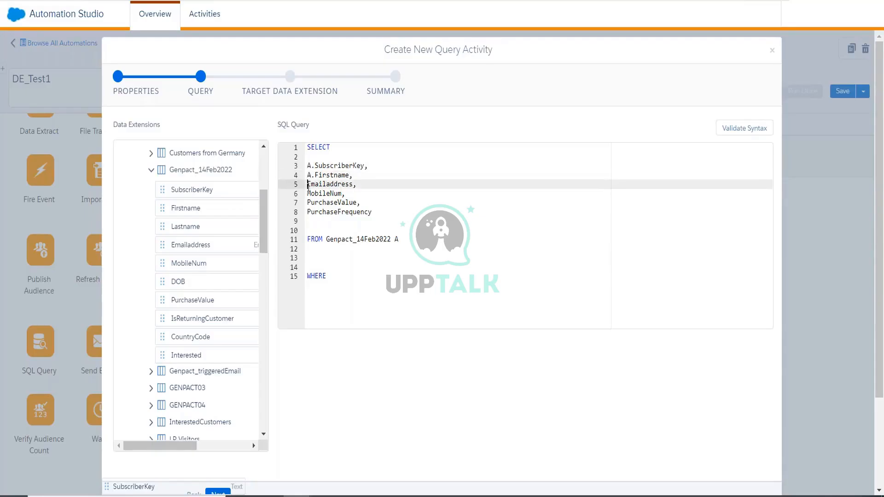
key(ctrl+v)
click(307, 194)
key(ctrl+v)
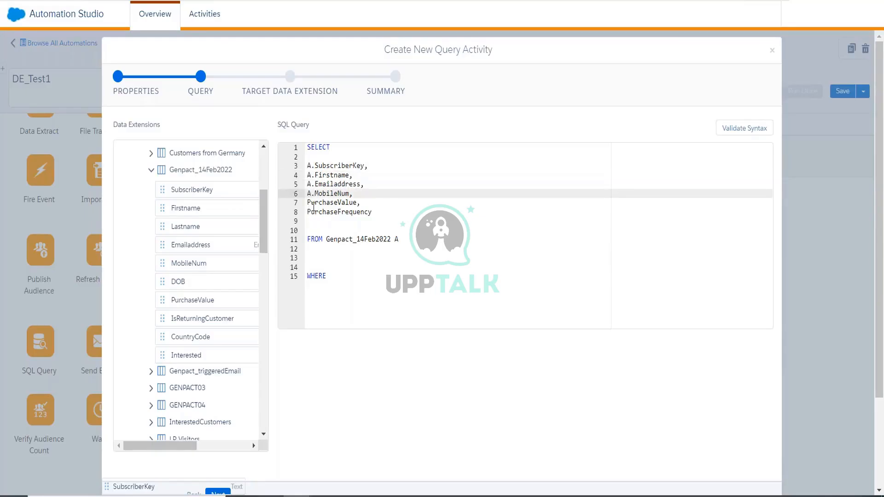
Step: Prefix the PurchaseValue and PurchaseFrequency fields in the SELECT list with the alias "B."
click(313, 203)
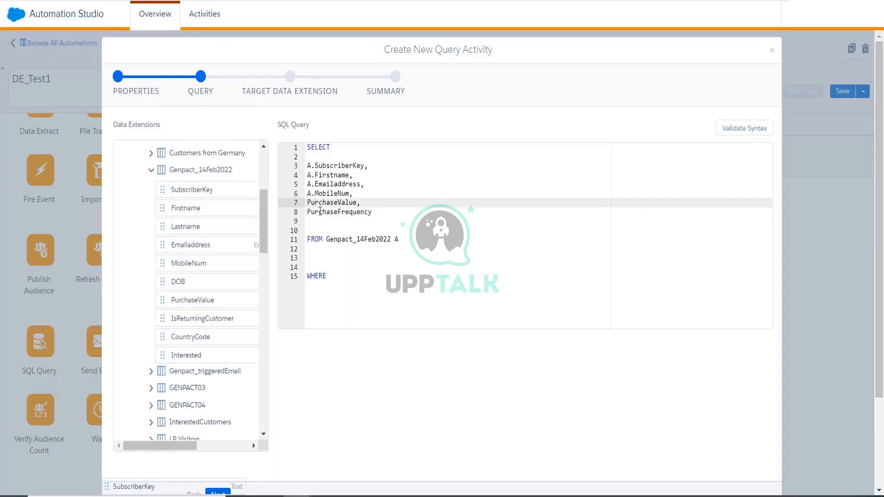
click(307, 203)
text(B.)
key(Down)
key(Left)
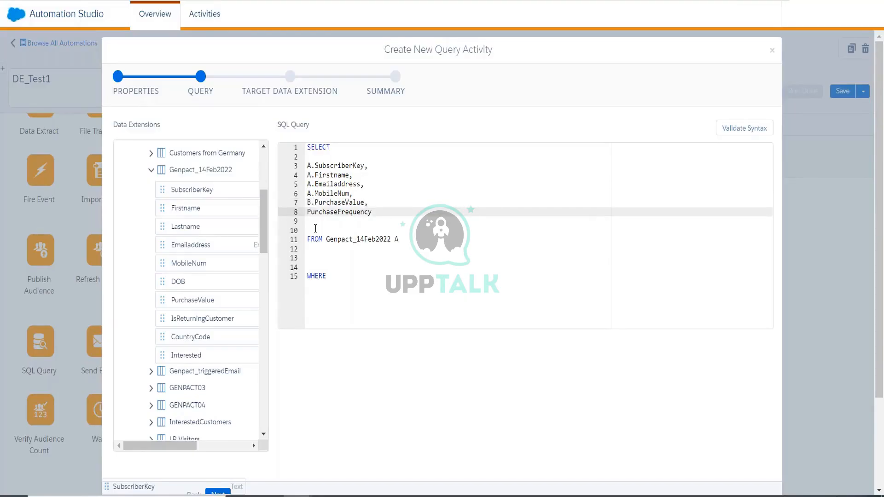
text(B.)
click(397, 241)
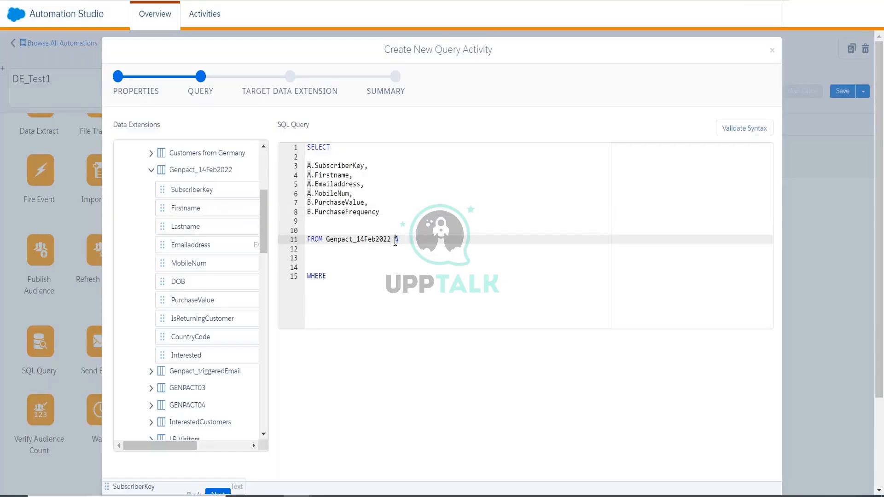
Step: Add "INNER JOIN Purchased_Customers B" on line 12, directly beneath the FROM clause
click(428, 260)
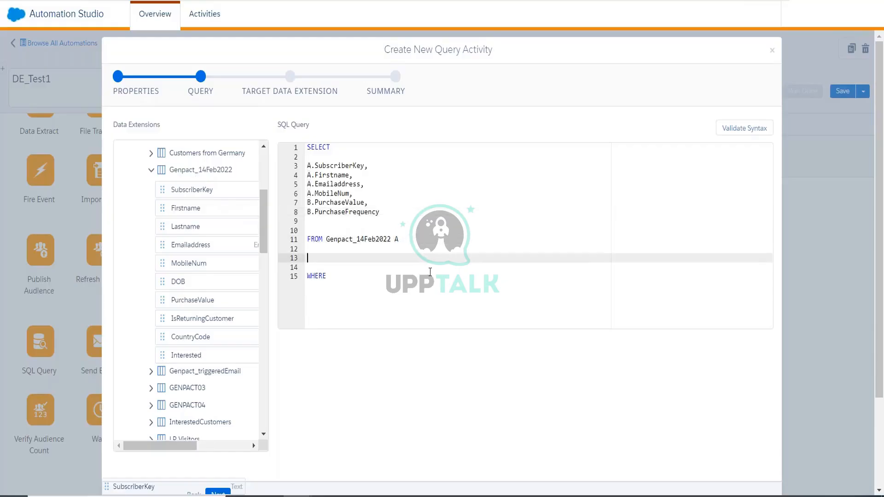
key(Up)
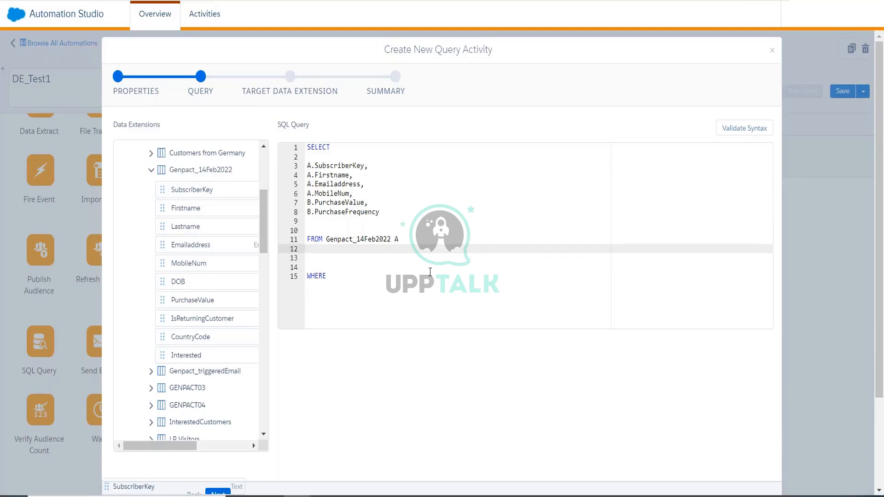
text(INNER)
scroll(204, 329, down, 3)
click(203, 325)
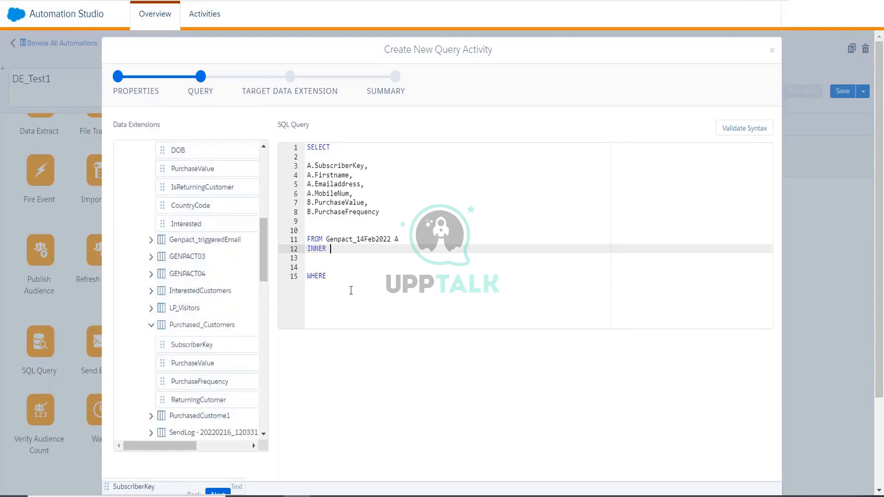
text(JOIN Purchased_Customers B)
scroll(263, 250, up, 3)
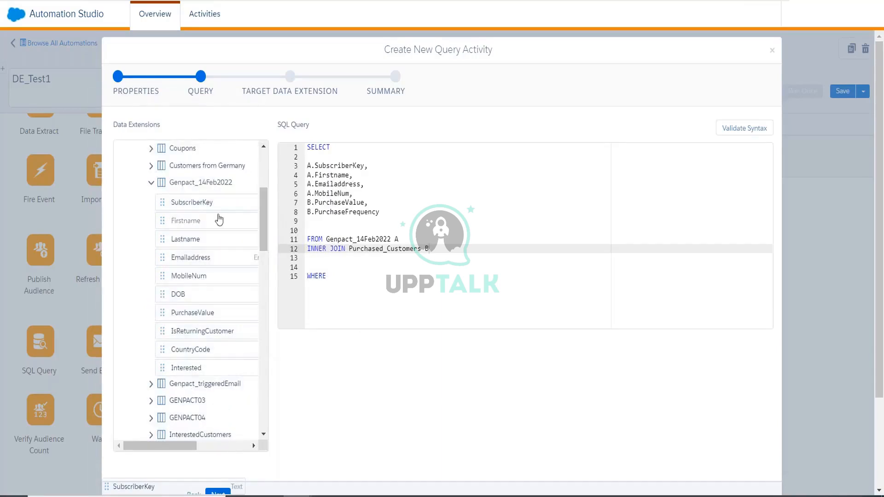
drag(261, 228, 264, 269)
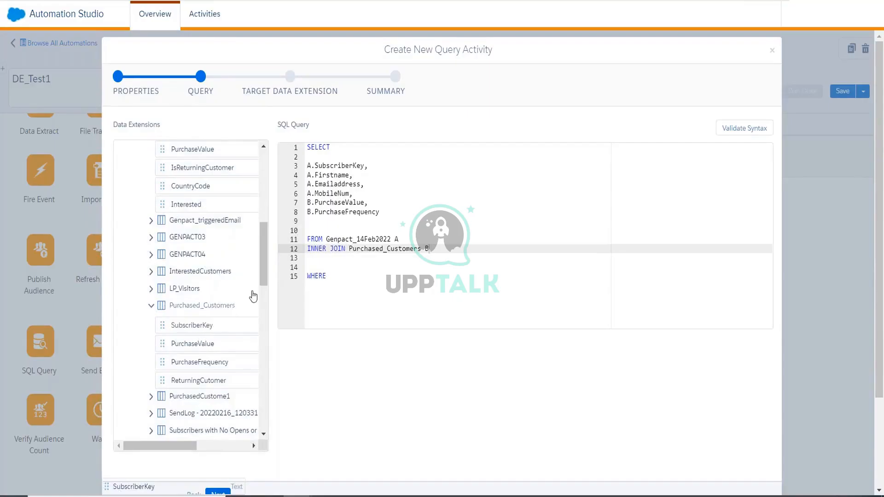
scroll(264, 264, up, 1)
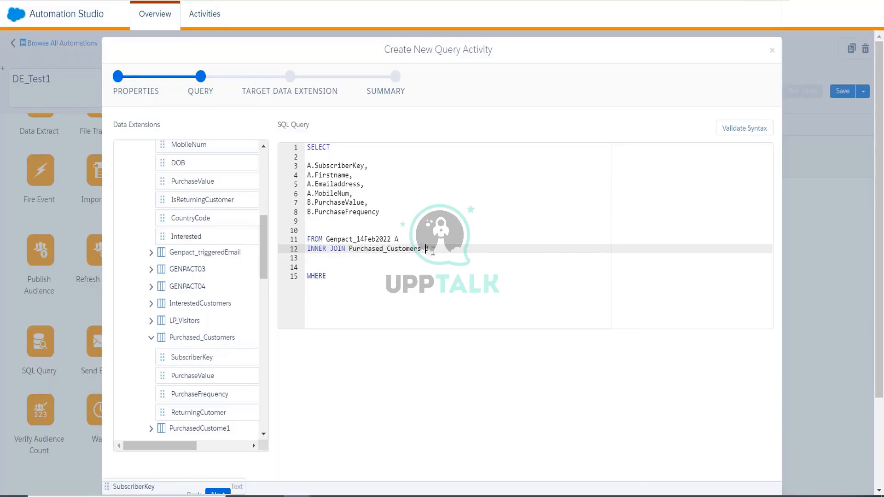
Step: Complete the join with the condition "on A.SubscriberKey = B.SubscriberKey", using the SubscriberKey field of each data extension
text(on)
scroll(207, 207, up, 3)
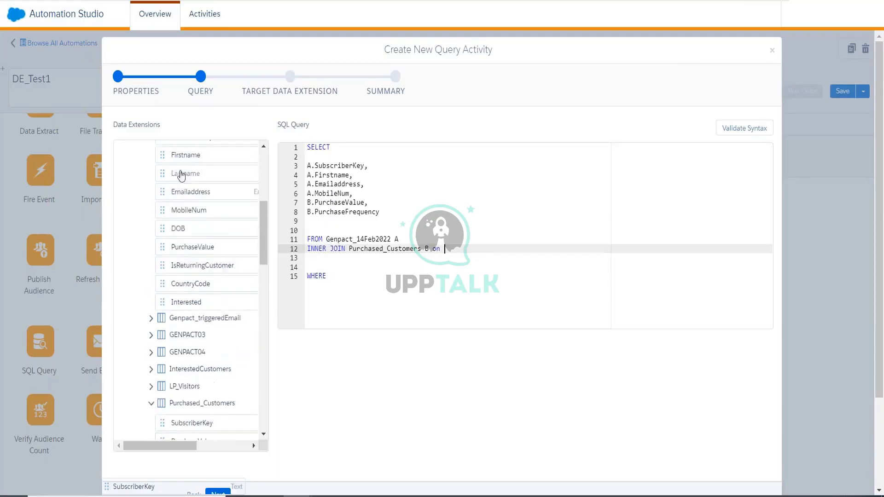
text(A.)
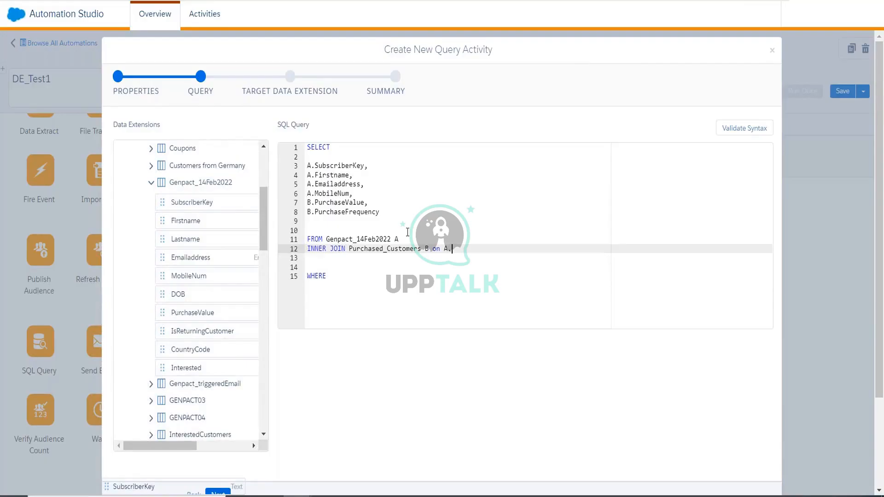
text(SubscriberKey = B.)
scroll(233, 310, down, 3)
click(194, 340)
scroll(198, 331, down, 3)
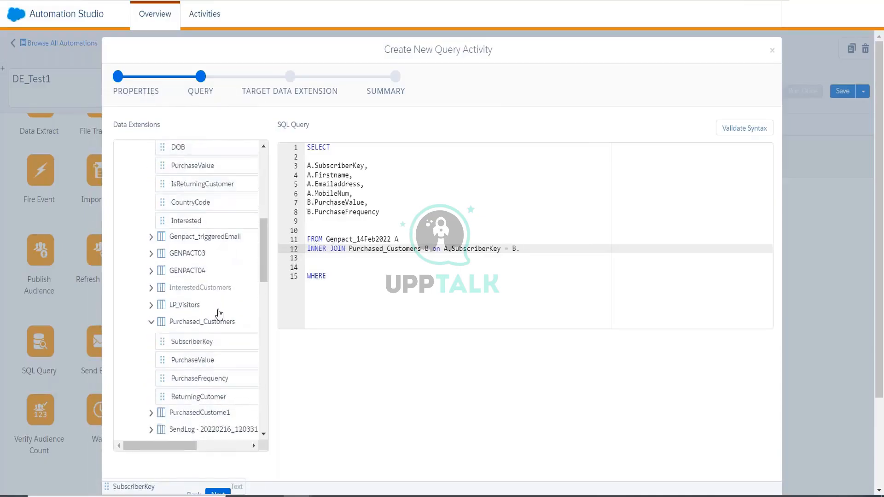
drag(207, 299, 530, 249)
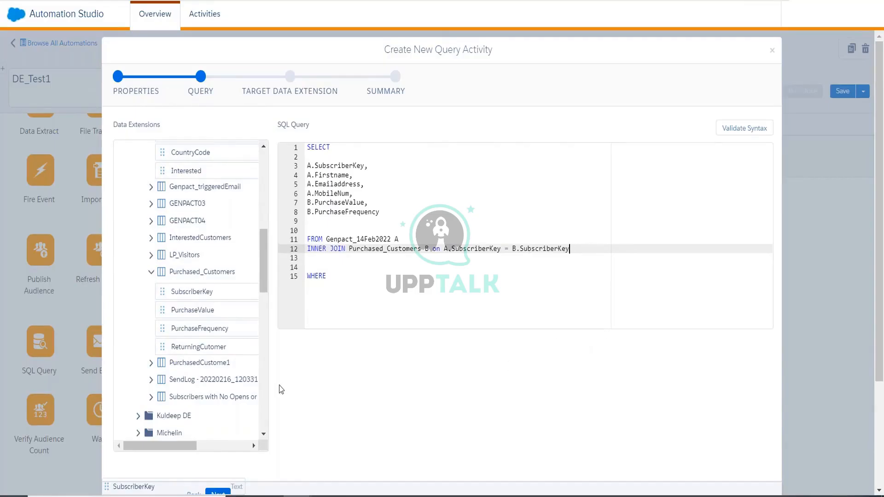
Step: Review the INNER JOIN line and its SubscriberKey matching condition against the fields of Genpact_14Feb2022
scroll(235, 309, up, 12)
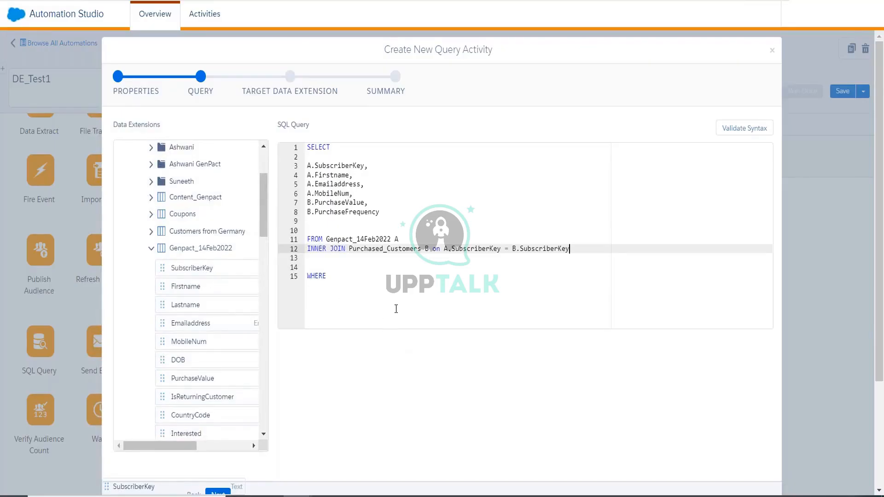
scroll(396, 309, down, 2)
scroll(396, 308, down, 2)
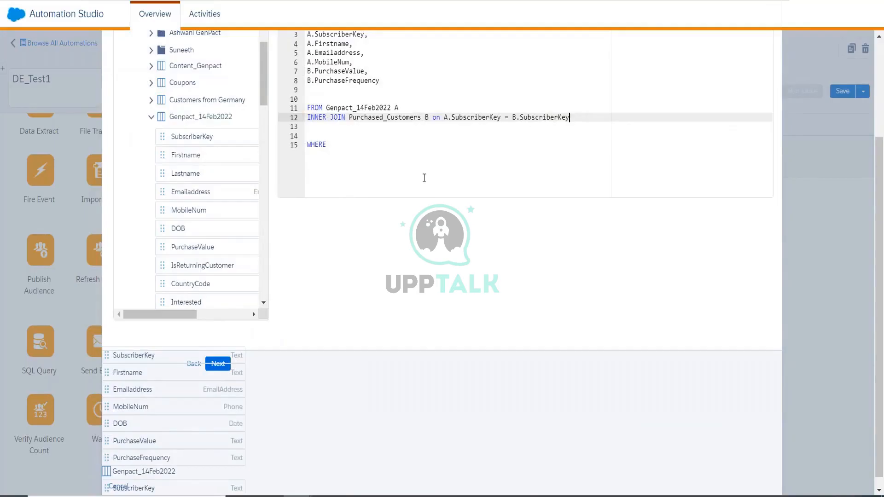
drag(581, 118, 309, 120)
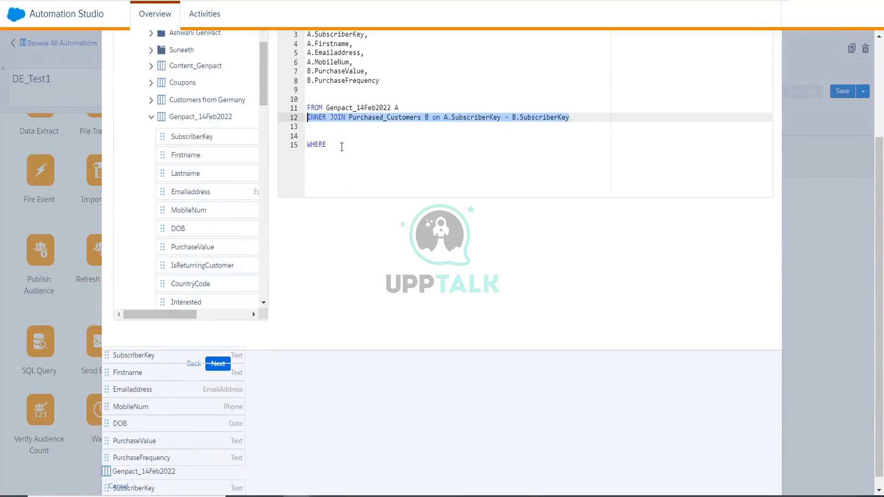
click(340, 131)
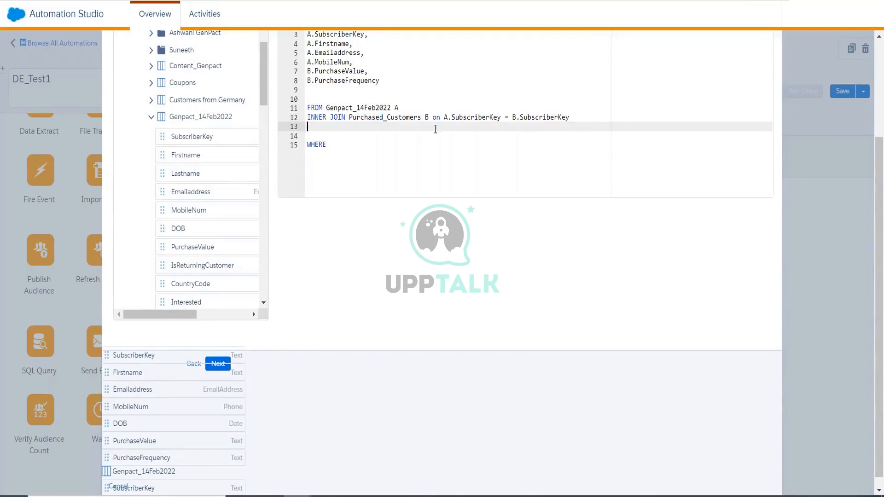
drag(443, 118, 584, 117)
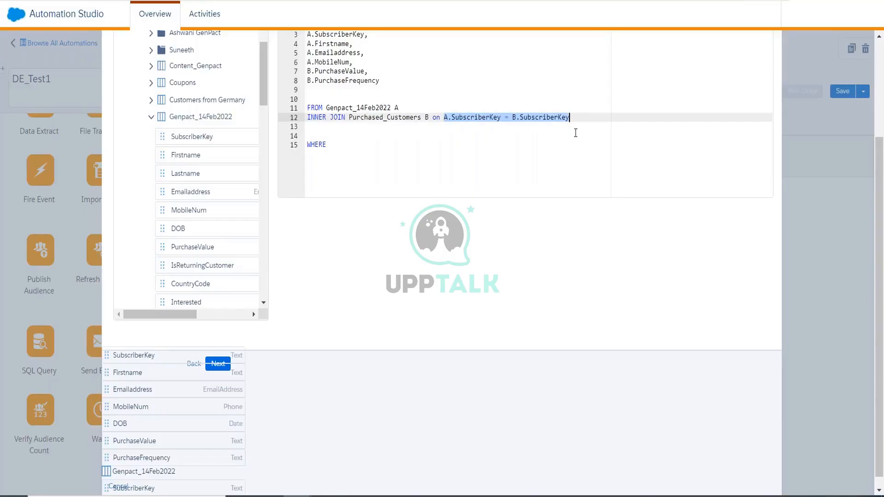
Step: Add the condition CountryCode = "IN" on a new line beneath WHERE, using the CountryCode field of Genpact_14Feb2022
click(344, 172)
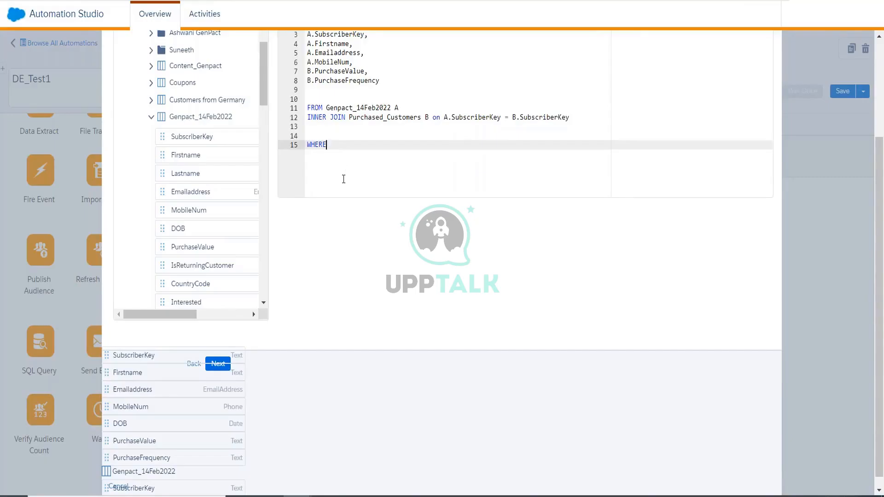
scroll(344, 230, up, 3)
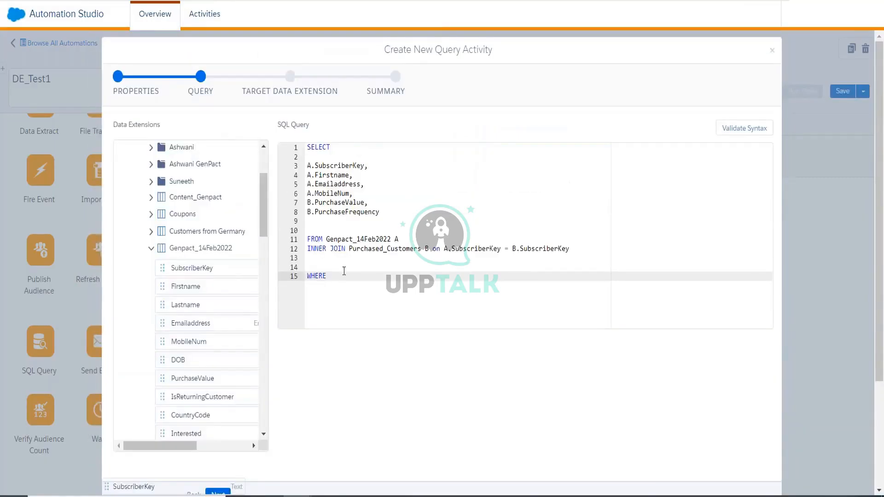
key(Return)
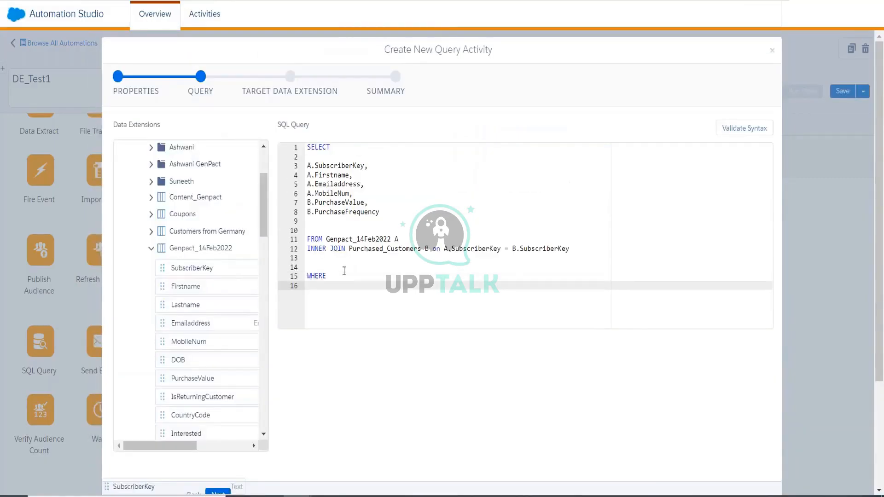
scroll(344, 271, down, 2)
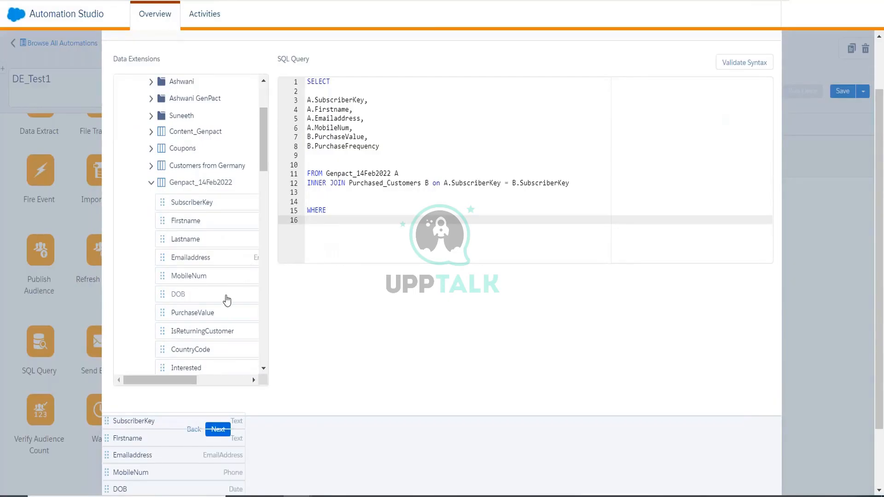
scroll(227, 300, down, 1)
scroll(227, 301, down, 1)
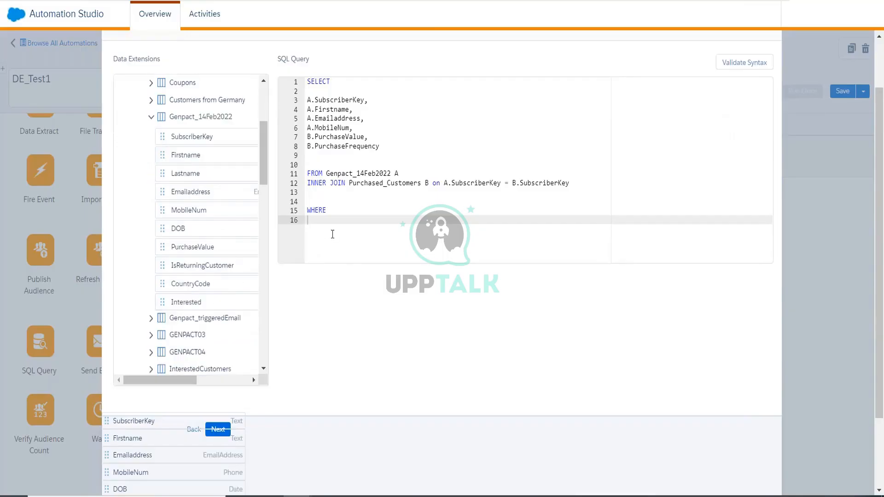
drag(192, 283, 337, 220)
key(BackSpace)
text(= "")
key(Left)
text(IN)
drag(364, 220, 373, 222)
Step: Prefix CountryCode in the WHERE condition with the alias "A."
click(307, 220)
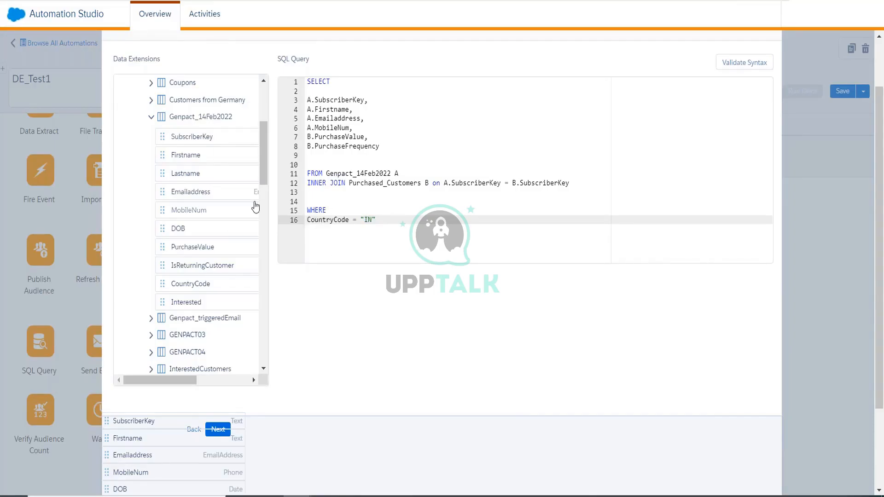
text(A.)
click(384, 220)
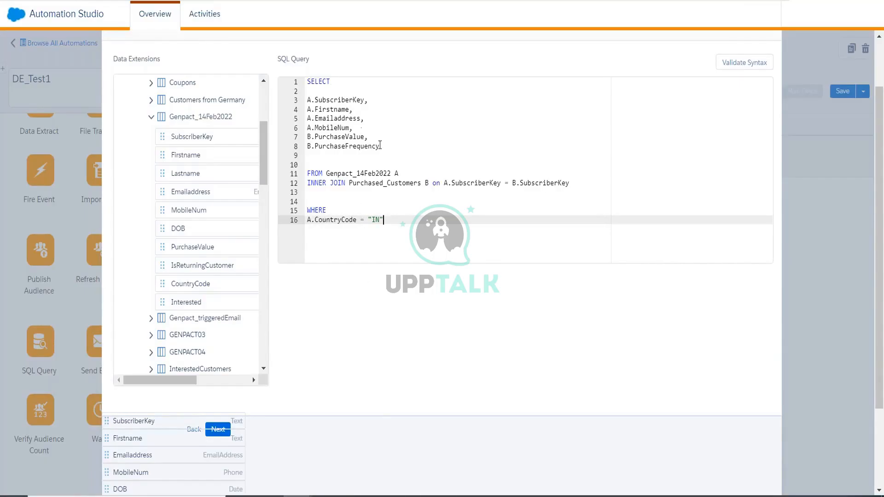
Step: Review the fields in the SELECT list and the WHERE clause with its CountryCode condition
drag(384, 148, 362, 137)
scroll(371, 139, up, 3)
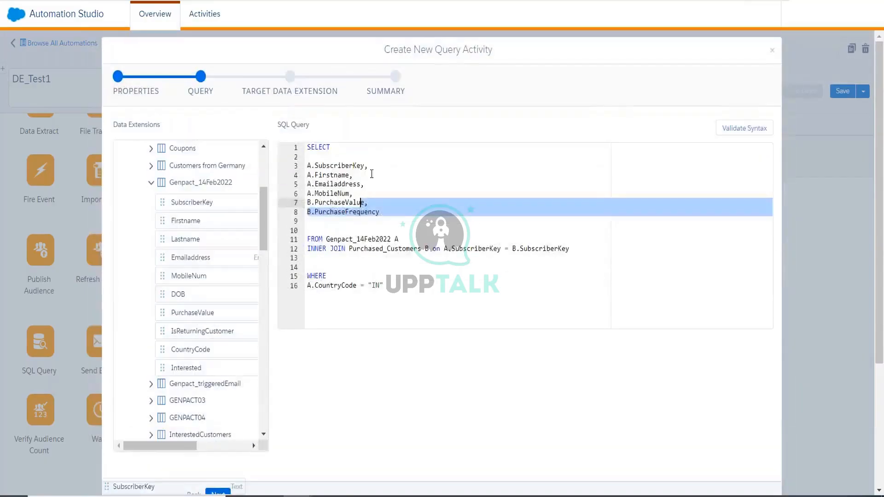
drag(380, 212, 308, 167)
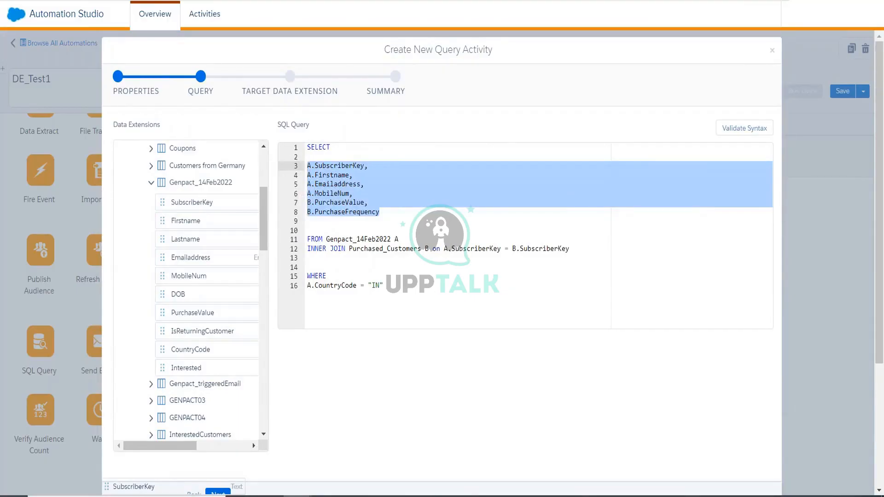
click(322, 286)
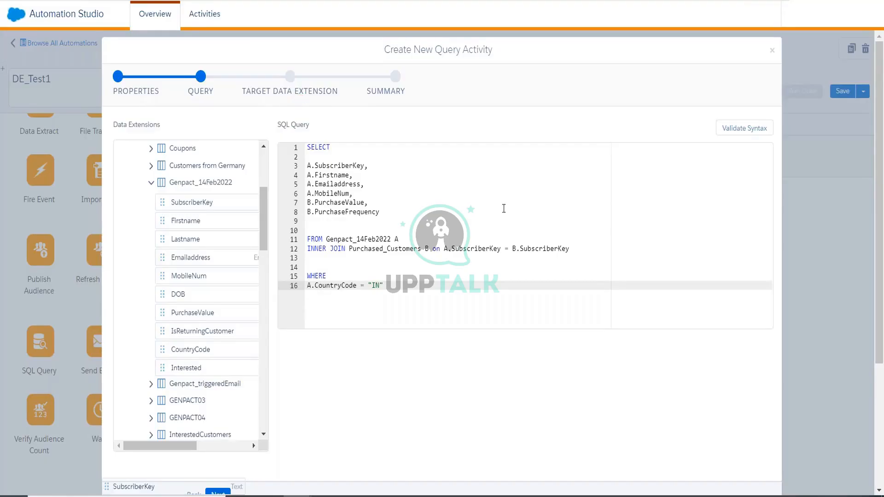
click(377, 306)
drag(384, 285, 308, 276)
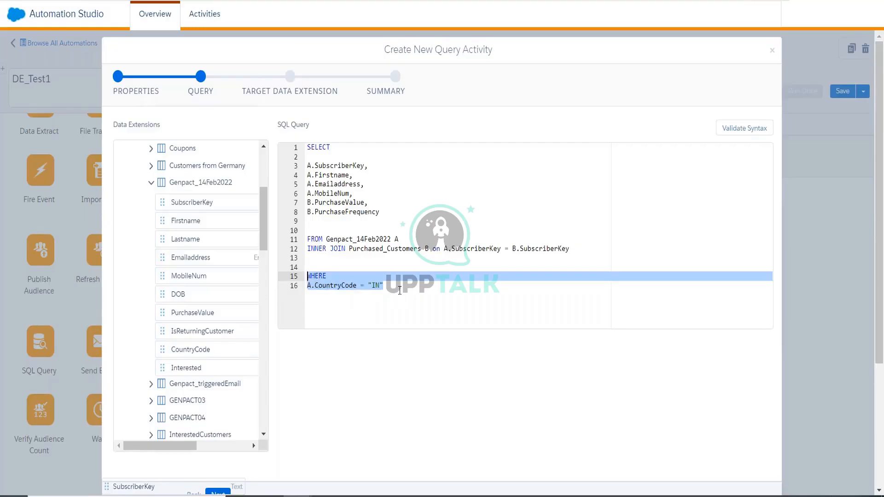
Step: Extend the WHERE clause with AND on a new line beneath the CountryCode condition
drag(400, 290, 299, 289)
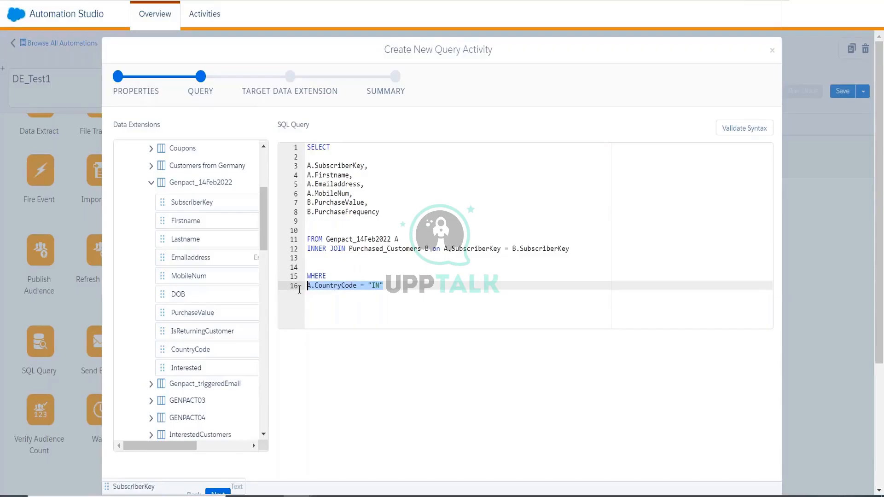
click(385, 286)
key(Return)
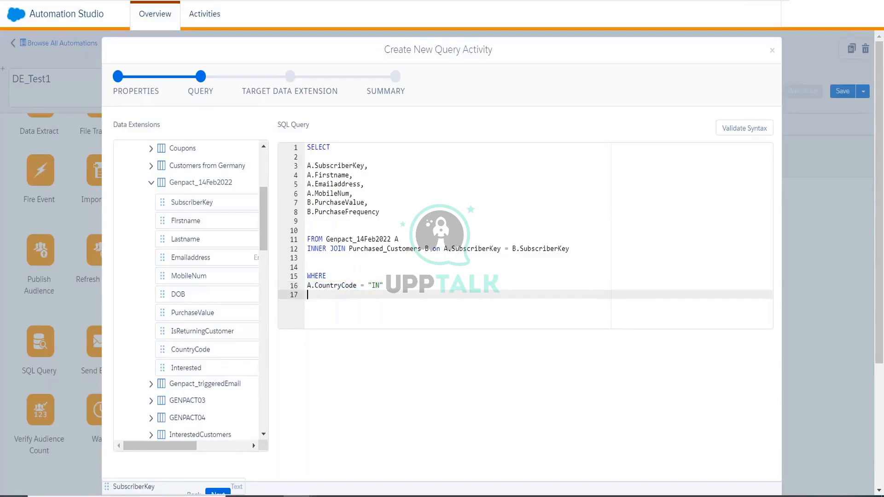
text(AND)
key(Return)
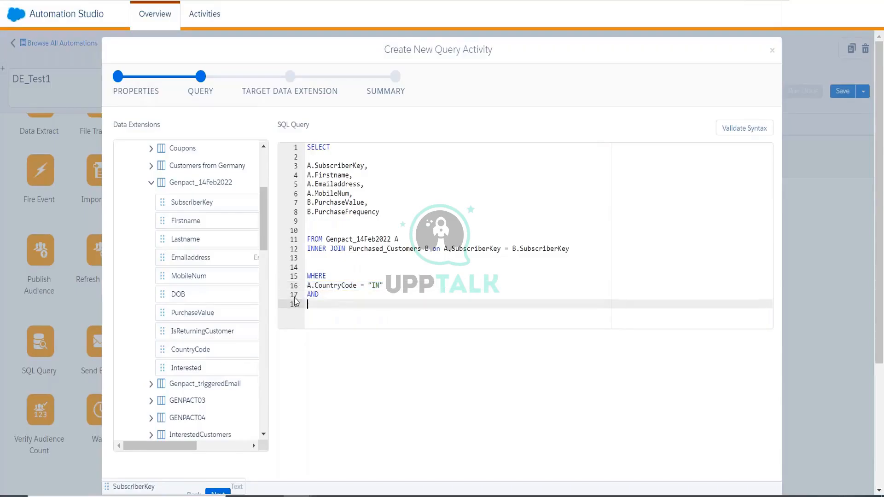
Step: Add the condition B.PurchaseValue >= '500' beneath AND, using the PurchaseValue field of Purchased_Customers, and validate the query syntax
scroll(216, 331, down, 4)
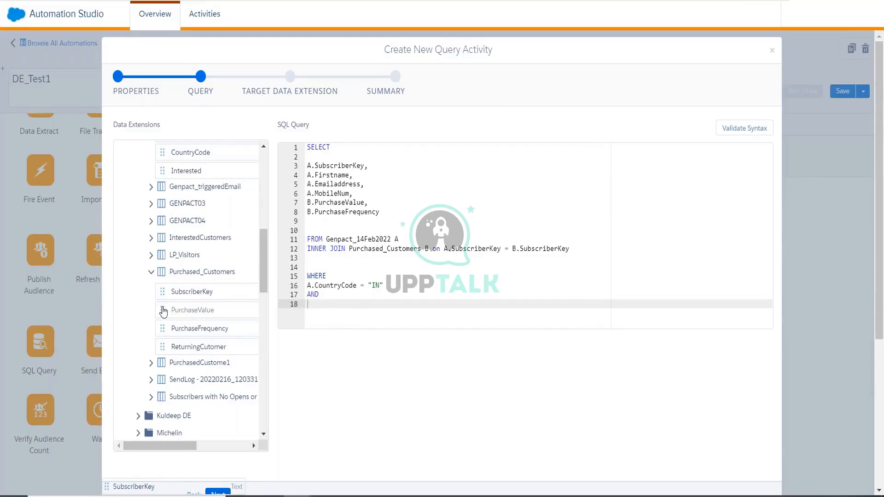
text(PurchaseValue,)
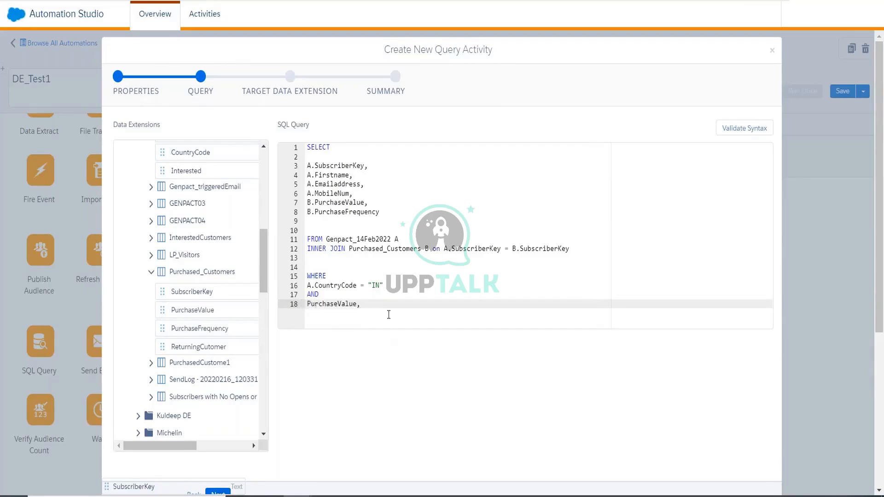
key(BackSpace)
text(>=)
key(Left)
text(500)
click(307, 307)
text(B.)
click(744, 128)
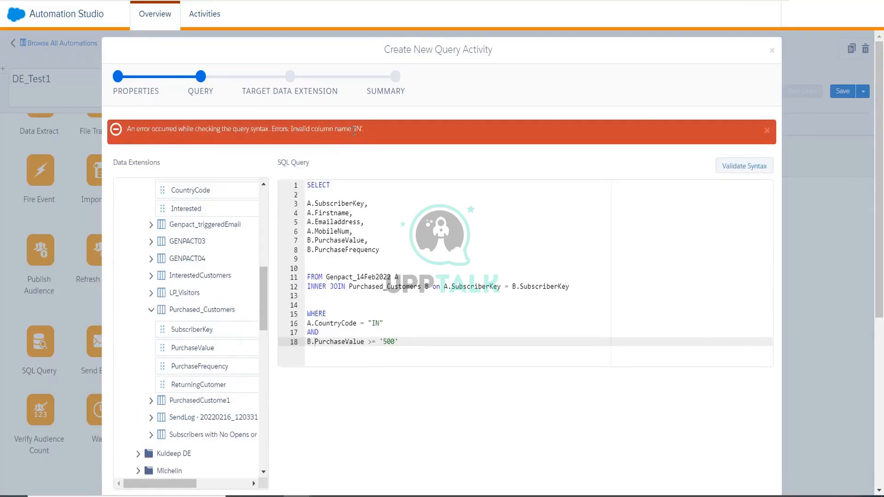
Step: Replace the double quotes around IN in the CountryCode condition with single quotes and validate the query syntax again
click(393, 325)
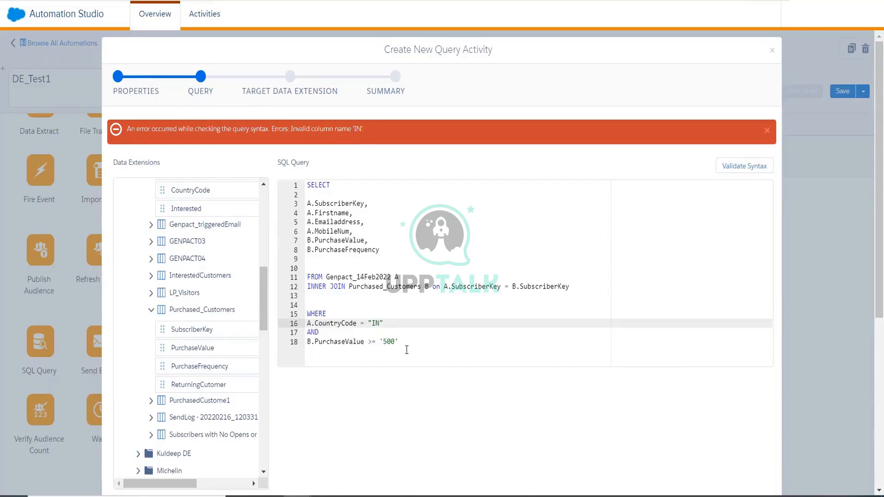
key(BackSpace)
text(')
key(Left)
key(Left)
key(BackSpace)
text(')
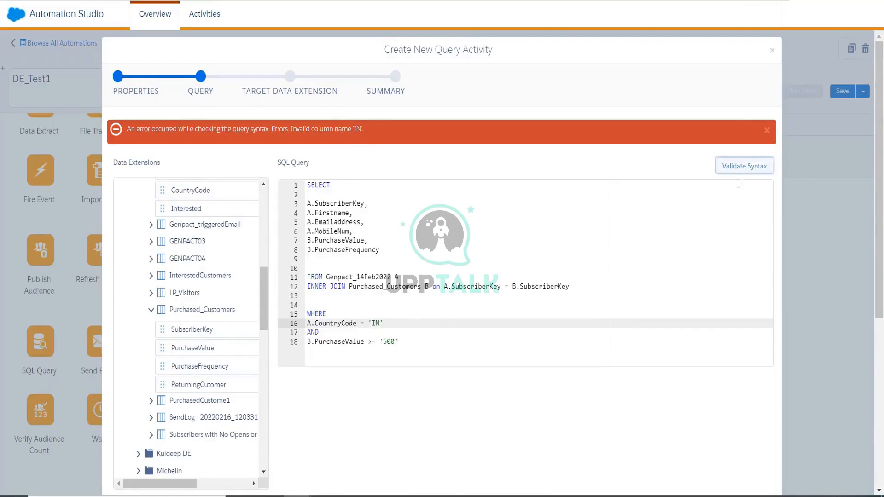
click(745, 165)
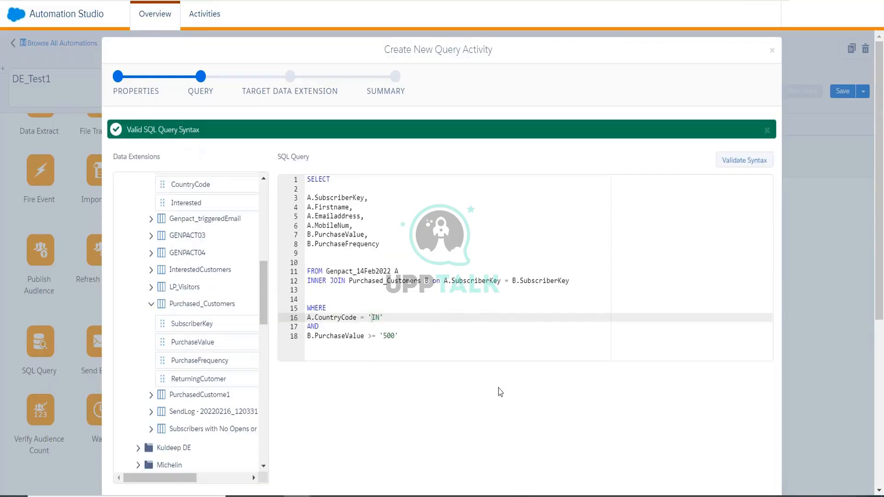
click(499, 360)
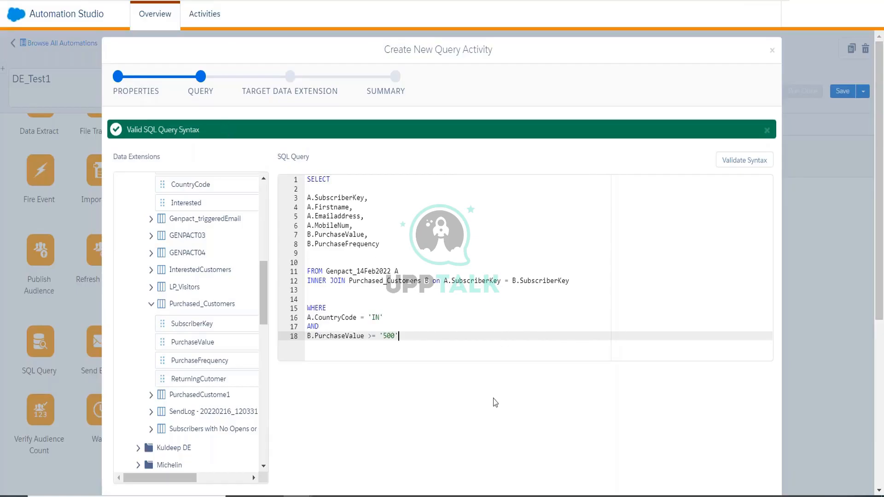
click(494, 178)
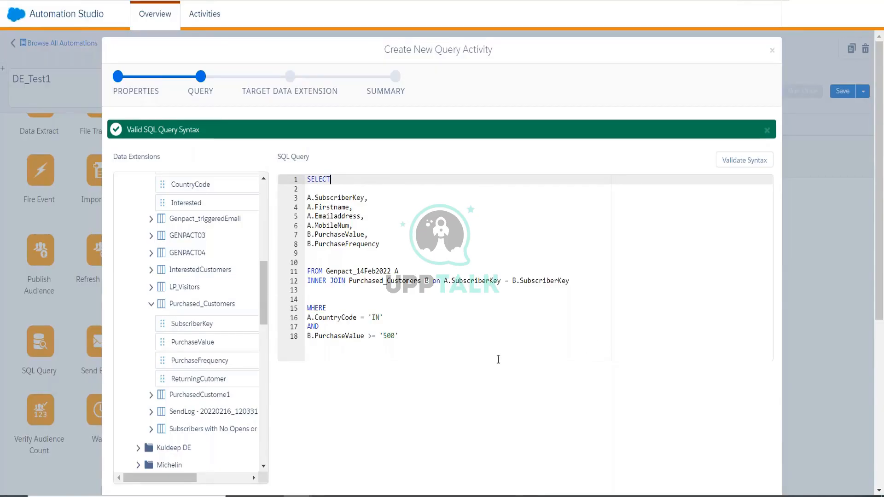
click(434, 358)
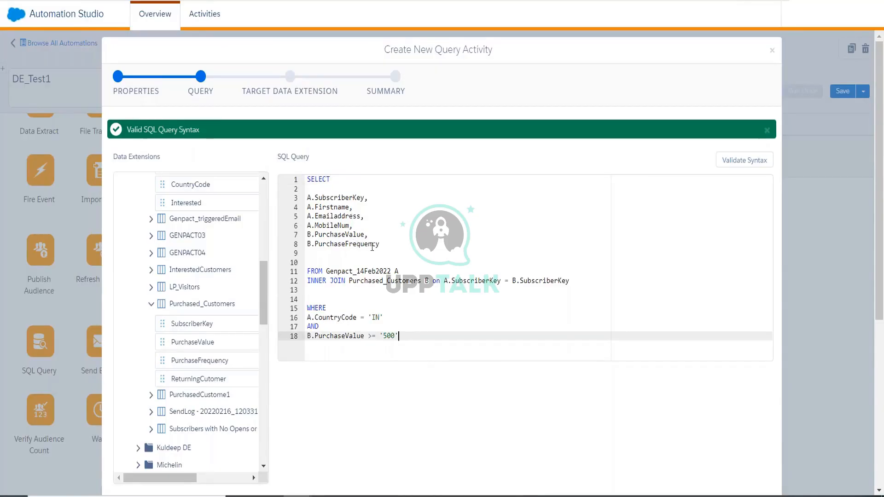
scroll(578, 399, down, 4)
scroll(579, 399, down, 2)
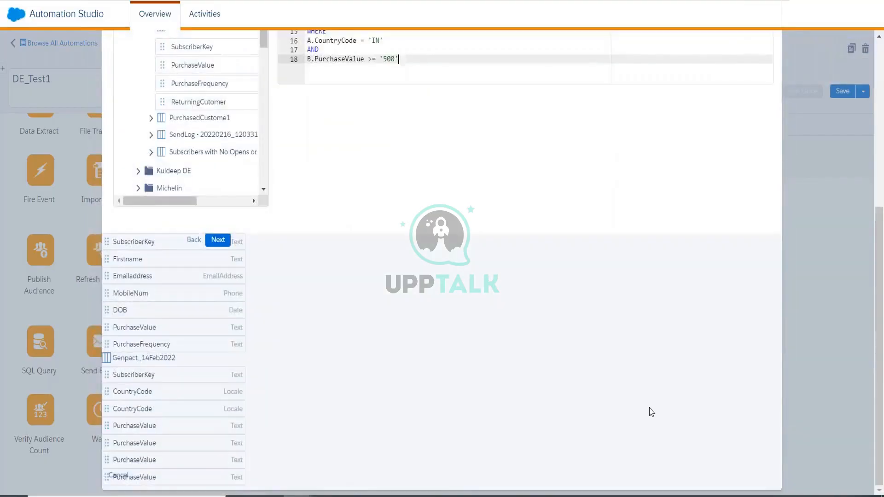
scroll(791, 380, up, 6)
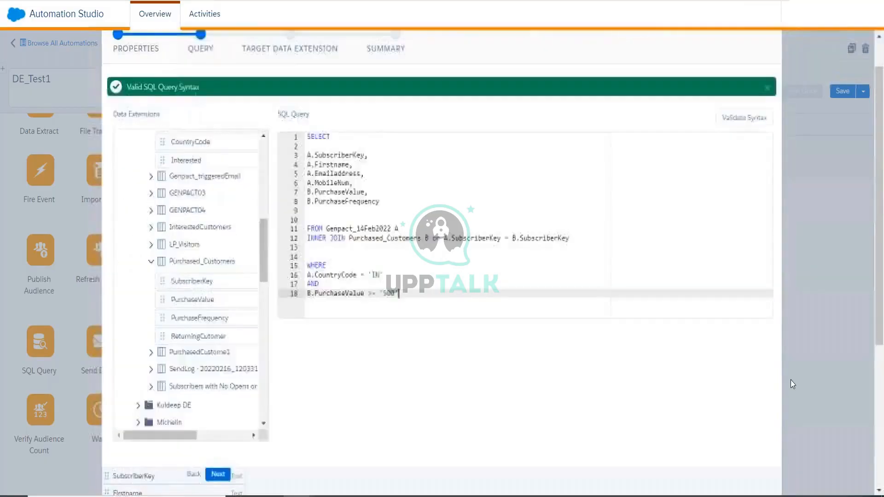
scroll(788, 389, down, 4)
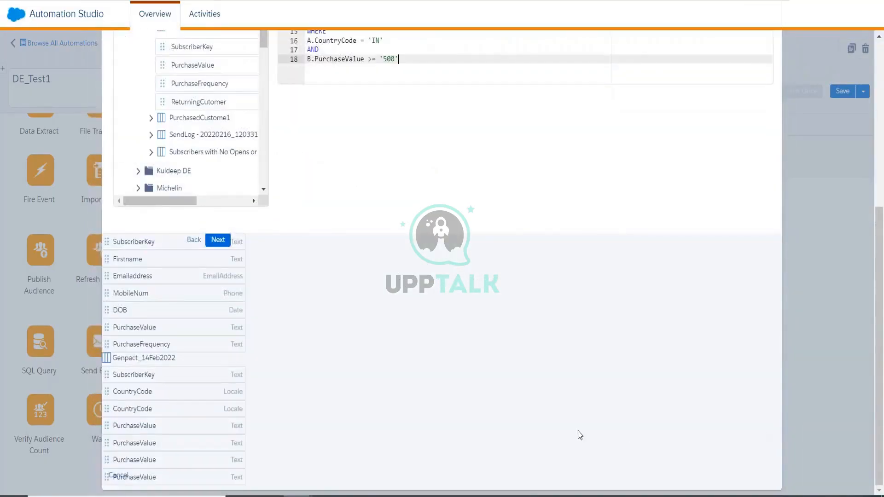
scroll(577, 435, up, 5)
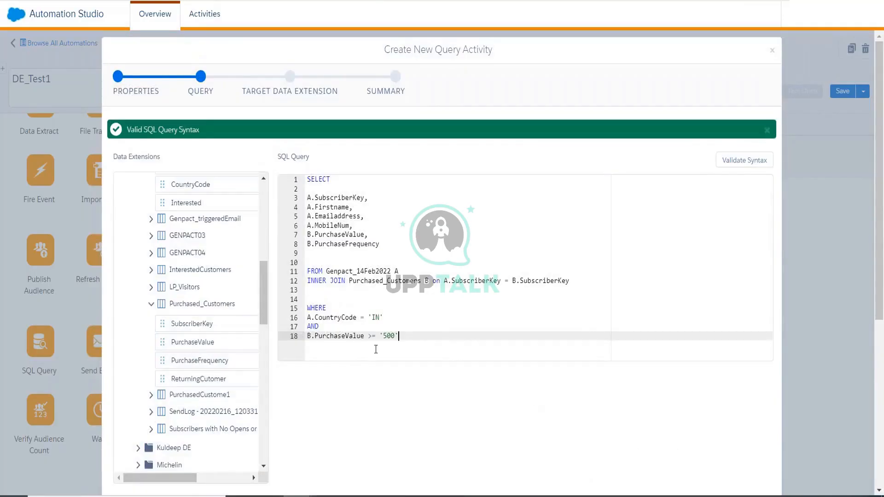
drag(405, 340, 307, 179)
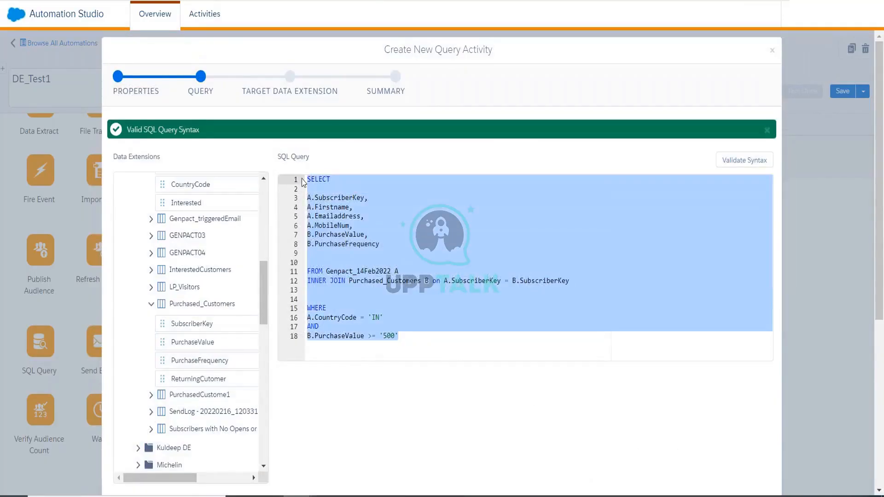
scroll(600, 311, down, 3)
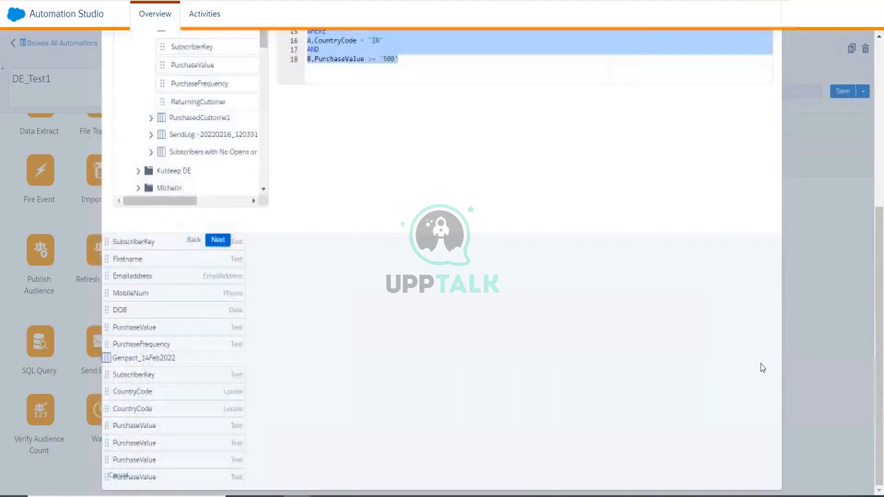
scroll(741, 424, up, 3)
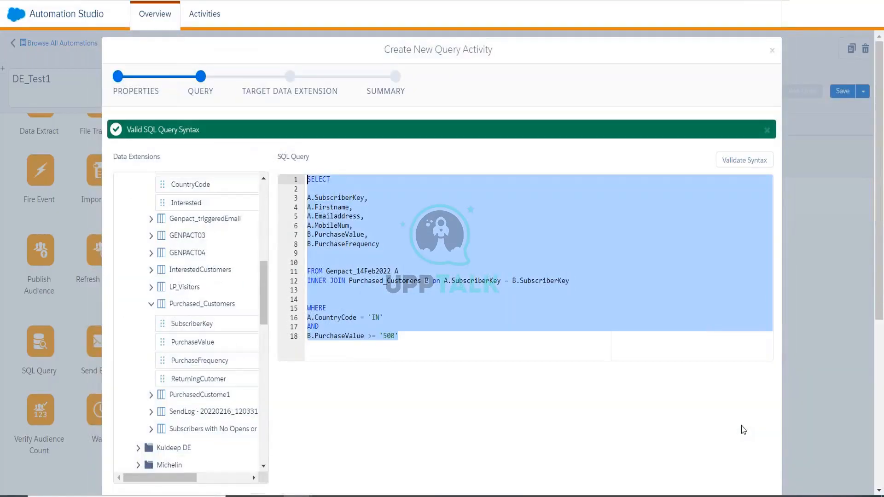
key(ctrl+minus)
key(ctrl+minus)
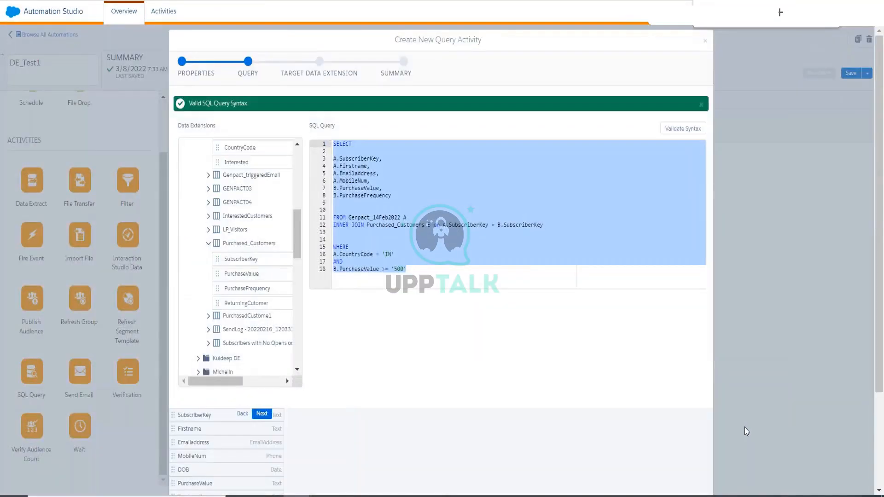
scroll(747, 428, down, 1)
scroll(747, 428, down, 1)
scroll(747, 363, up, 3)
scroll(749, 376, down, 3)
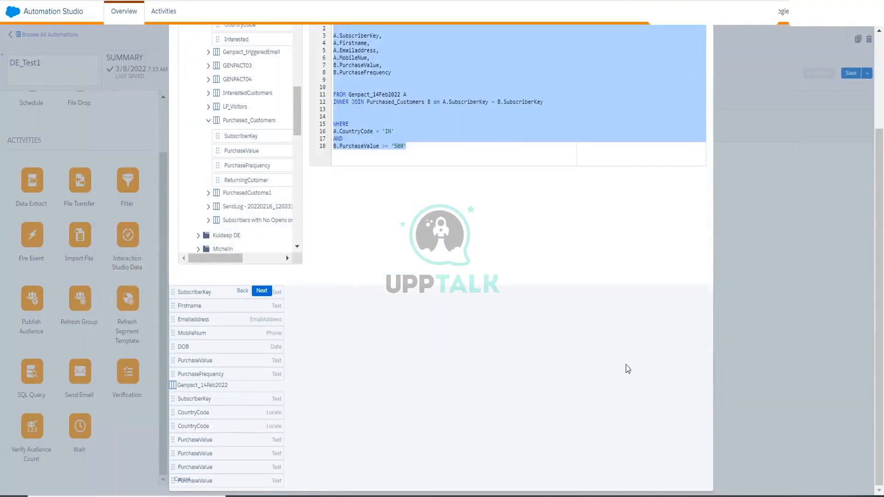
scroll(630, 382, up, 3)
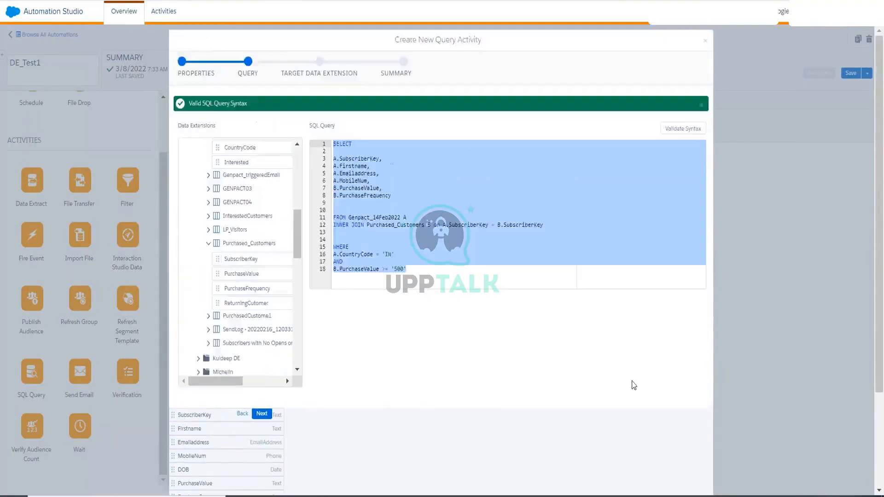
Step: Copy the entire SQL query text from the query editor
click(564, 253)
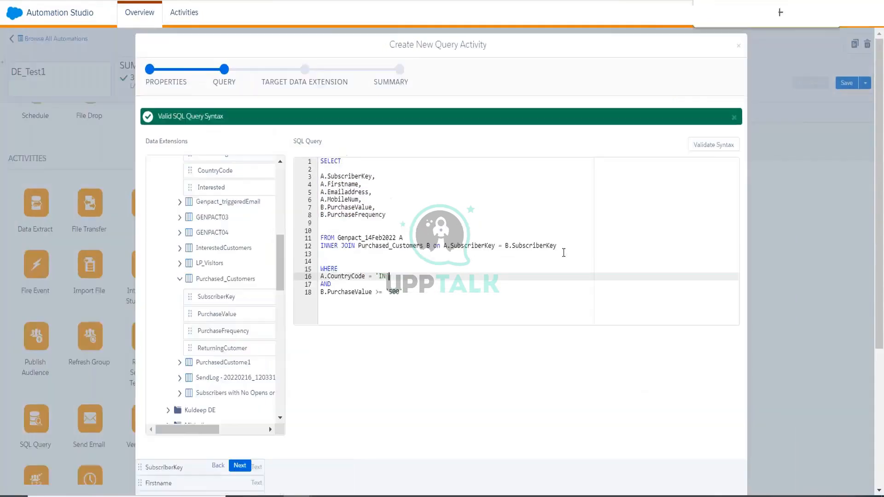
key(ctrl+a)
key(ctrl+c)
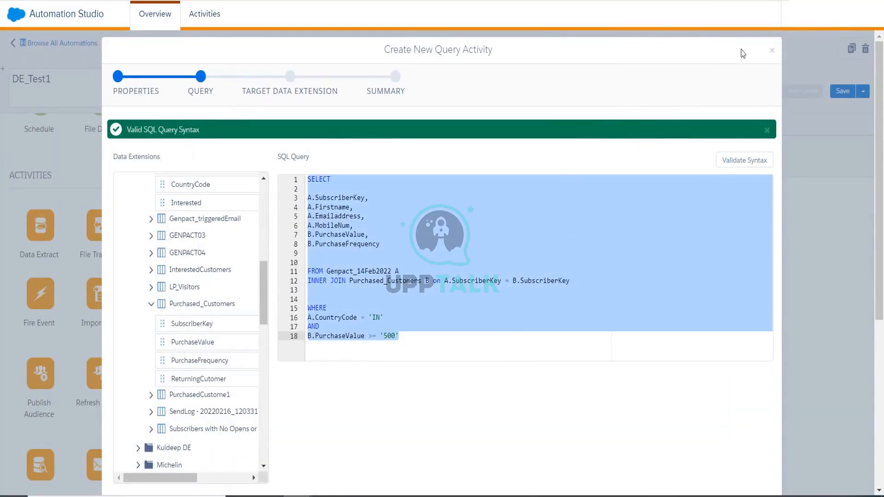
Step: Close the query activity dialog without finishing it and reload the DE_Test1 automation
click(772, 49)
click(820, 111)
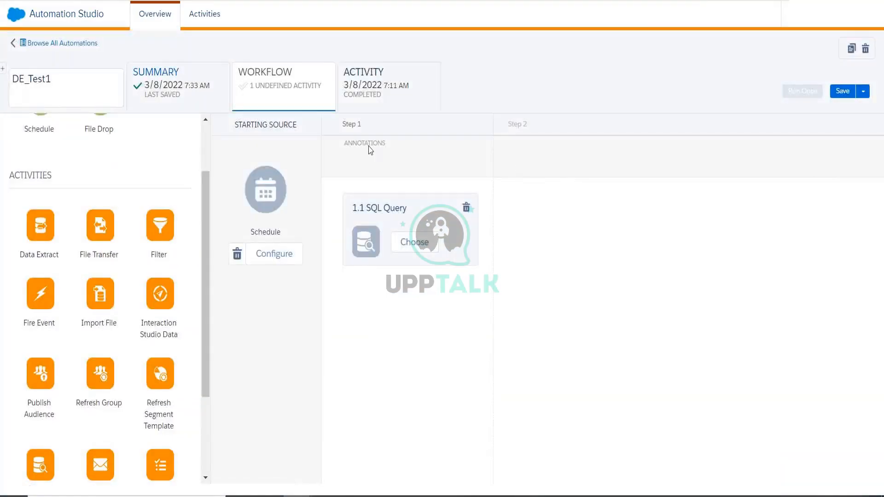
key(F5)
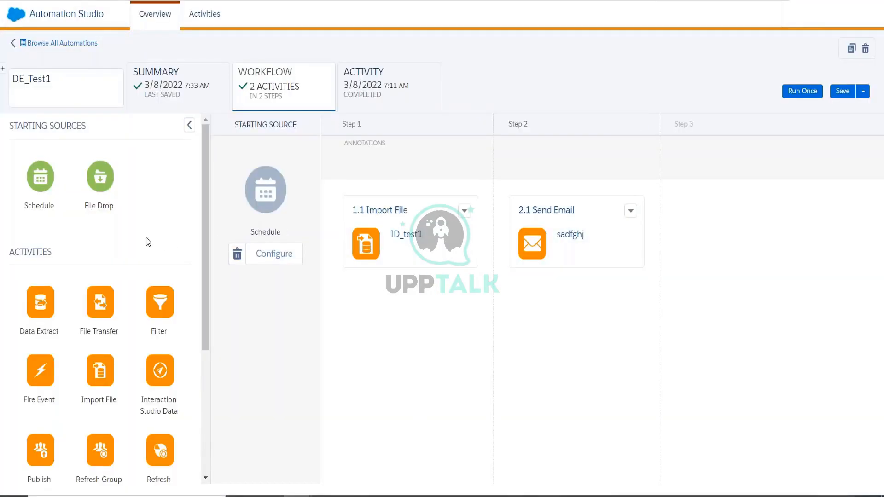
Step: Add an SQL Query activity as Step 3 of the automation and start creating a new query activity for it
scroll(119, 332, down, 5)
drag(40, 341, 697, 240)
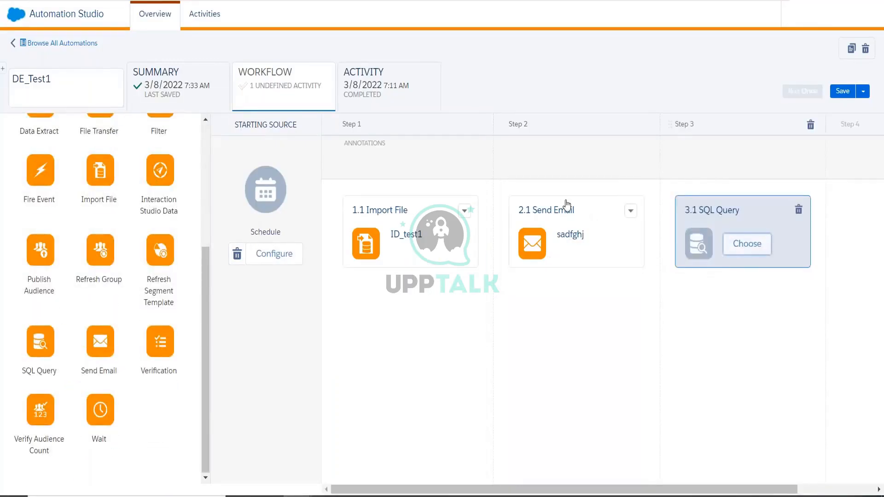
click(747, 243)
click(709, 93)
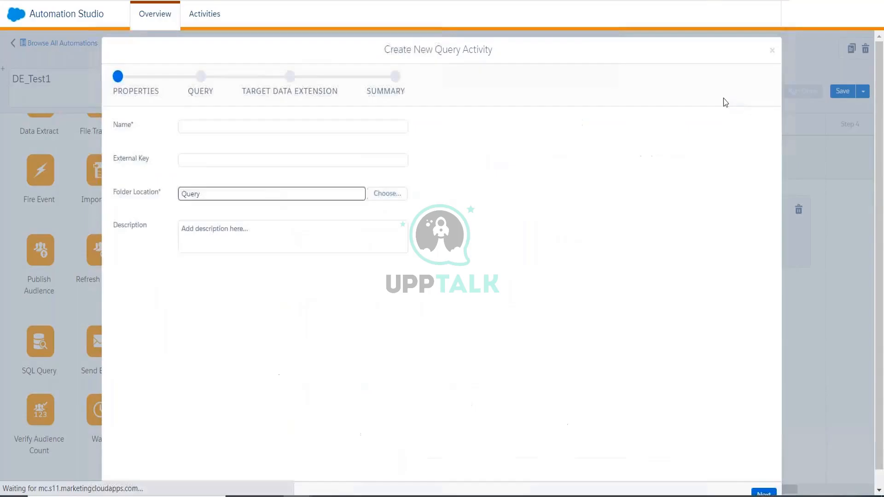
Step: Name the new query activity sdf and continue to the query definition
click(341, 130)
text(sdf)
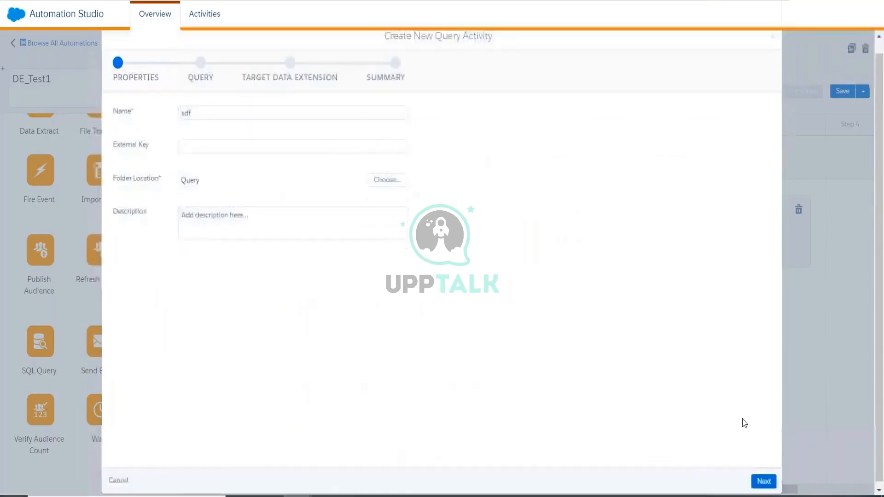
click(762, 480)
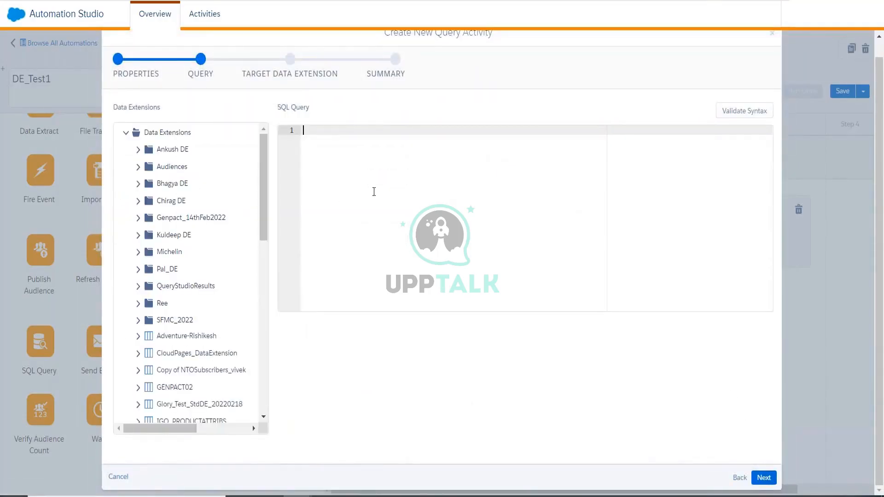
Step: Paste the copied SQL query into the empty editor, validate its syntax and continue to the target data extension
key(ctrl+v)
click(730, 112)
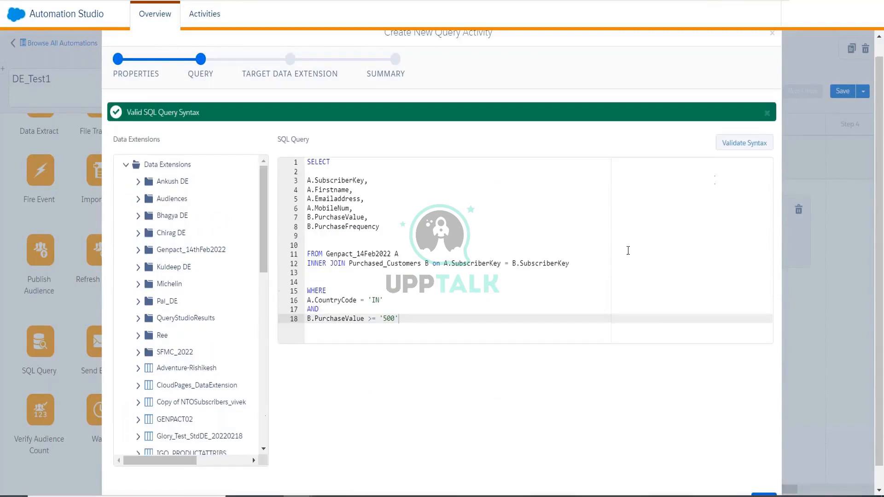
scroll(736, 396, down, 1)
click(763, 477)
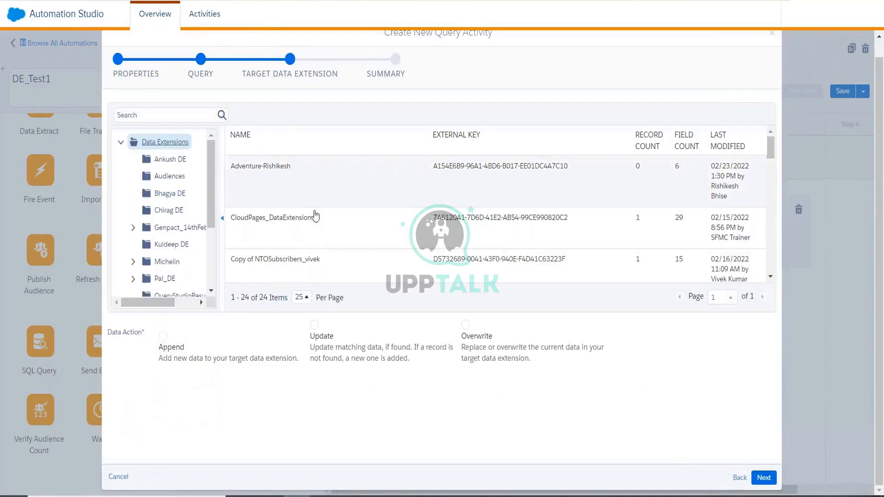
Step: Select IGO_PURCHASES as the target data extension and set the data action to Overwrite
scroll(312, 201, down, 5)
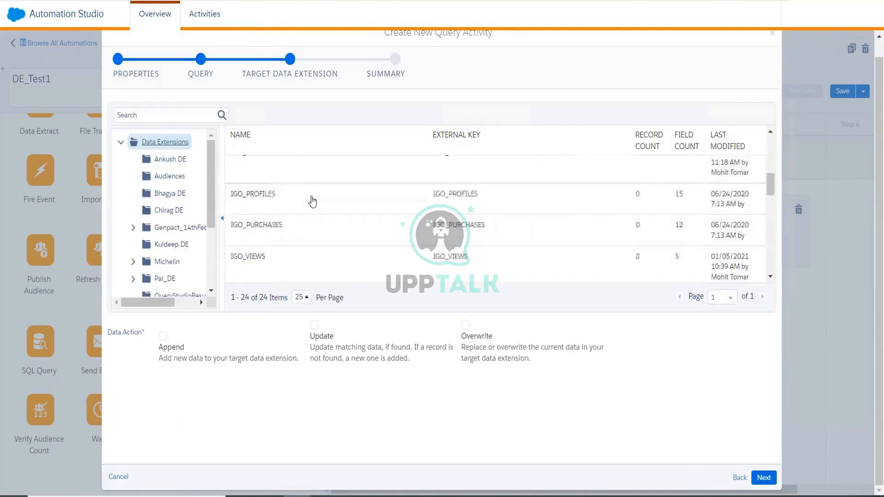
click(316, 230)
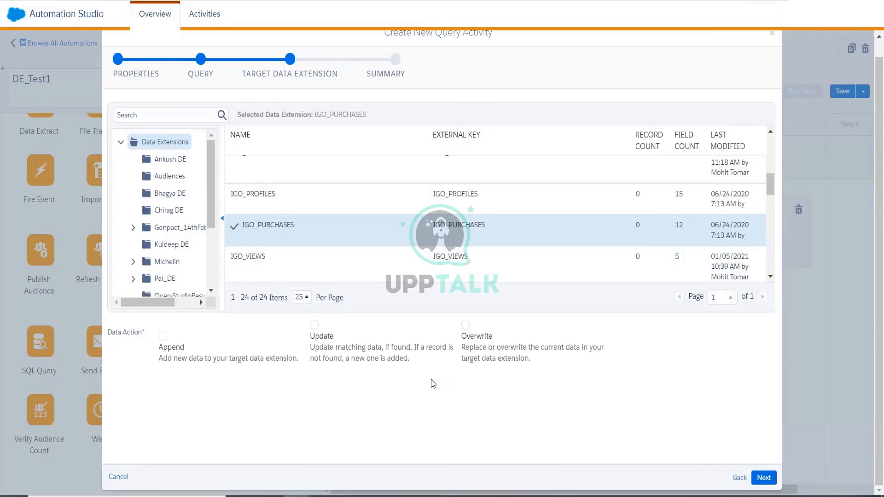
click(465, 330)
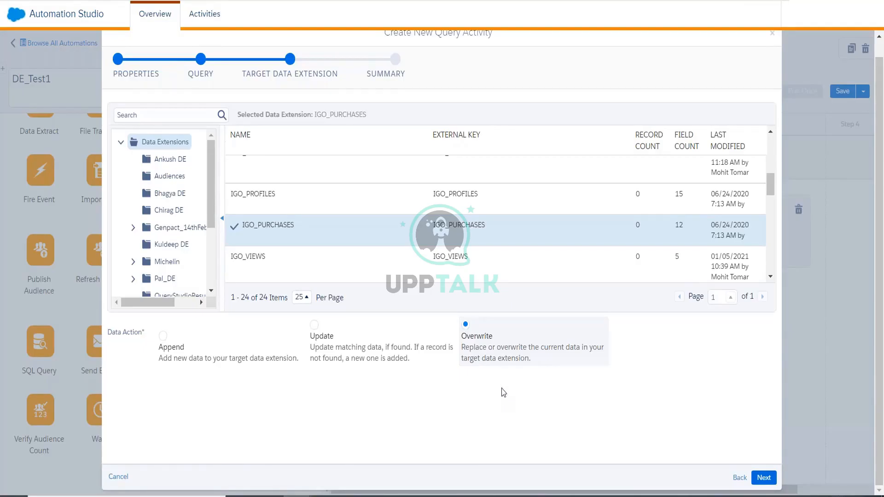
Step: Set the data action for IGO_PURCHASES to Append, continue to the summary and try to finish the query activity
click(180, 360)
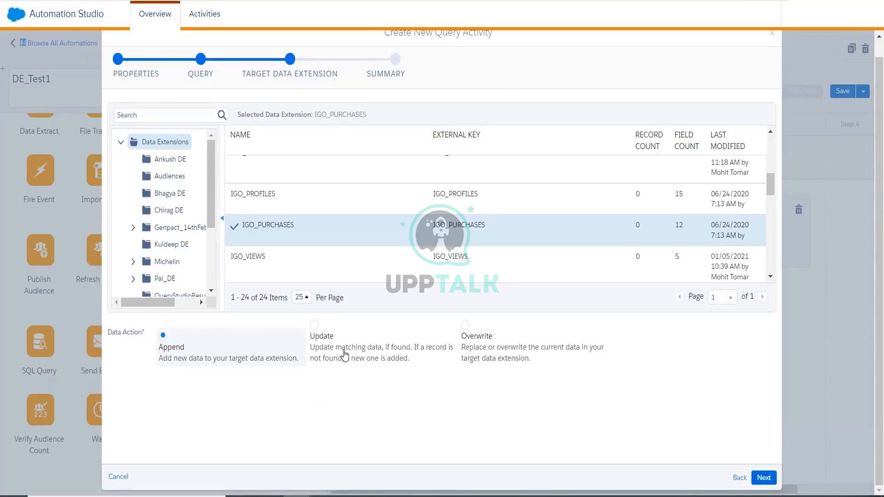
click(490, 360)
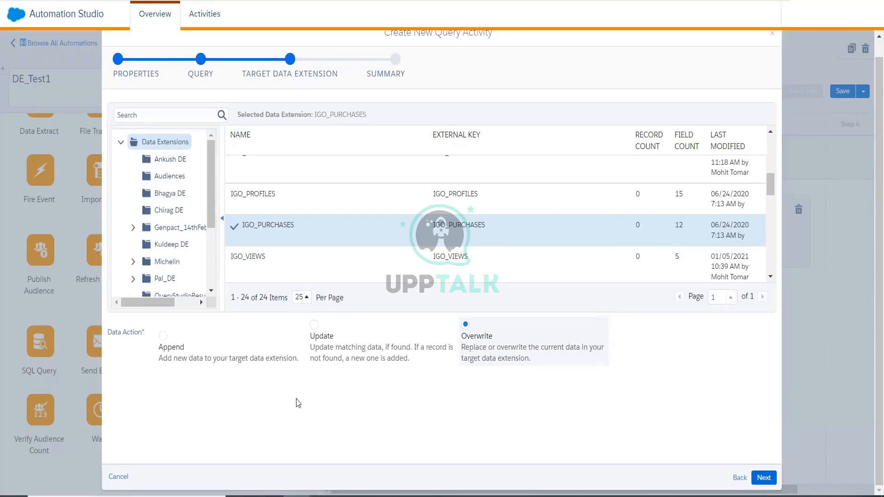
click(208, 364)
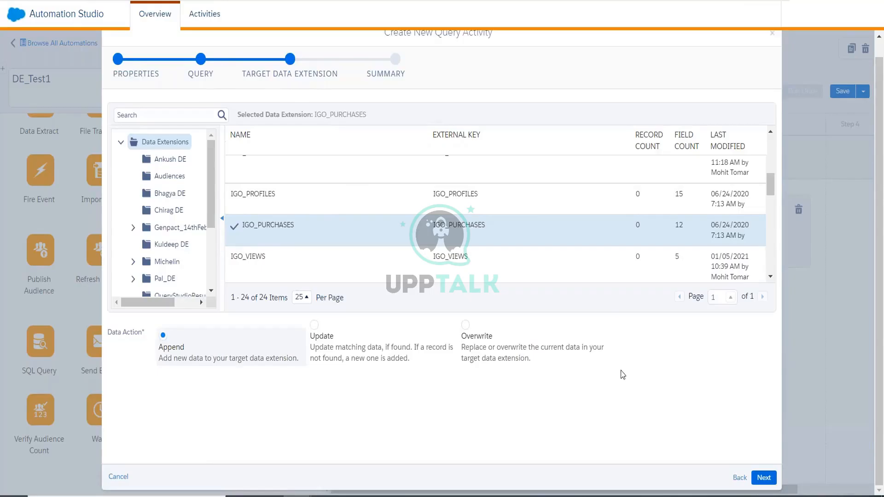
click(763, 478)
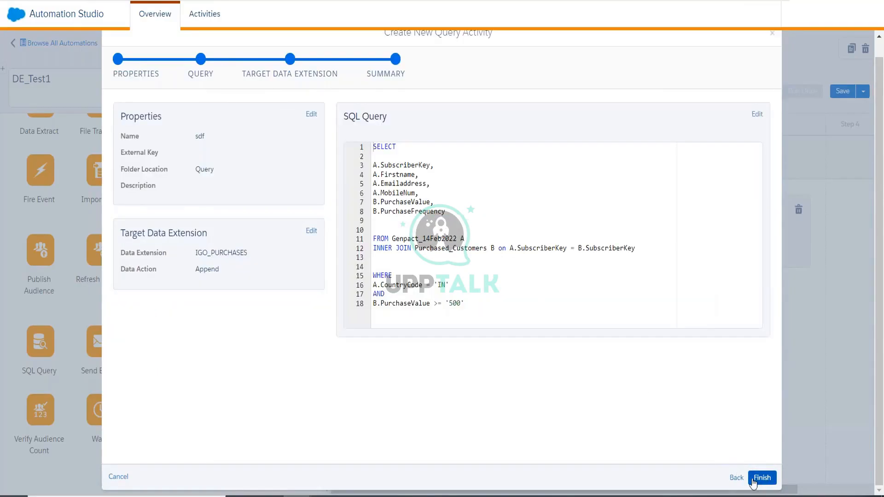
click(754, 481)
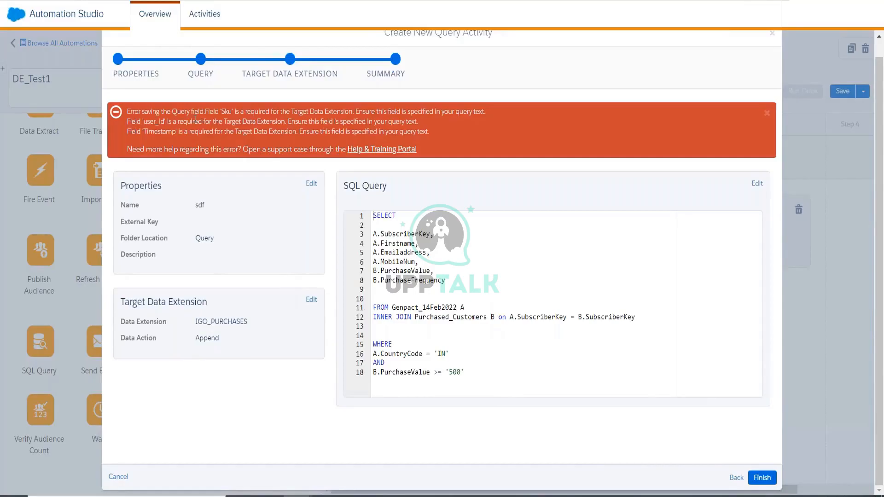
Step: Compare the query's selected fields with the required fields named in the save error, and cancel the new query activity
drag(457, 274, 372, 233)
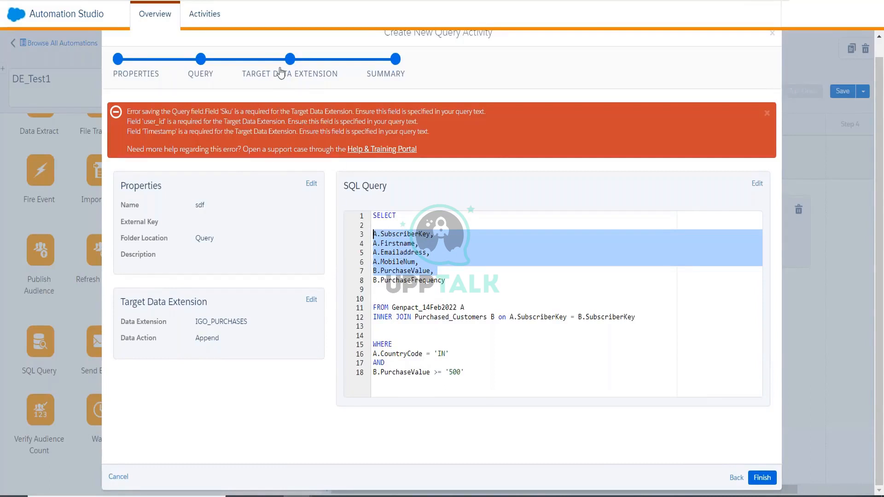
click(439, 226)
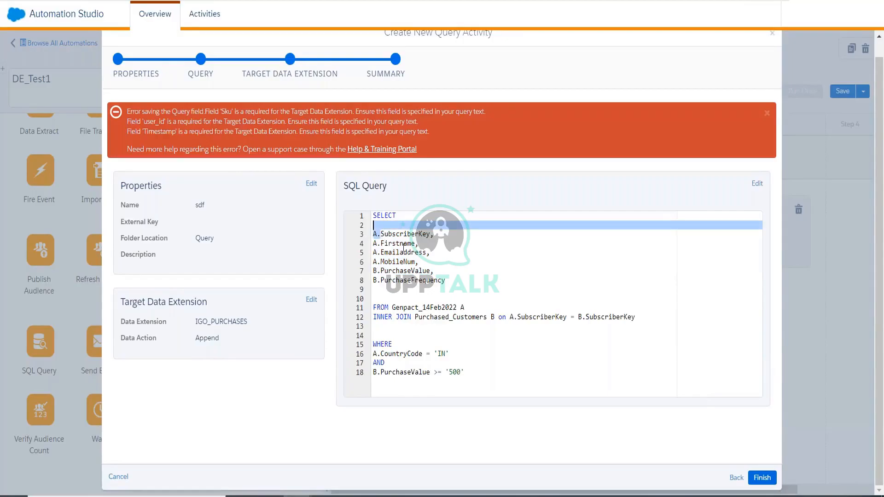
drag(391, 244, 450, 284)
click(453, 284)
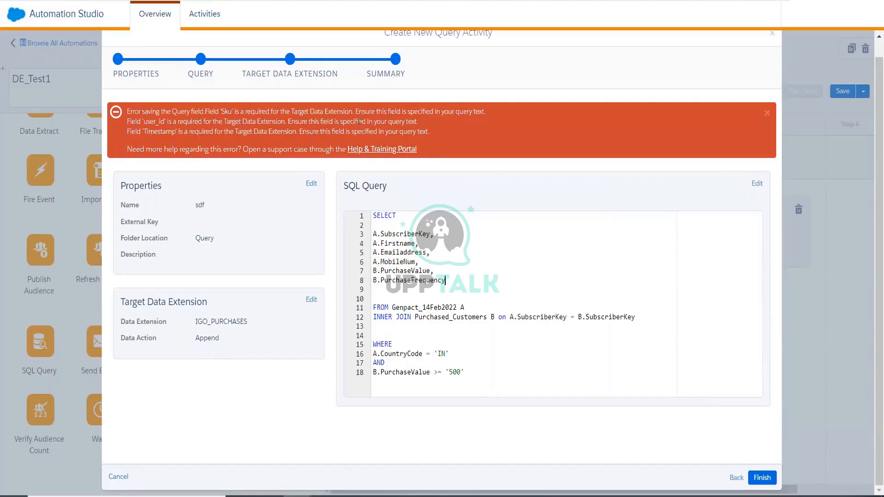
drag(415, 116, 458, 116)
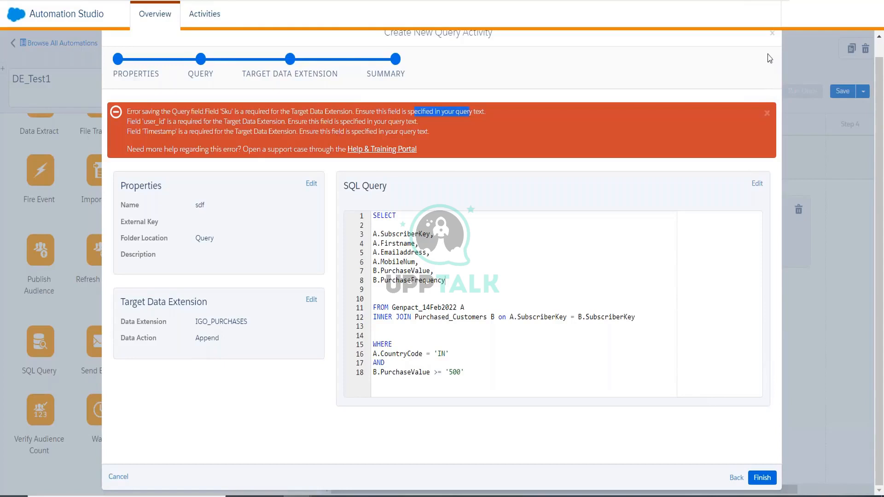
click(771, 36)
click(805, 93)
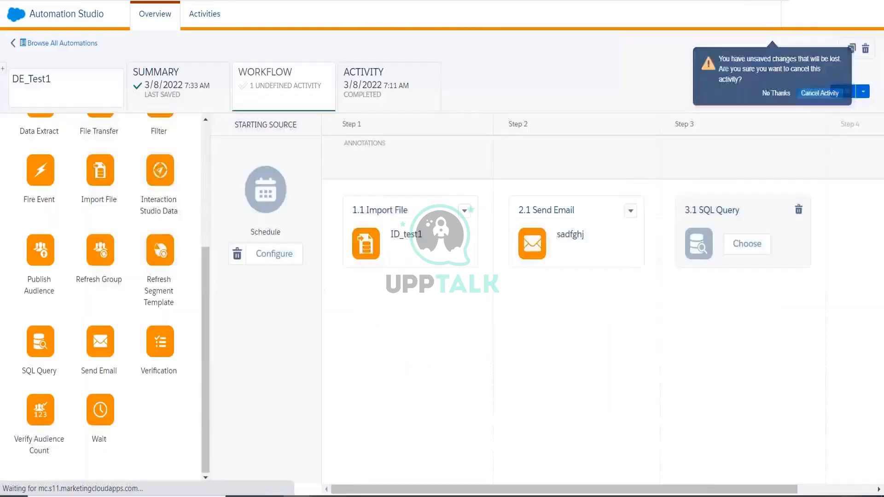
click(630, 210)
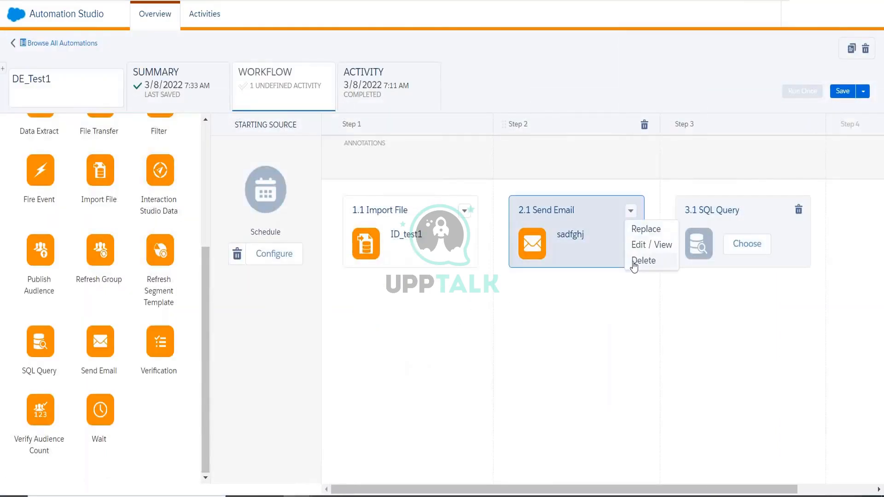
click(641, 262)
click(615, 283)
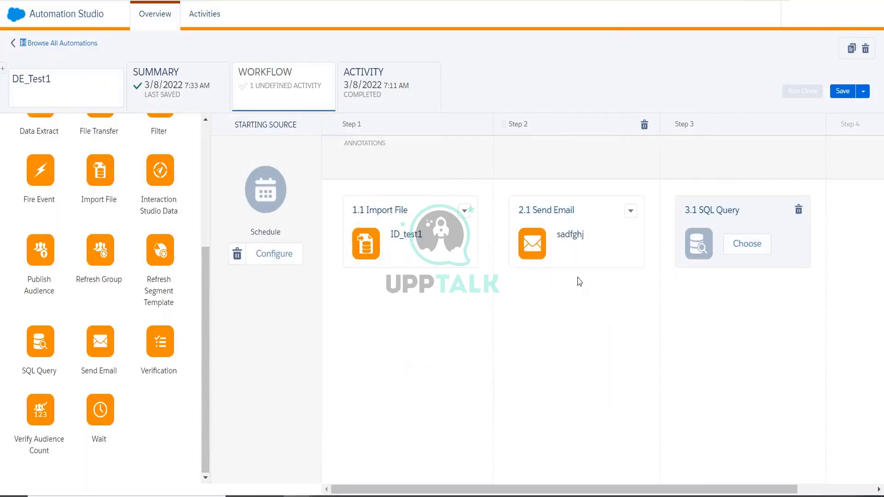
mouse_move(724, 227)
mouse_down()
mouse_move(709, 267)
mouse_move(557, 244)
mouse_move(707, 228)
mouse_up()
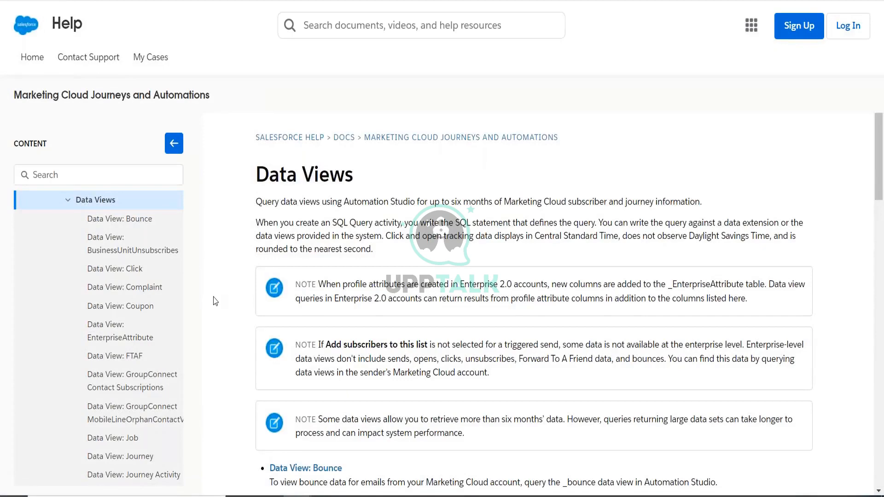
Step: Open the Data View: Click help article and examine the _Click view name and its column definitions down to IsUnique
click(128, 276)
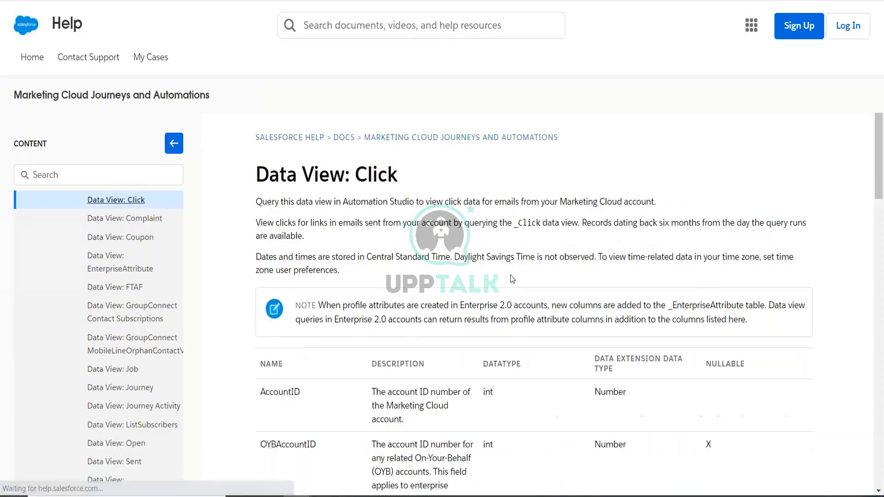
drag(515, 224, 539, 224)
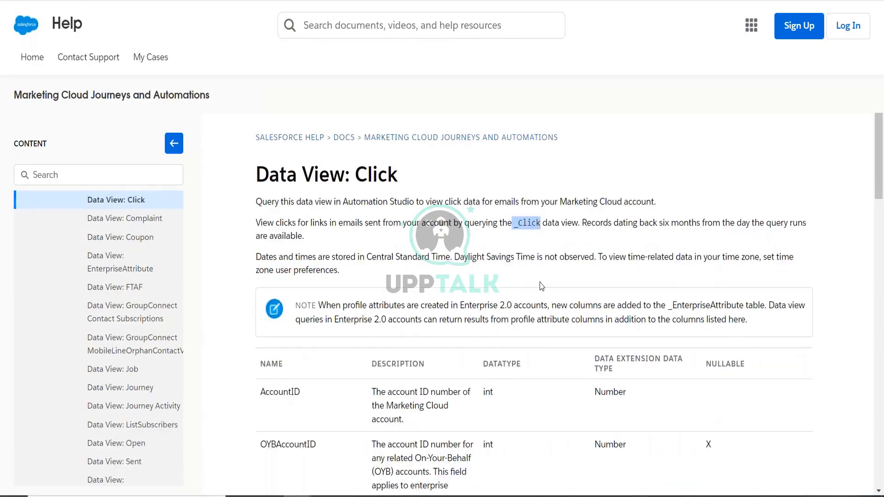
click(529, 226)
drag(514, 225, 540, 226)
click(539, 226)
drag(514, 225, 537, 225)
scroll(348, 366, down, 4)
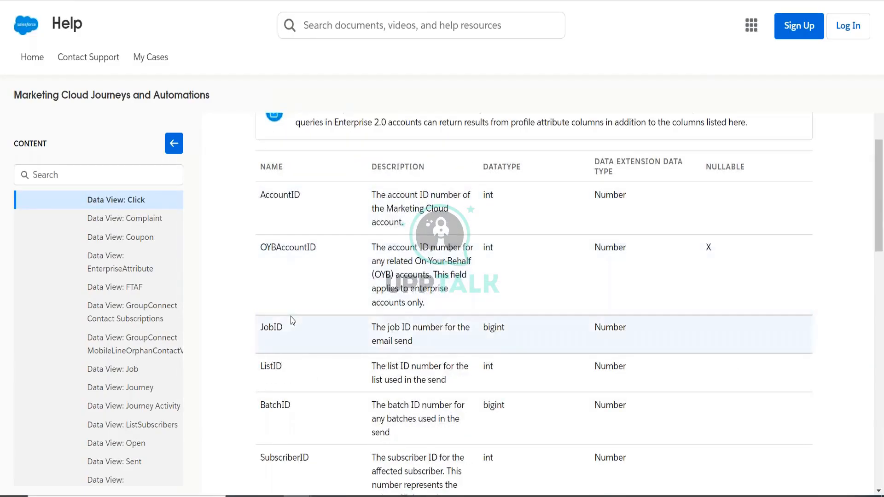
scroll(290, 322, down, 4)
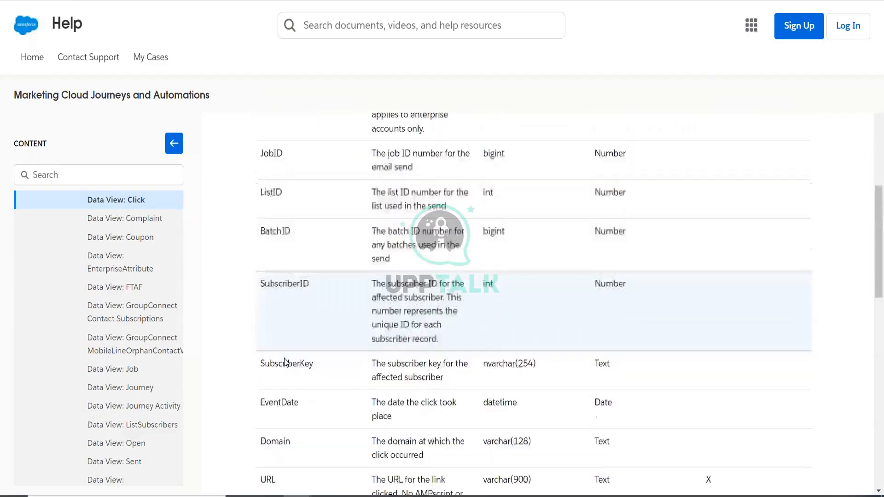
scroll(285, 350, down, 3)
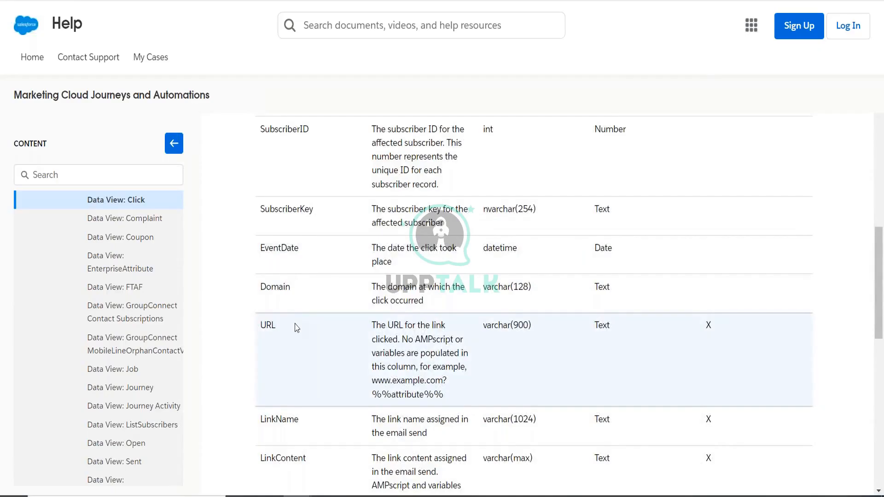
scroll(296, 327, down, 5)
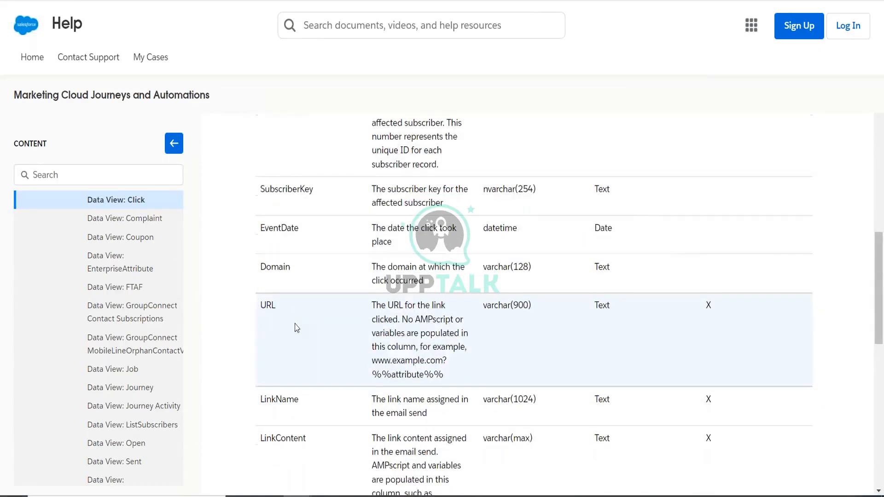
scroll(140, 312, down, 7)
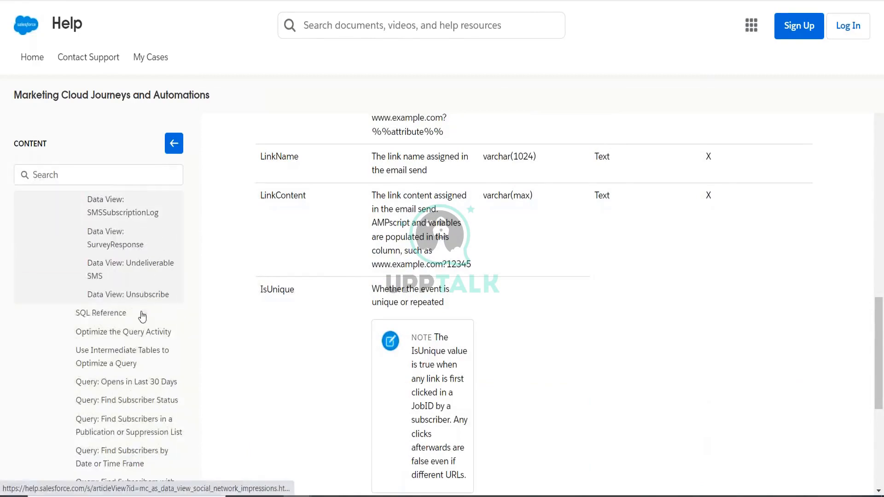
Step: Open the SQL Reference article, then the Query: Opens in Last 30 Days article, and examine its sample query syntax
click(113, 316)
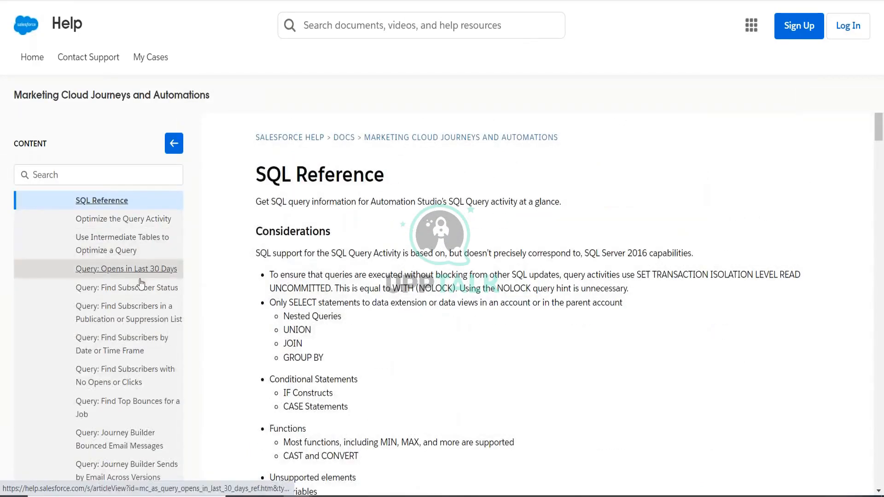
click(140, 276)
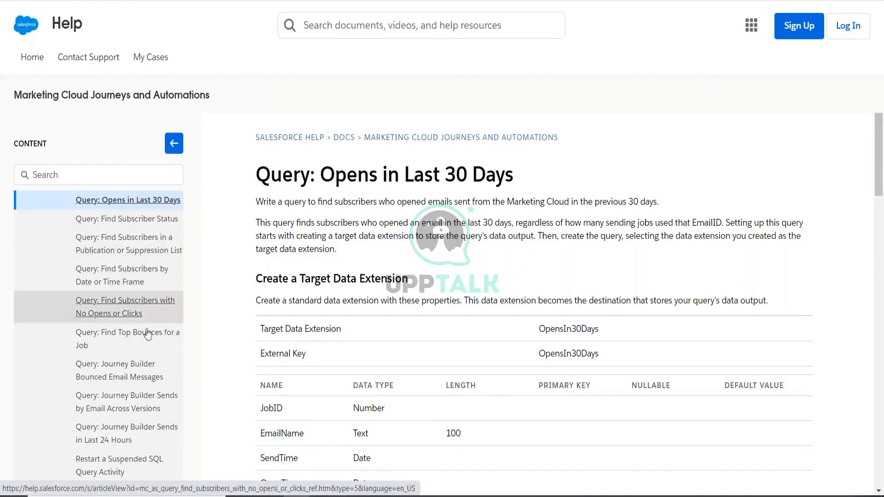
scroll(429, 272, down, 4)
scroll(428, 272, up, 4)
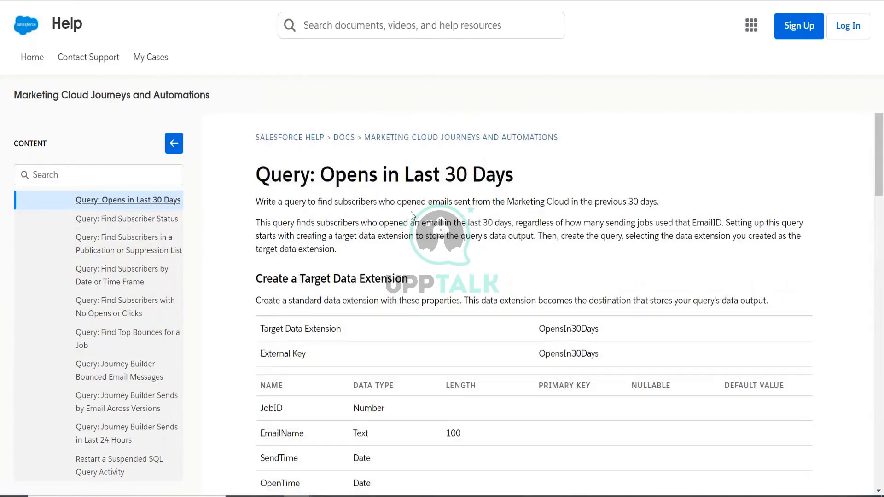
scroll(411, 317, down, 10)
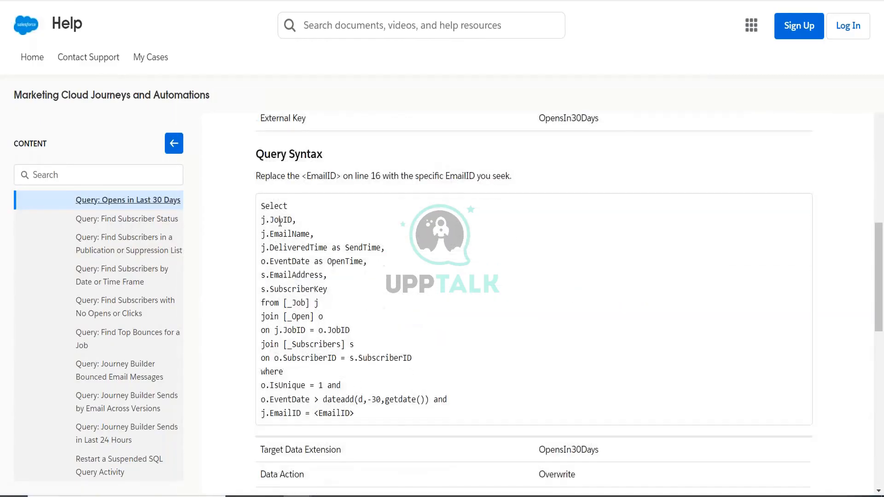
drag(263, 206, 353, 412)
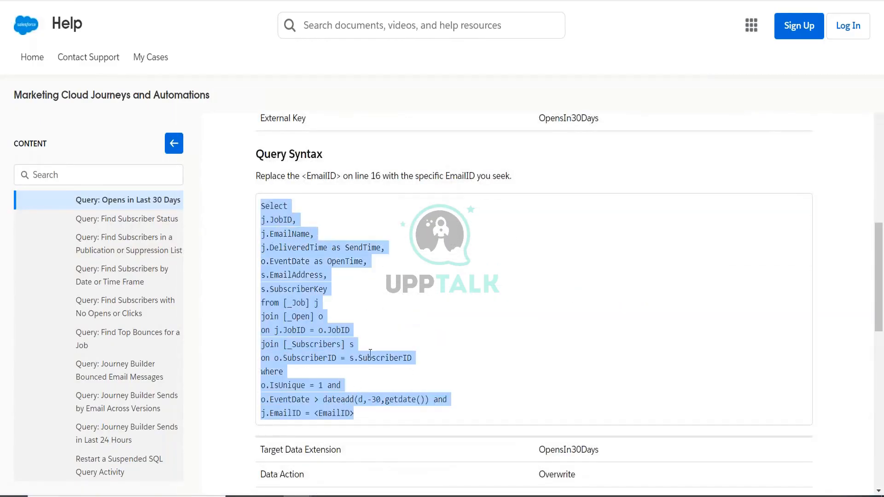
Step: Review the Create a Target Data Extension section and the field definitions listed for OpensIn30Days
scroll(370, 353, up, 9)
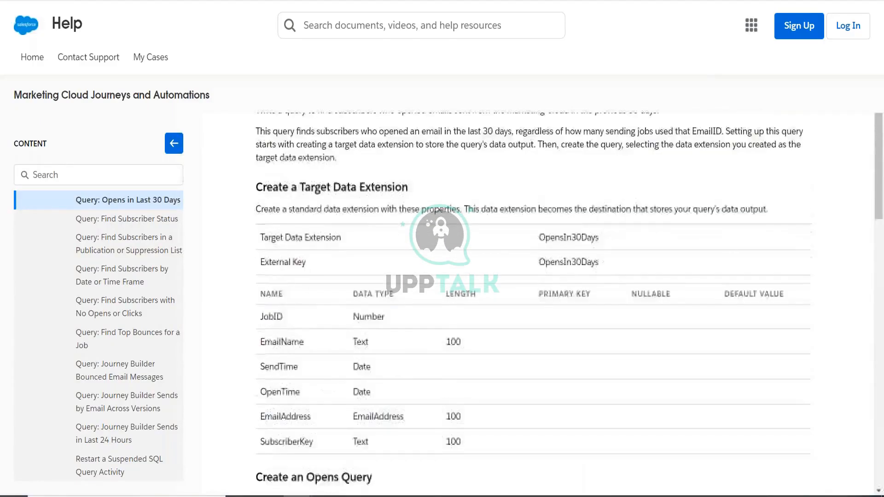
drag(297, 212, 414, 220)
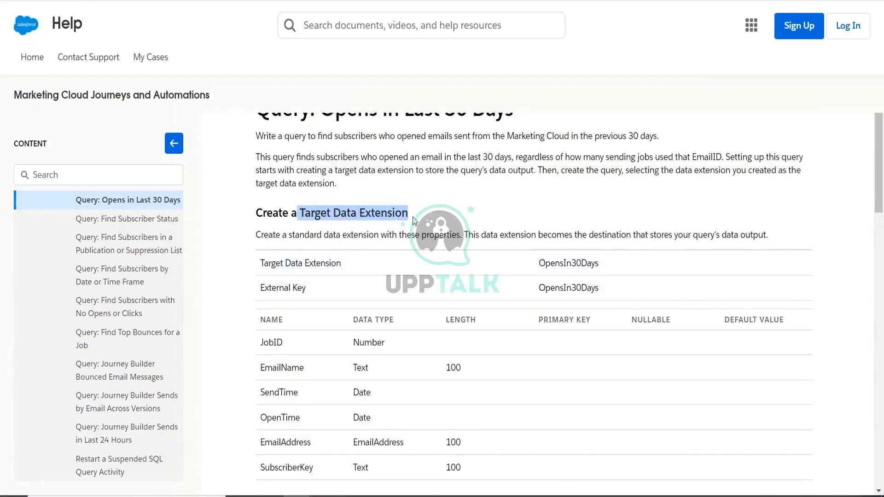
scroll(371, 315, down, 5)
scroll(427, 202, up, 3)
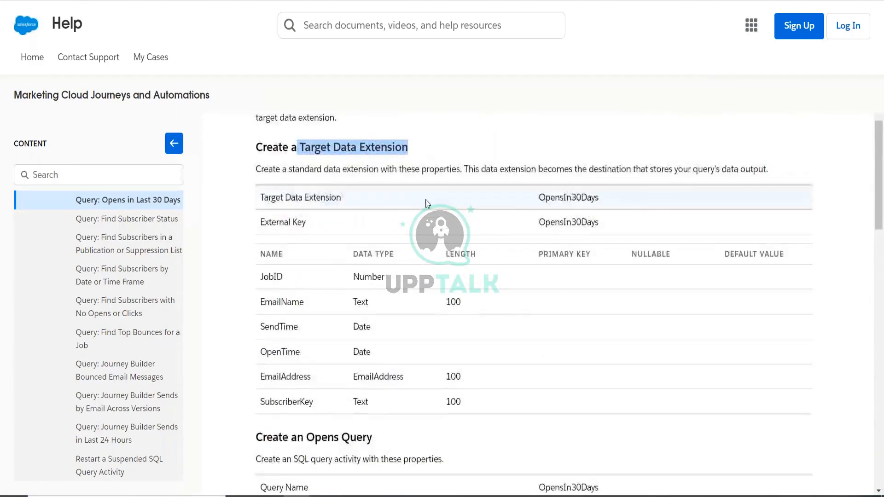
scroll(428, 202, up, 3)
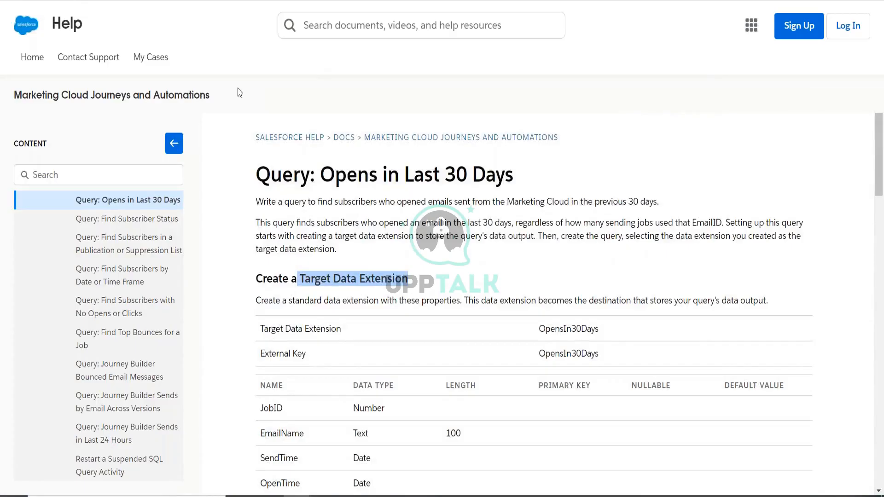
scroll(380, 255, down, 4)
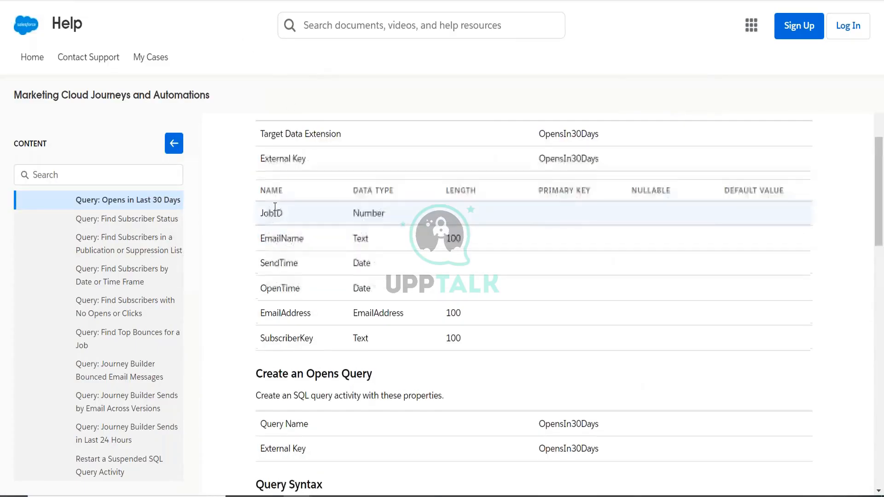
scroll(275, 207, up, 1)
Step: Examine the full sample query, the instruction to replace the <EmailID> placeholder, and the article's Last 30 Days title
scroll(367, 352, down, 7)
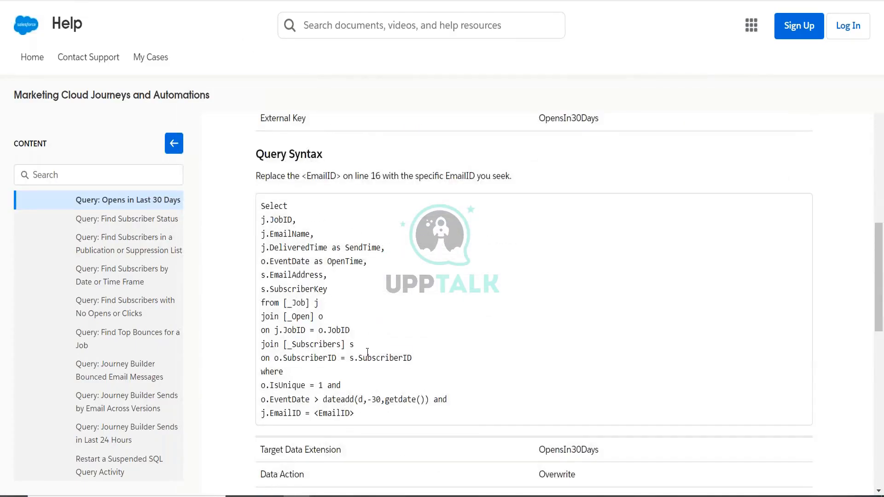
drag(357, 413, 254, 210)
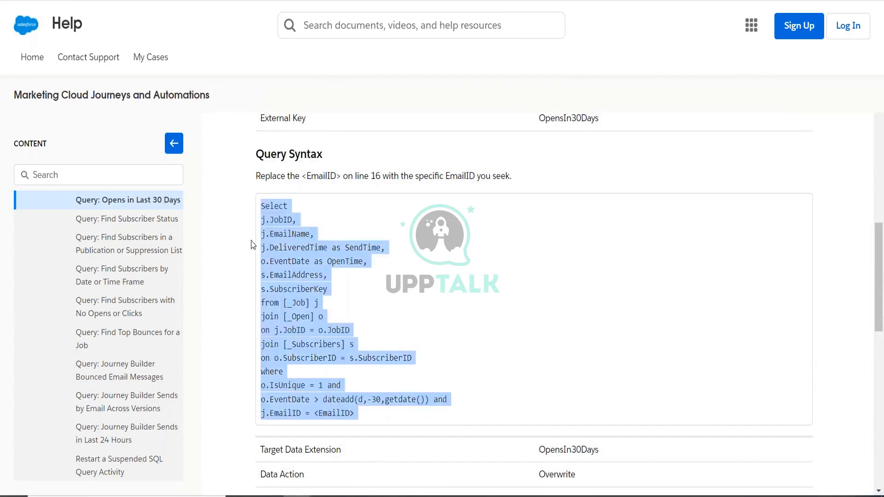
click(295, 251)
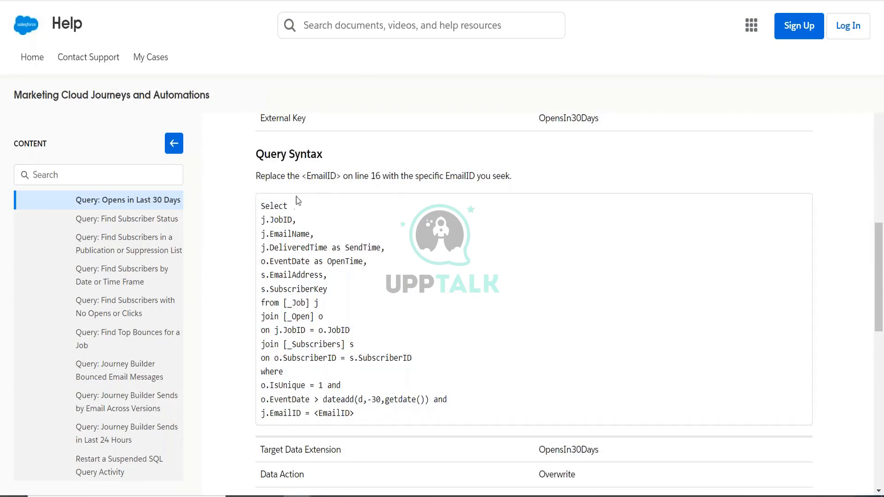
drag(302, 179, 474, 176)
drag(358, 413, 314, 413)
scroll(383, 225, up, 15)
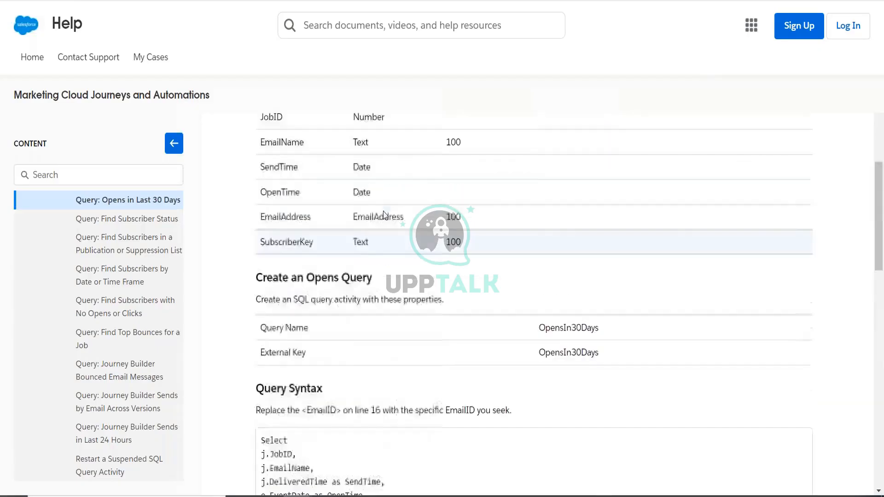
drag(413, 174, 495, 168)
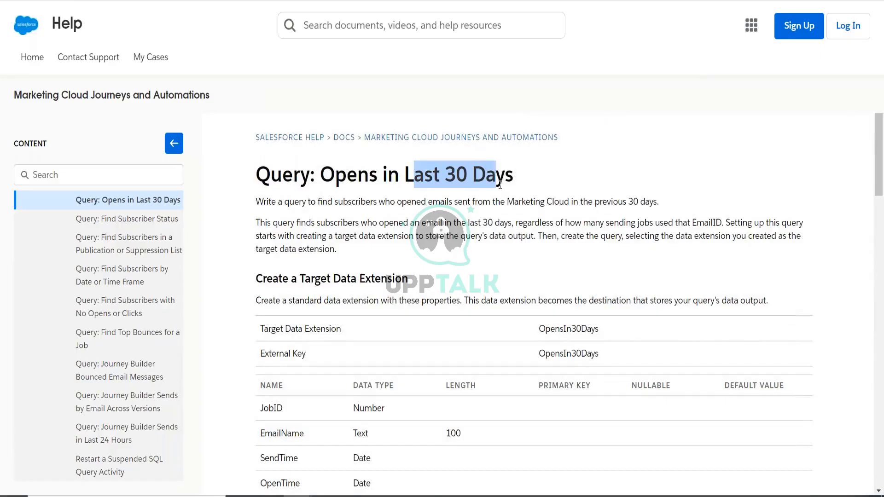
Step: Compare the sample query's EmailID condition with the Last 30 Days wording in the article title
scroll(424, 297, down, 7)
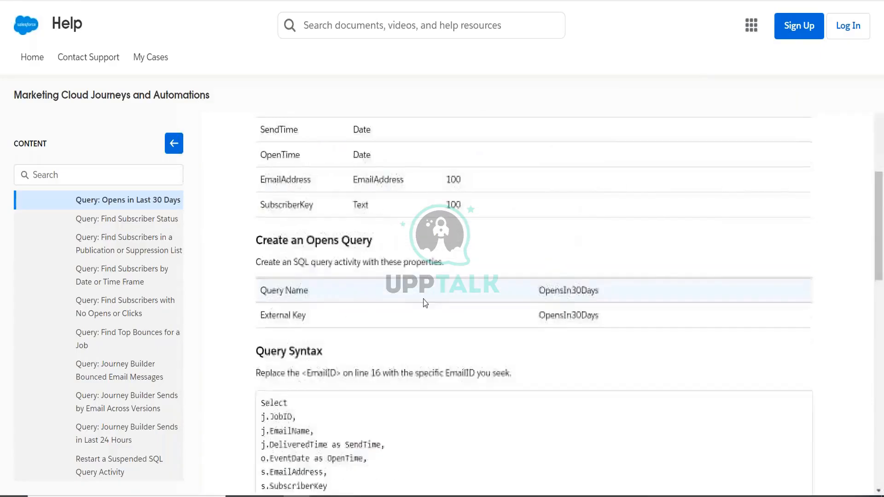
scroll(425, 303, down, 7)
drag(315, 282, 360, 283)
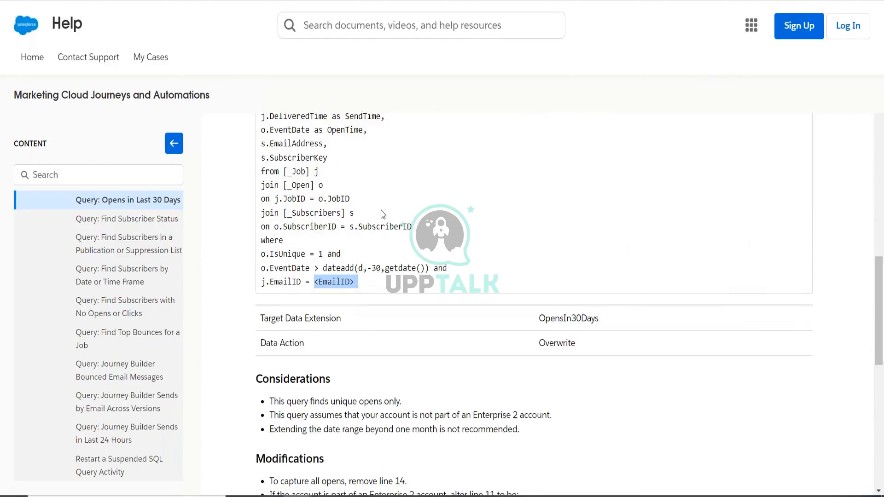
scroll(382, 214, up, 1)
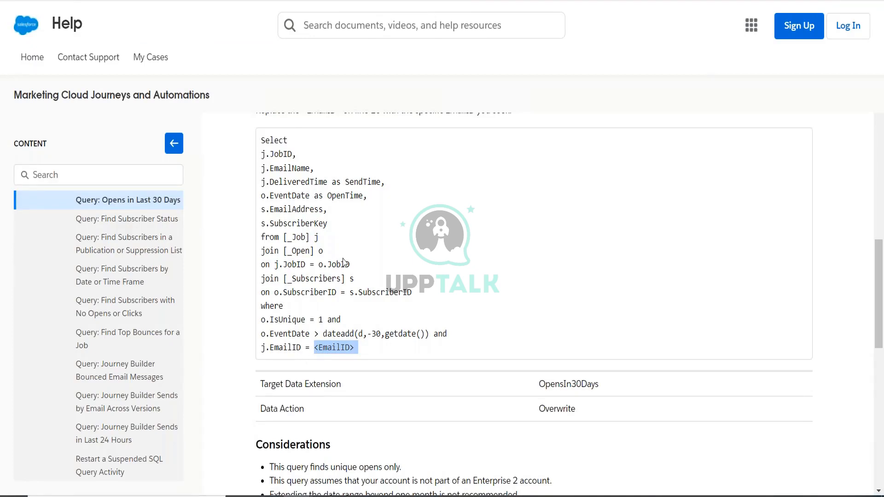
scroll(333, 344, up, 10)
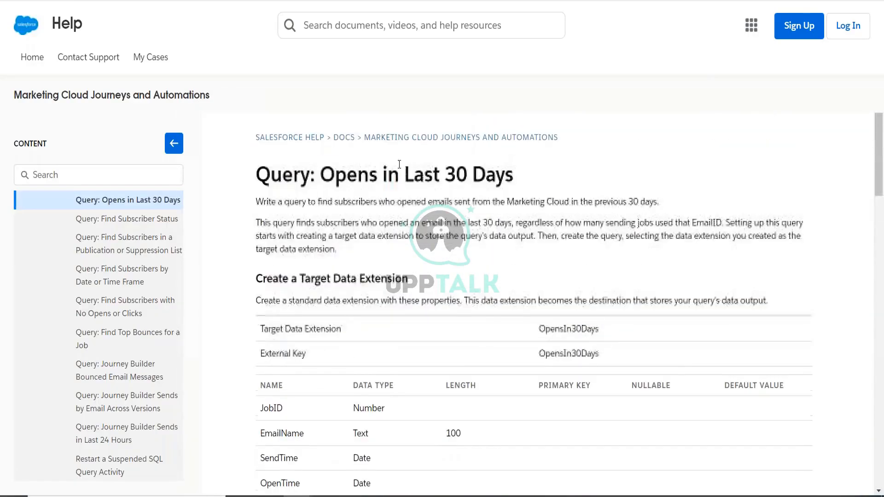
drag(405, 174, 514, 175)
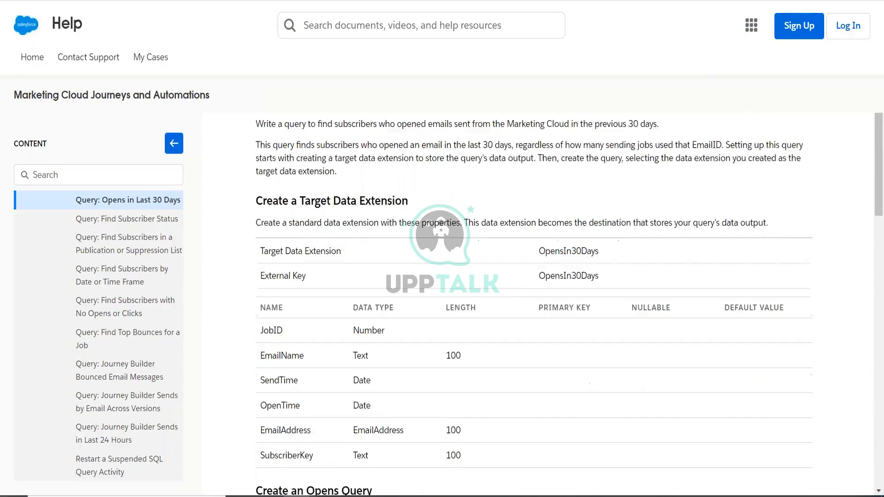
scroll(266, 238, down, 8)
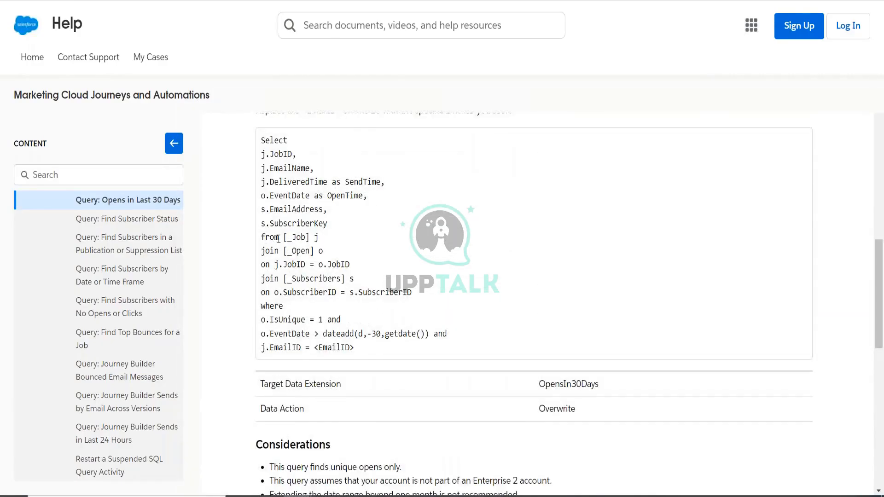
Step: Look up the _Job source used in the sample query by opening the Data View: Job help article and examining its view name
drag(285, 237, 311, 239)
scroll(133, 312, up, 6)
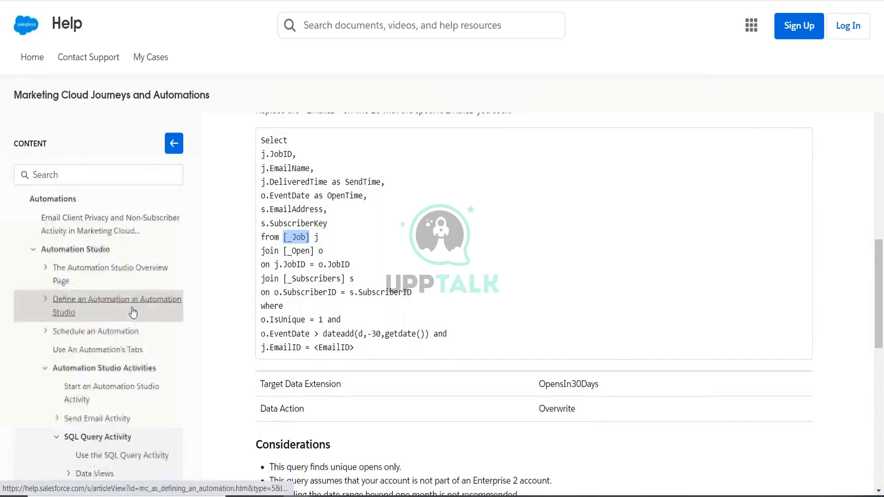
scroll(133, 313, down, 3)
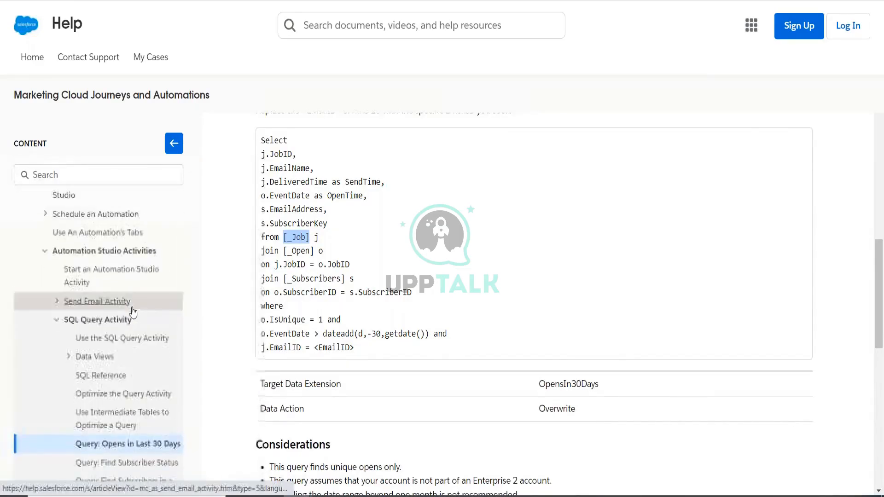
click(68, 357)
scroll(117, 368, down, 2)
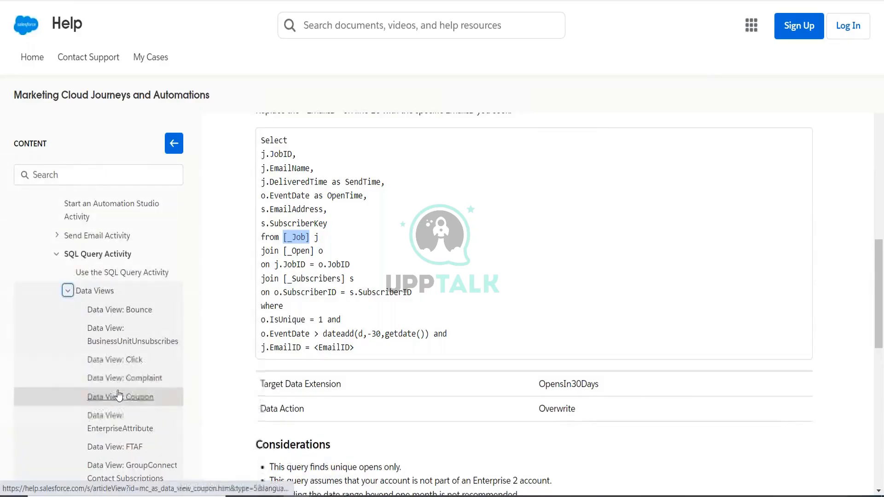
scroll(119, 394, down, 3)
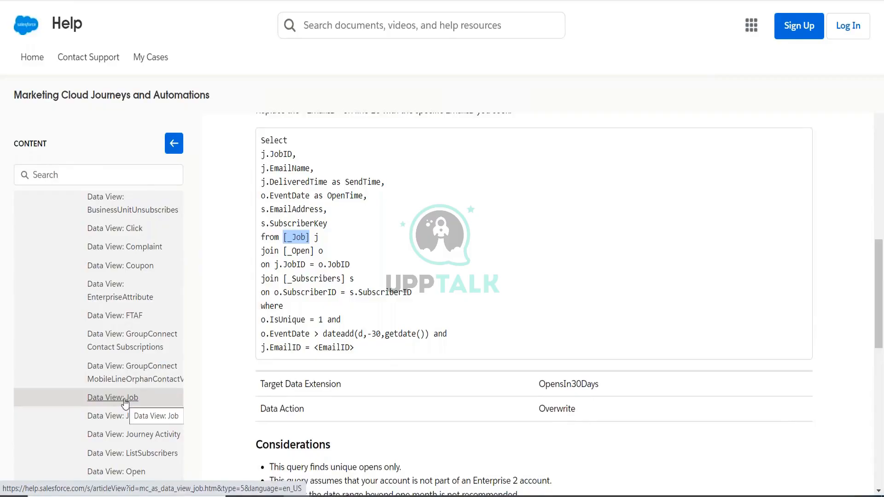
click(125, 402)
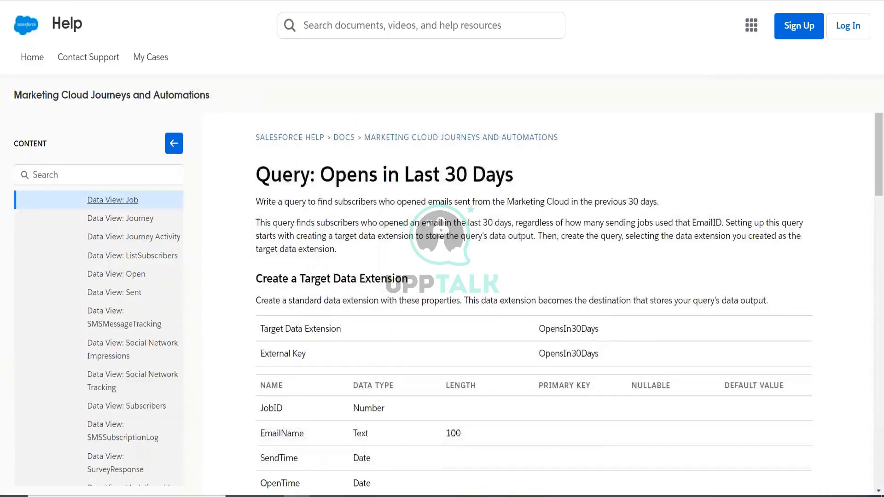
drag(468, 224, 485, 226)
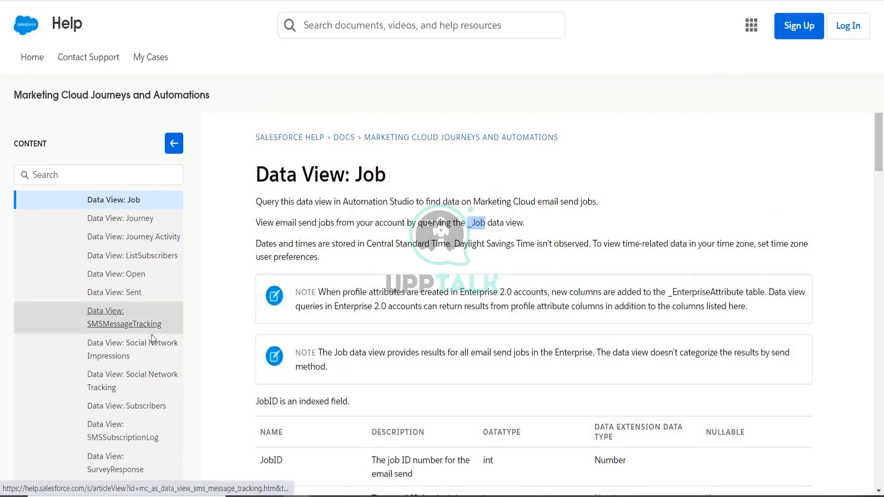
Step: Return to the Query: Opens in Last 30 Days article and examine the _Open and _Subscribers data views joined in the query
scroll(153, 339, down, 5)
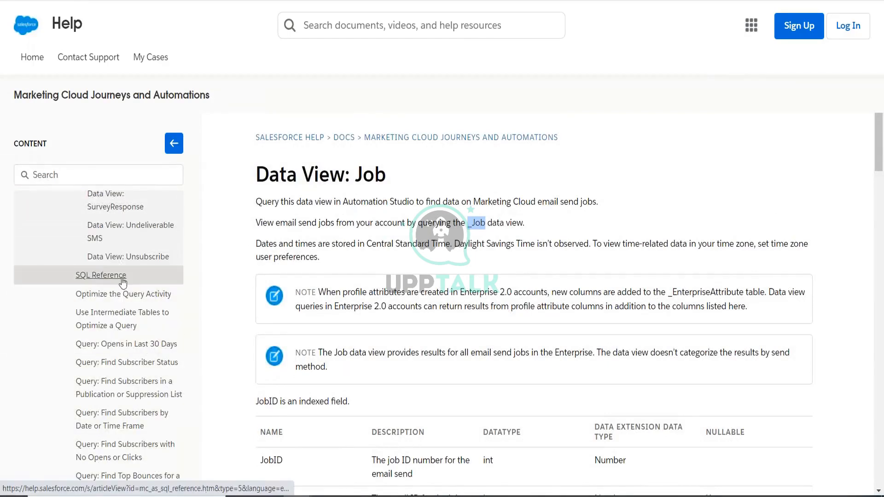
click(122, 276)
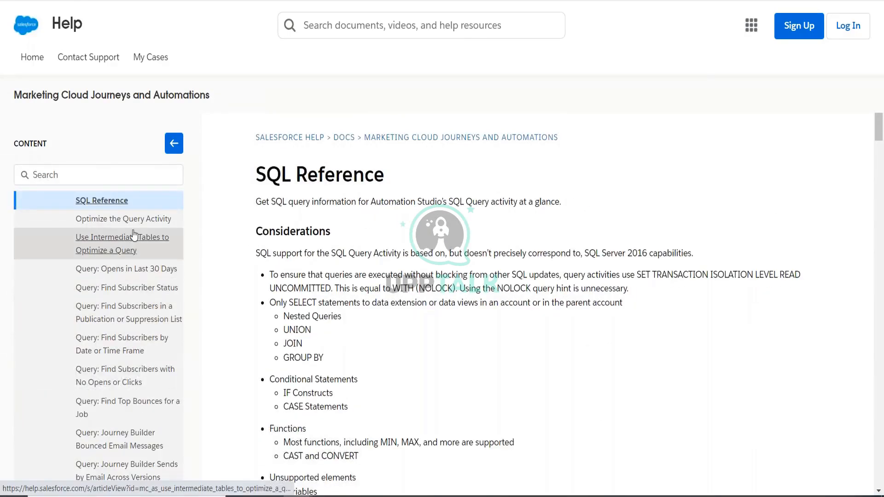
click(134, 268)
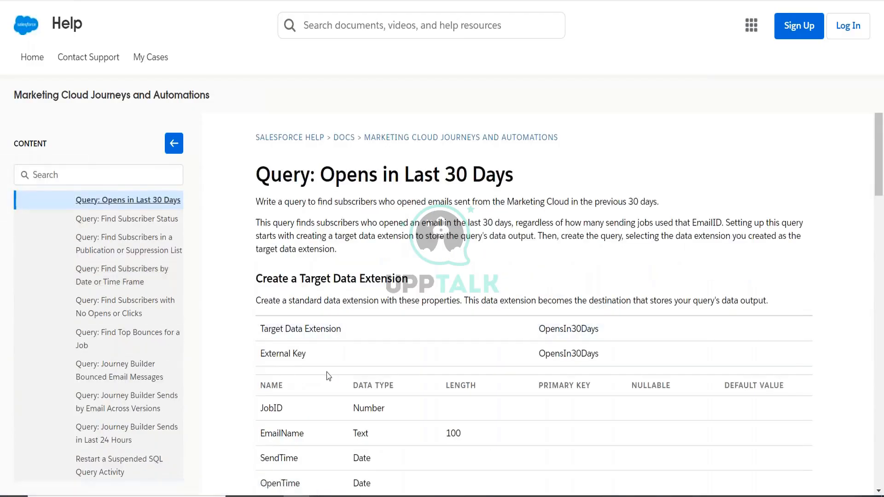
scroll(328, 376, down, 10)
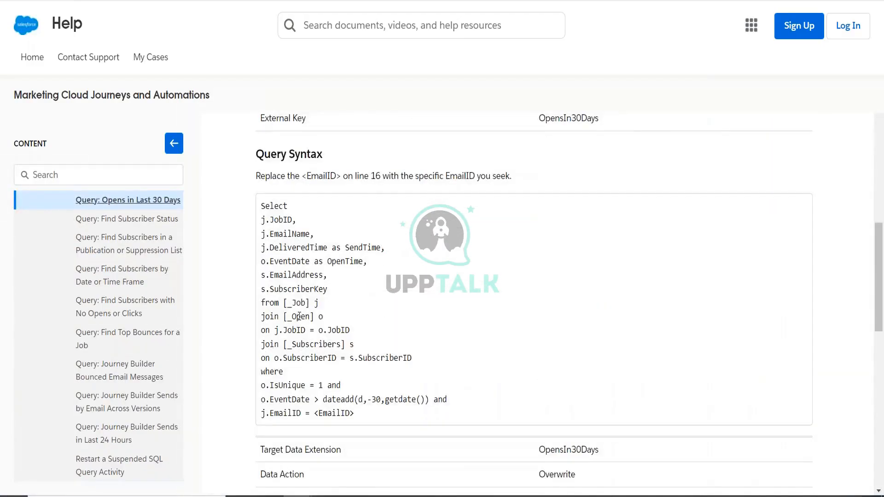
drag(296, 303, 309, 317)
drag(286, 347, 339, 345)
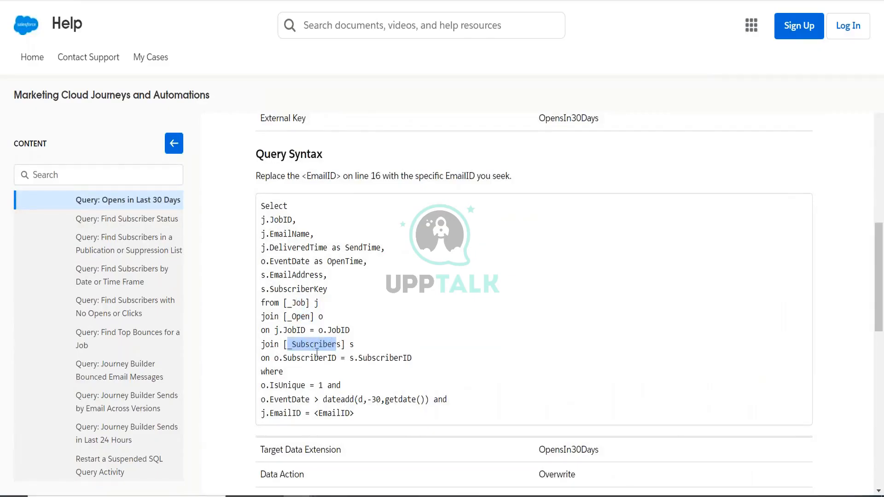
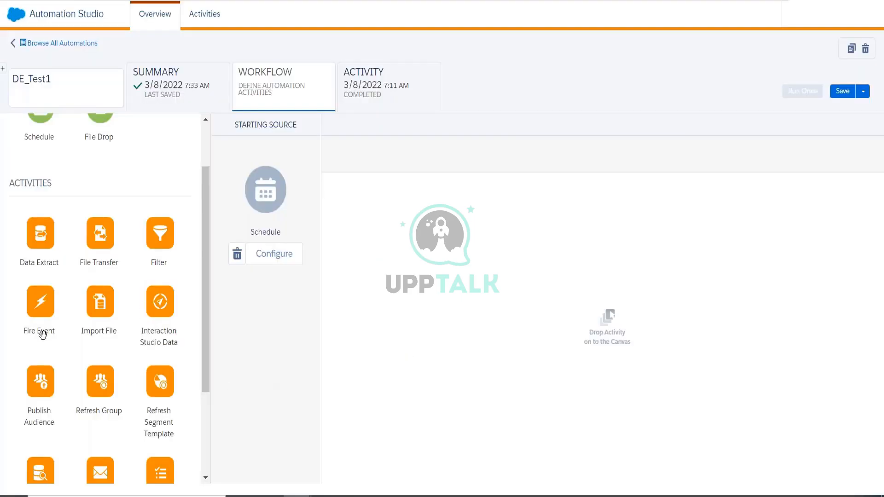
Step: Add a Filter activity as Step 1 of the DE_Test1 automation workflow
drag(155, 240, 329, 241)
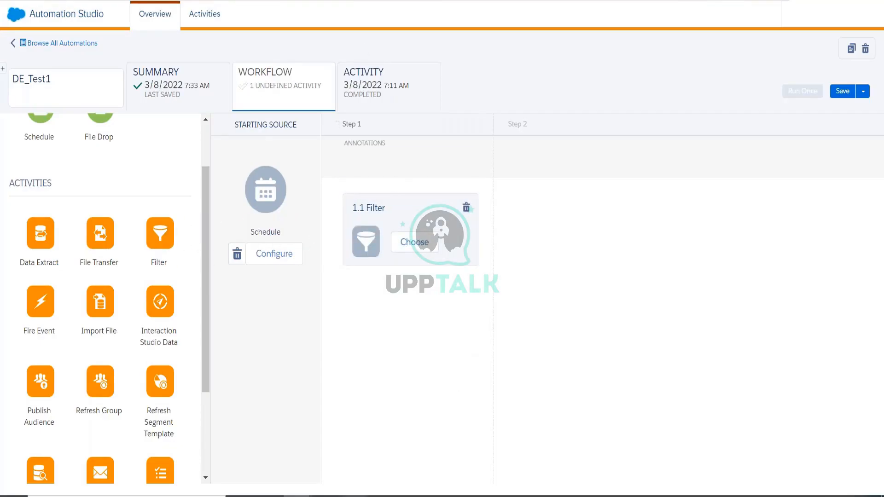
Step: Switch to the SFMC Training-TOC workbook in Excel and enter "Top Level BU" in cell I14 of Sheet6
mouse_move(384, 486)
click(441, 459)
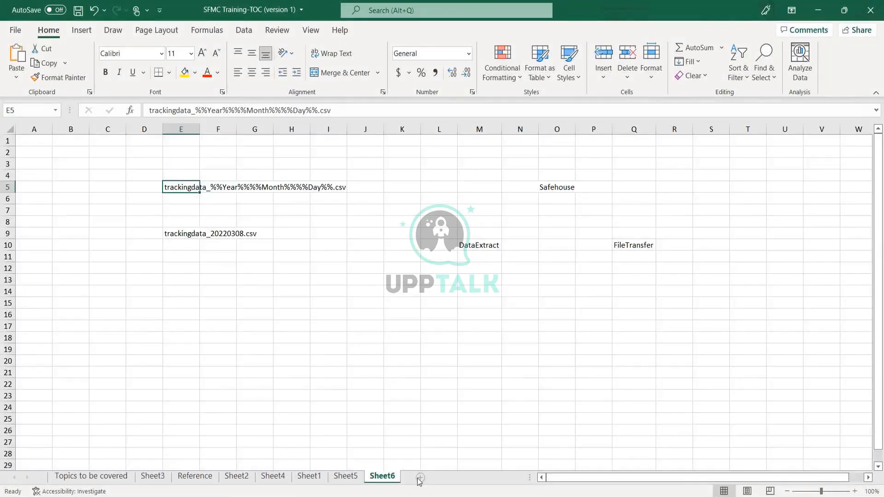
click(216, 268)
click(255, 360)
click(322, 292)
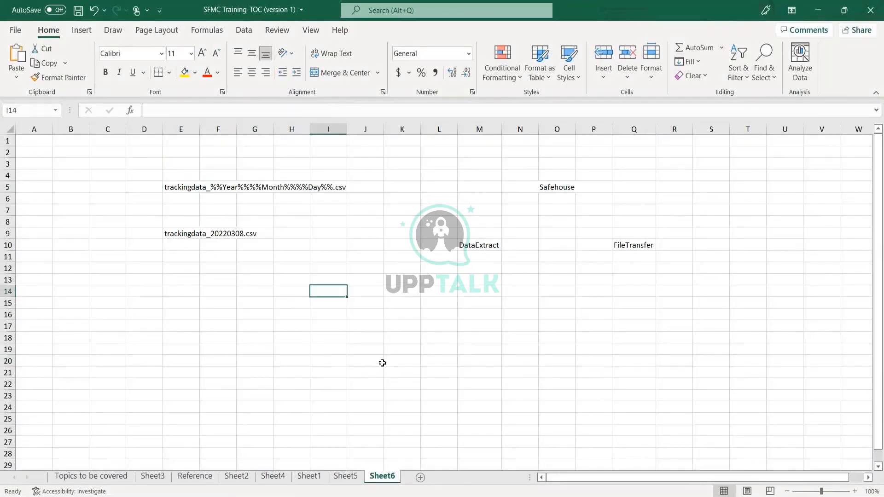
text(Top L)
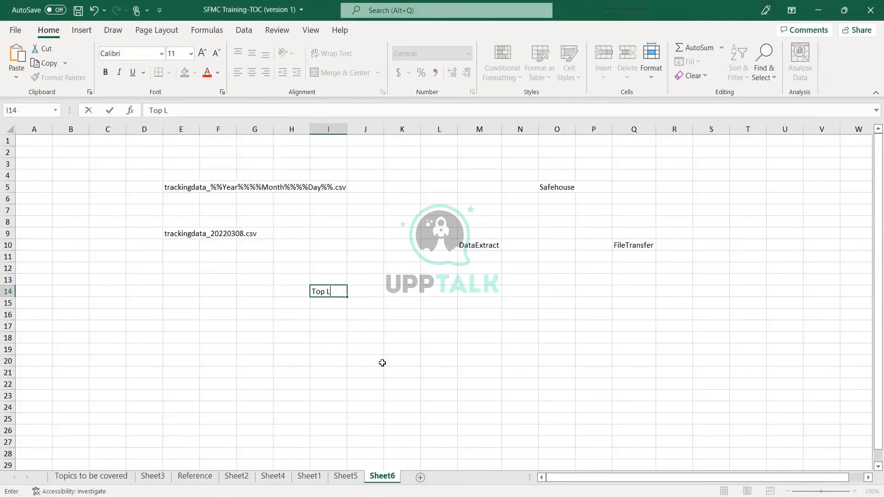
text(evel BU)
key(Return)
key(Return)
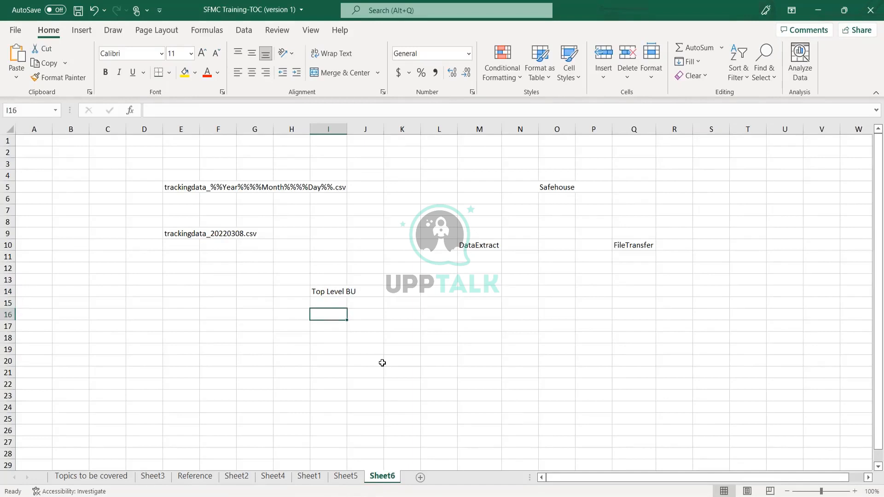
Step: List India, France and Germany in cells I16 to I18, beneath the Top Level BU heading
text(India)
key(Return)
text(F)
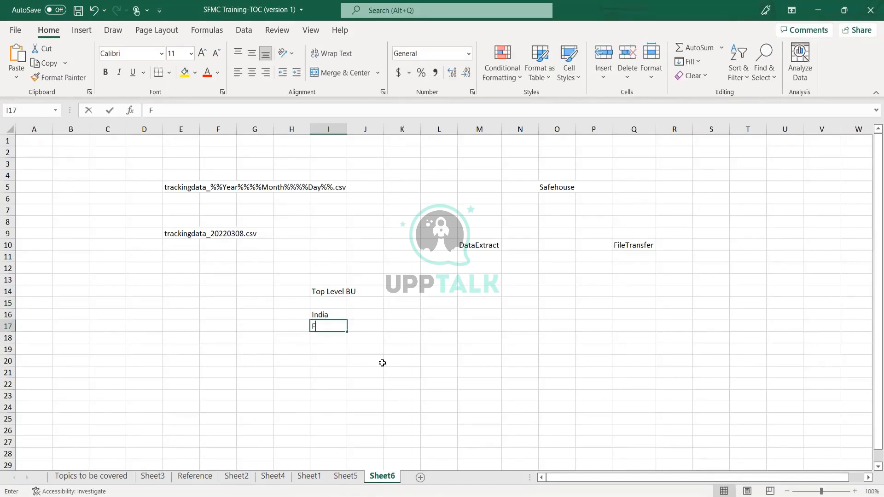
text(rance)
key(Return)
text(Germany)
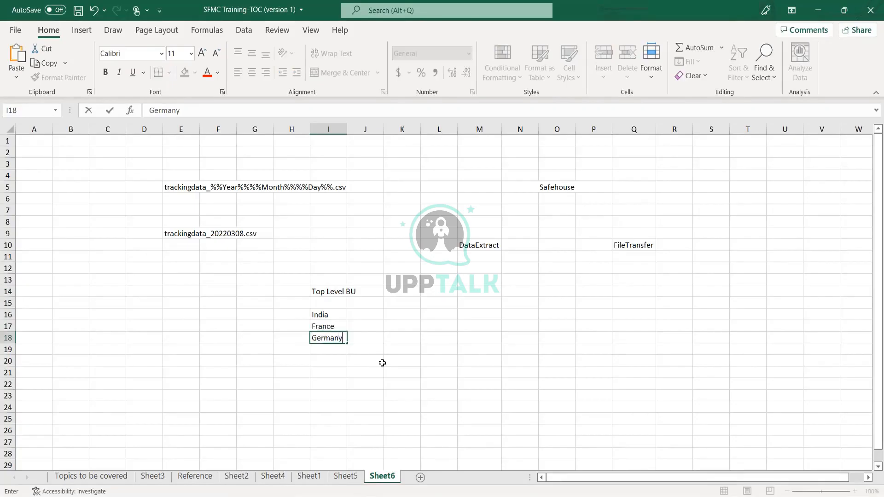
key(Return)
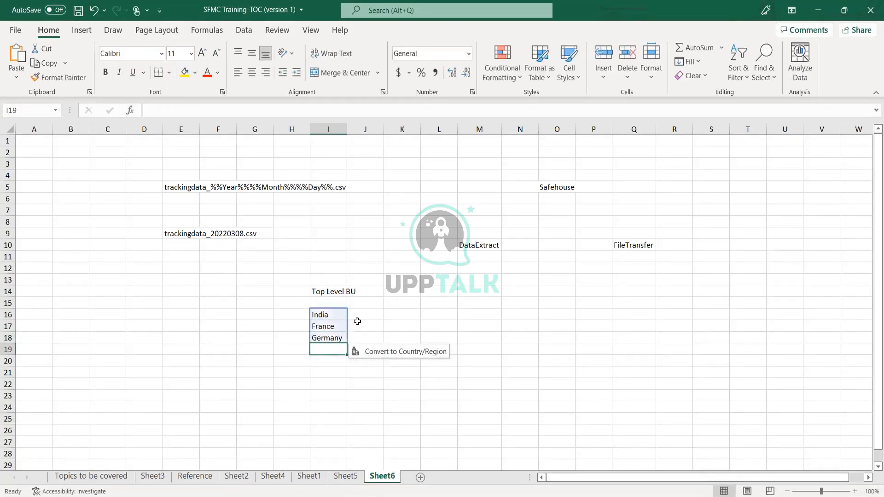
Step: Auto-fit the width of column I to the Top Level BU text
click(339, 291)
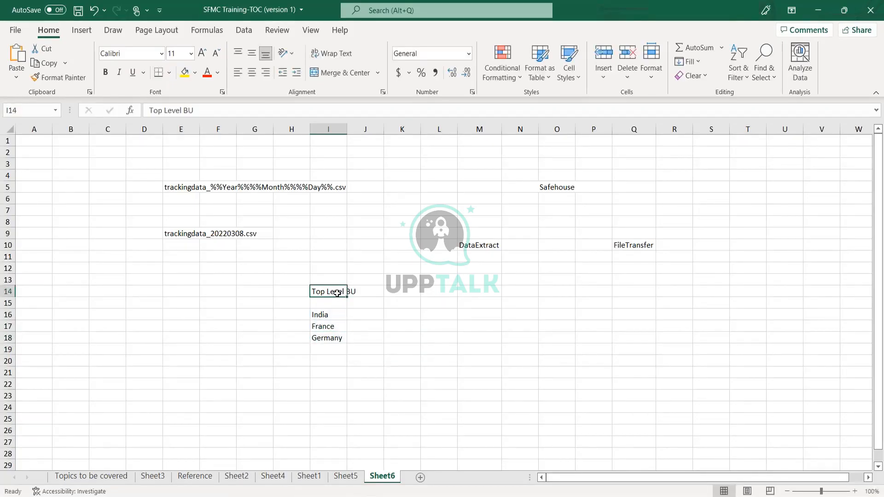
double_click(348, 134)
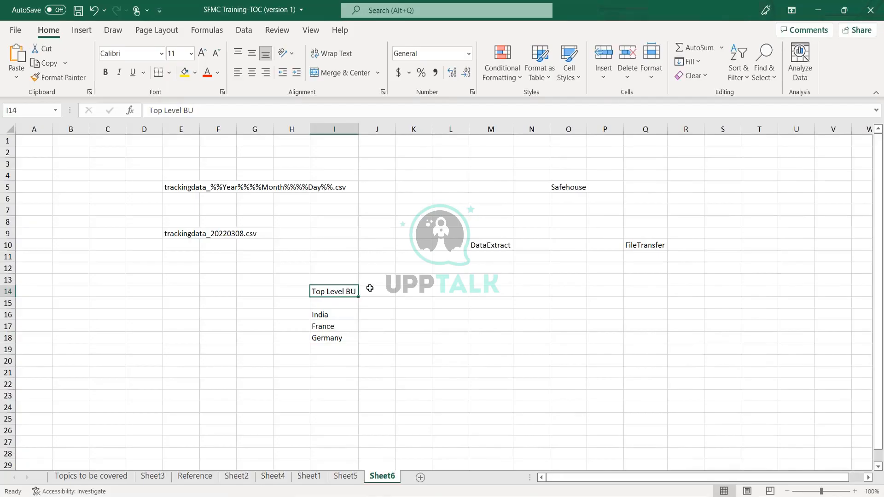
click(370, 290)
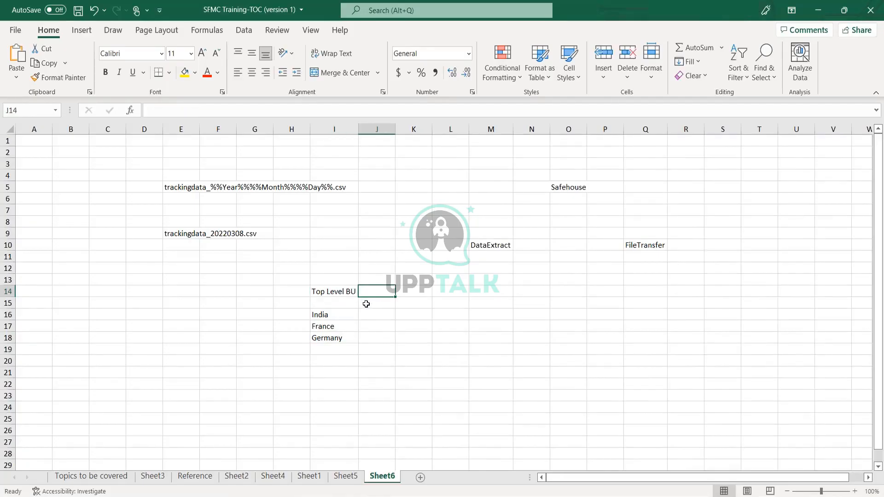
Step: Go through the Top Level BU heading and the India, France and Germany entries below it
click(350, 289)
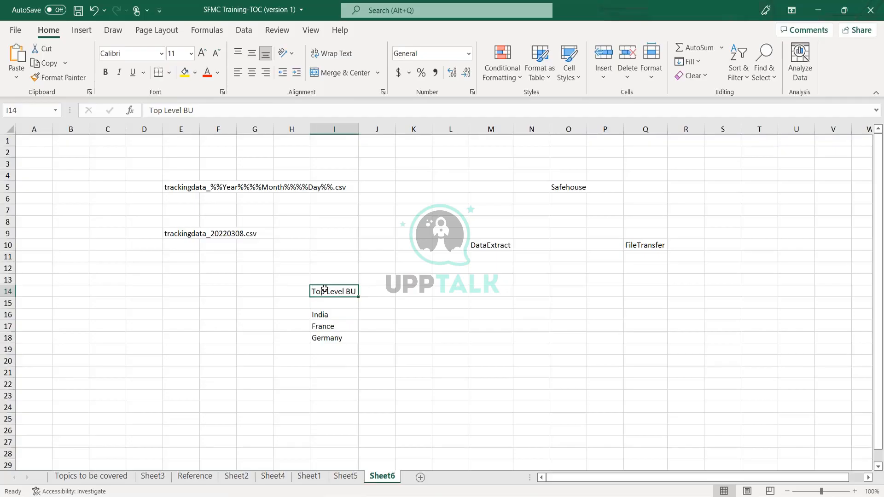
click(322, 315)
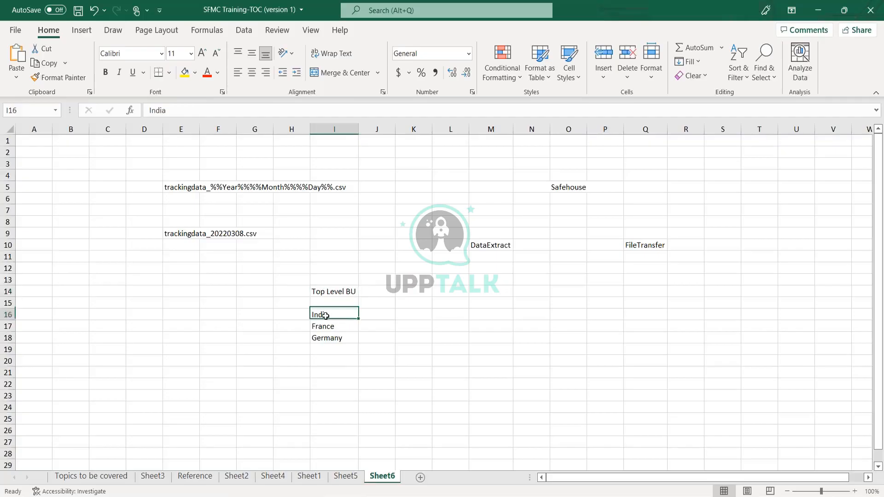
click(322, 327)
click(327, 338)
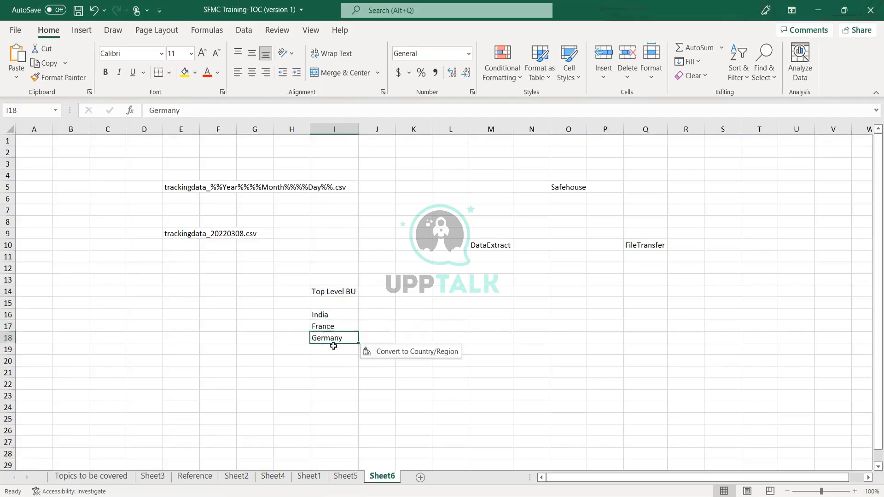
click(335, 315)
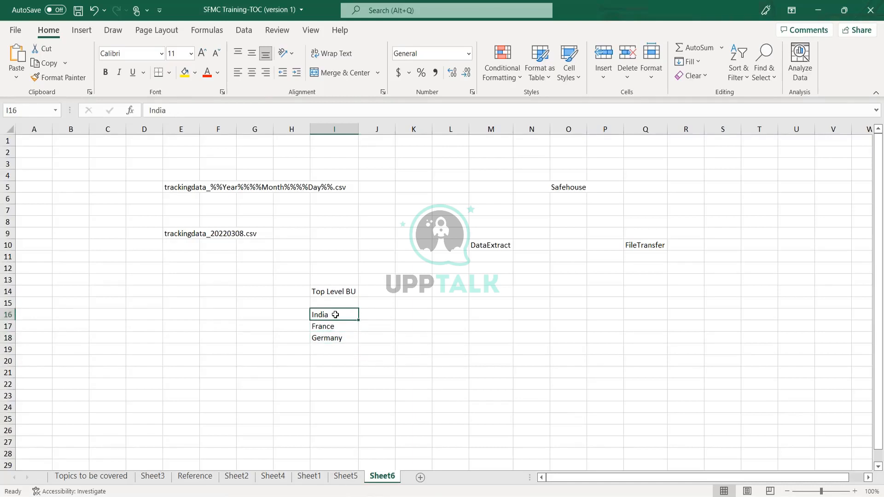
click(336, 326)
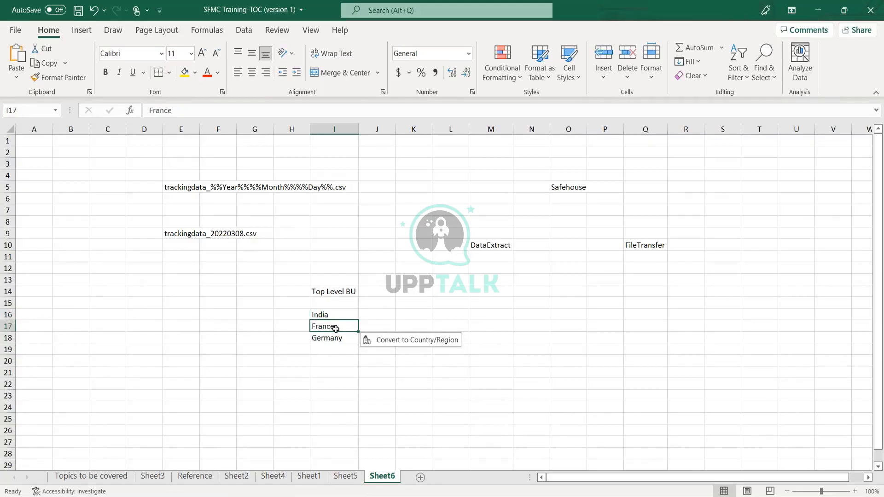
click(337, 338)
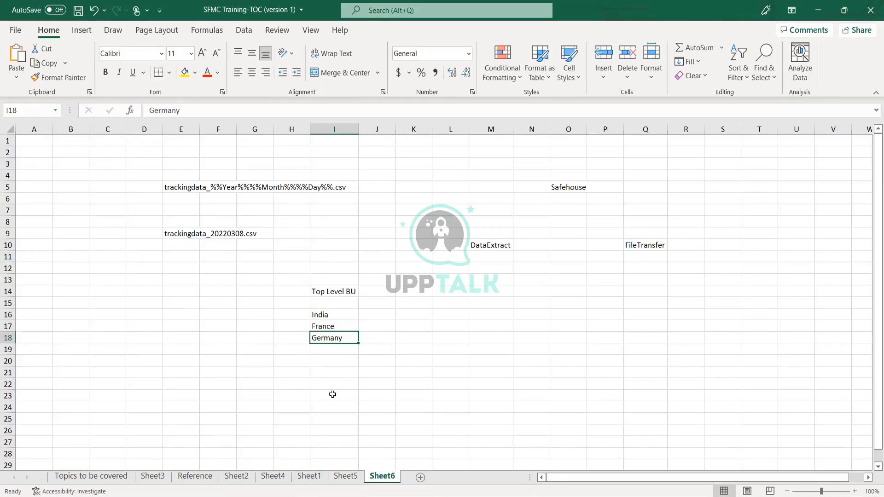
key(alt+Tab)
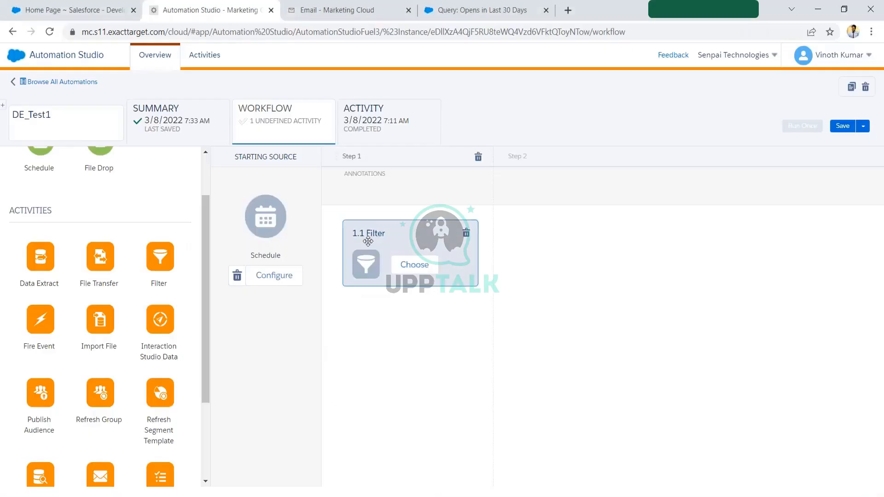
key(alt+Tab)
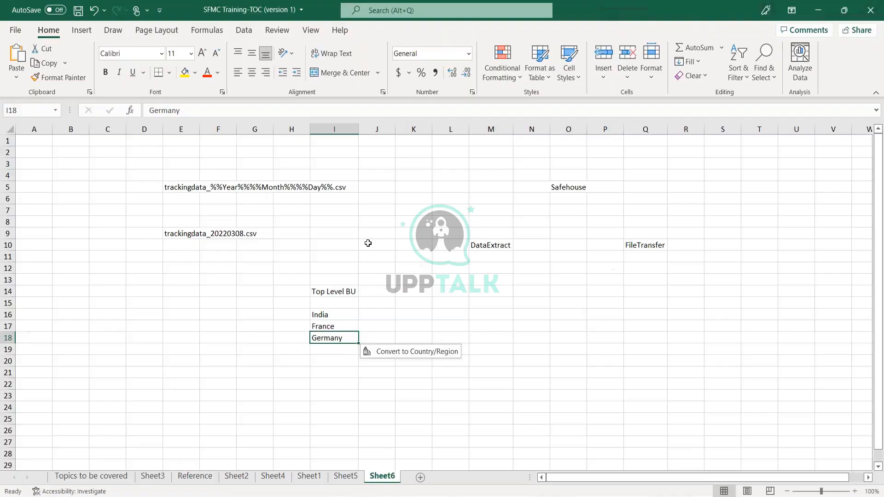
click(329, 393)
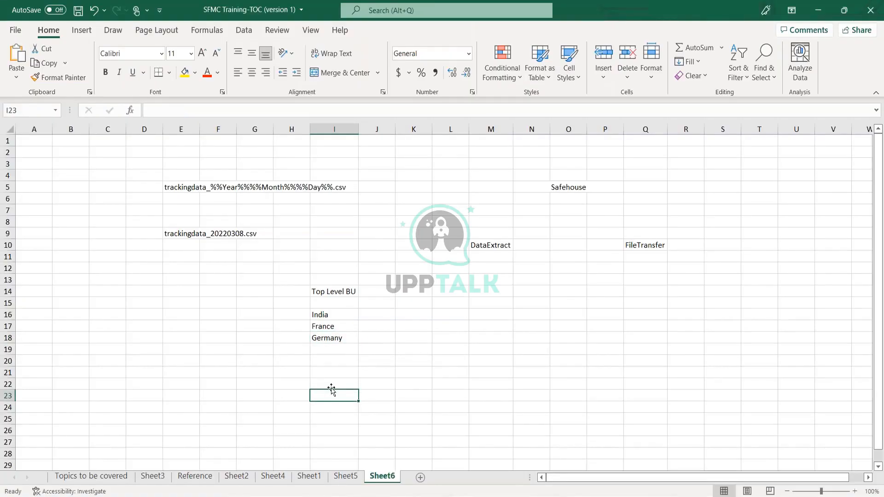
click(323, 317)
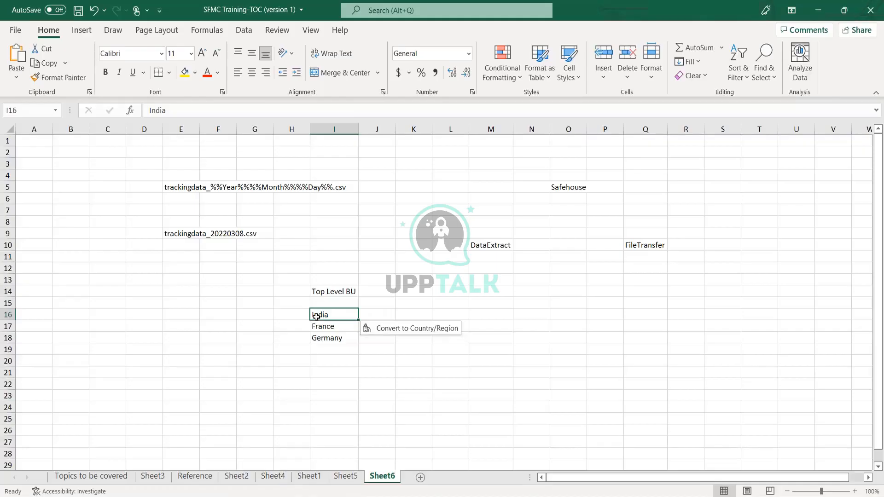
Step: Switch to Email Studio in the browser and open the Data Filters list for subscribers
key(alt+Tab)
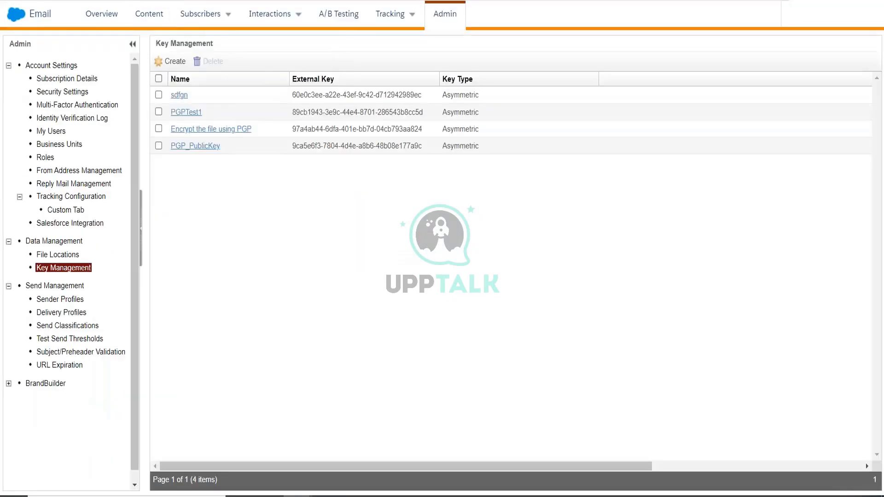
mouse_move(221, 28)
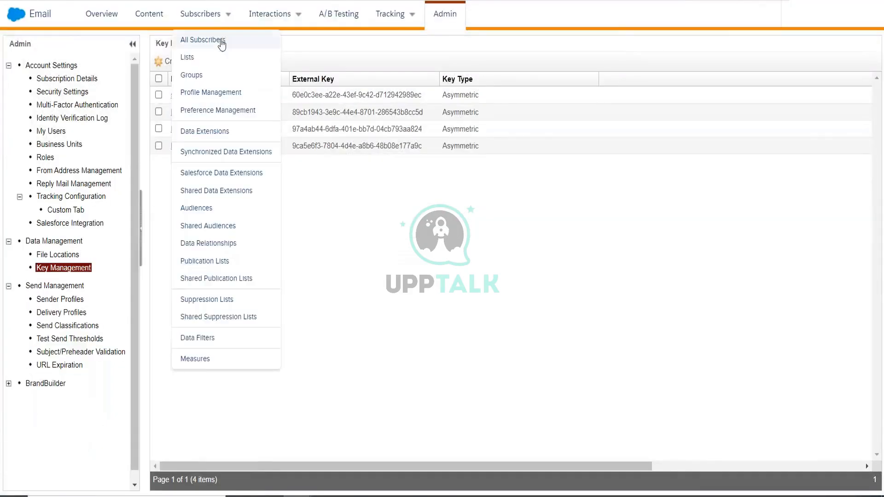
click(204, 340)
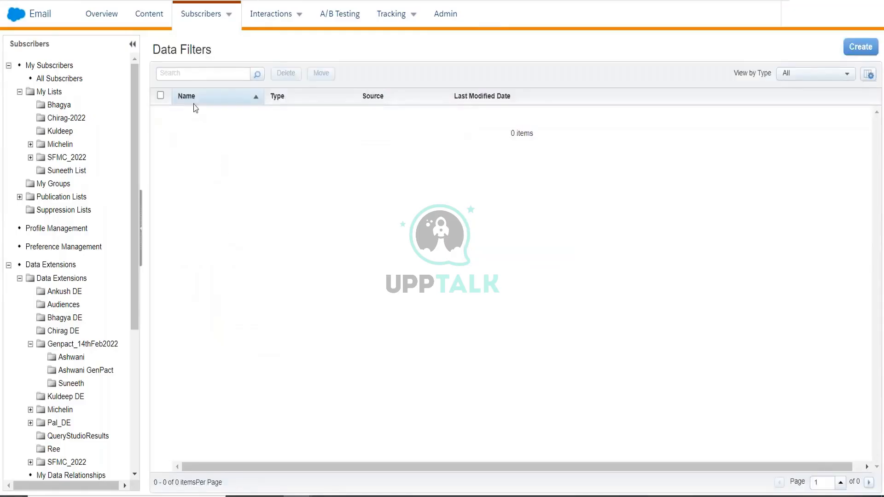
click(857, 56)
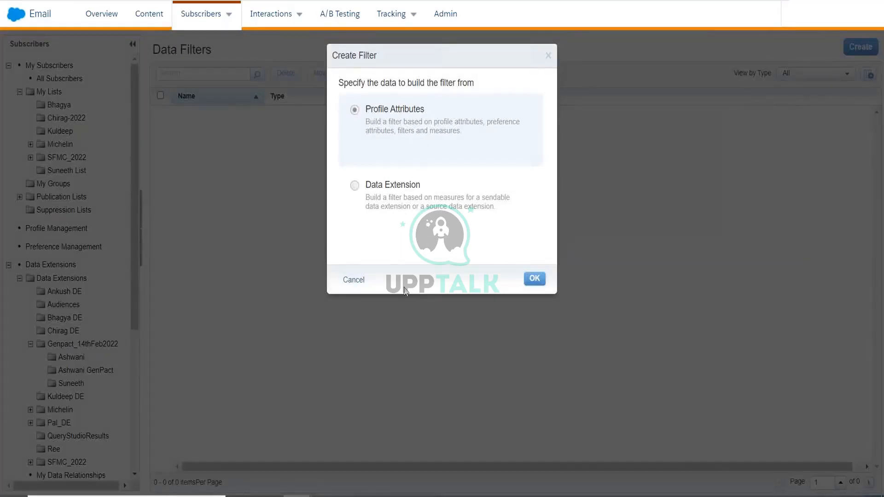
click(355, 280)
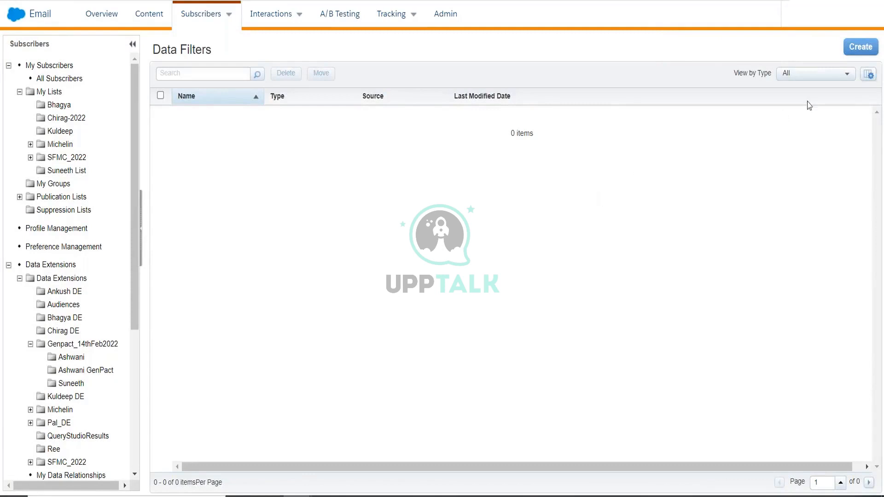
Step: Create a data extension filter using Genpact_14Feb2022 from the Genpact_14thFeb2022 folder as its source
click(870, 51)
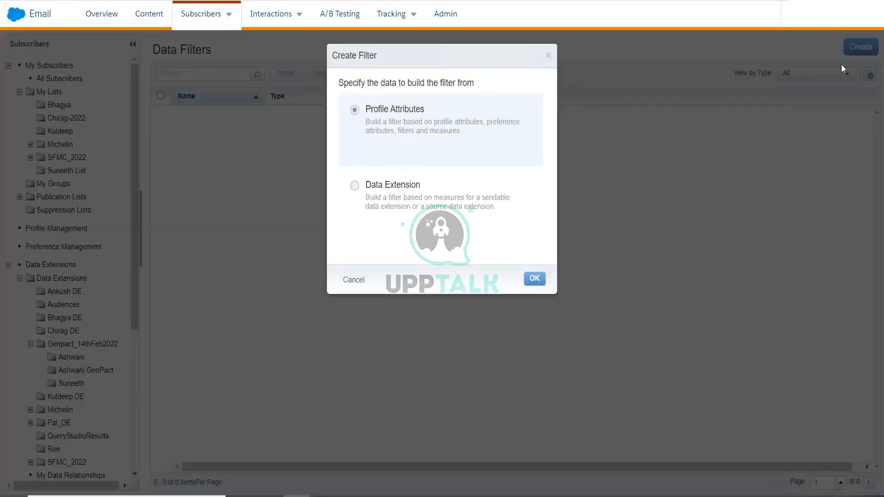
click(417, 193)
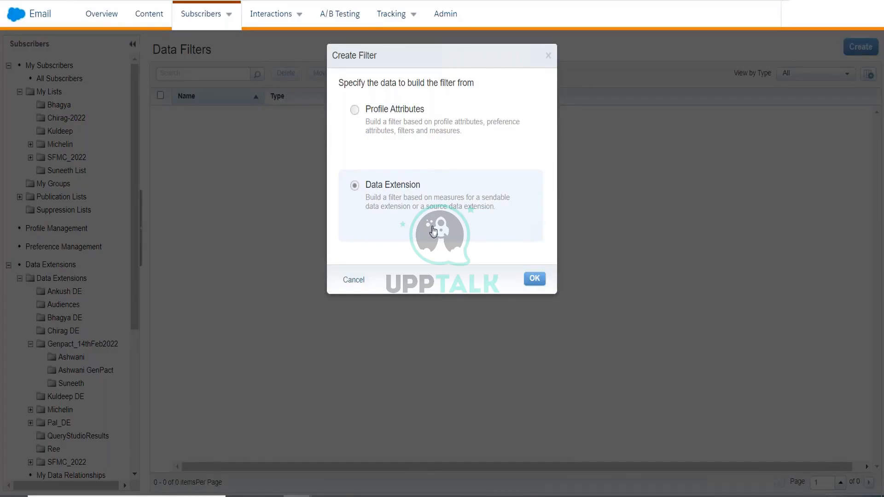
click(534, 279)
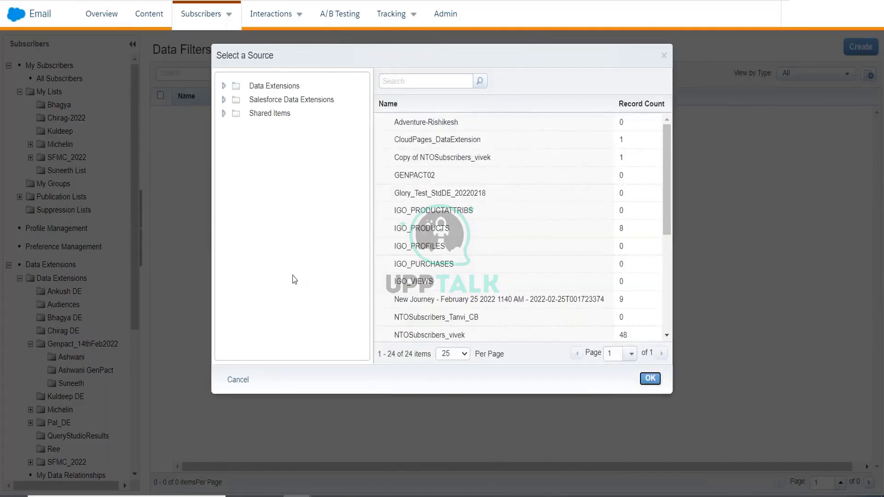
click(224, 85)
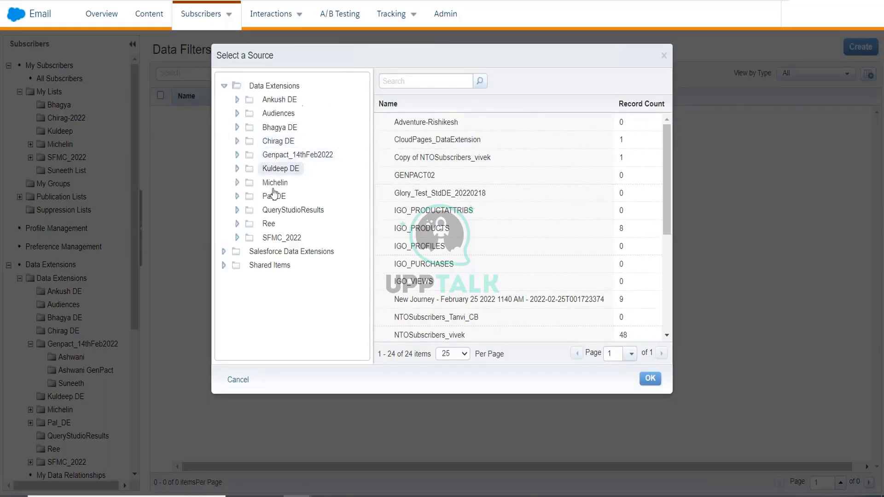
click(289, 155)
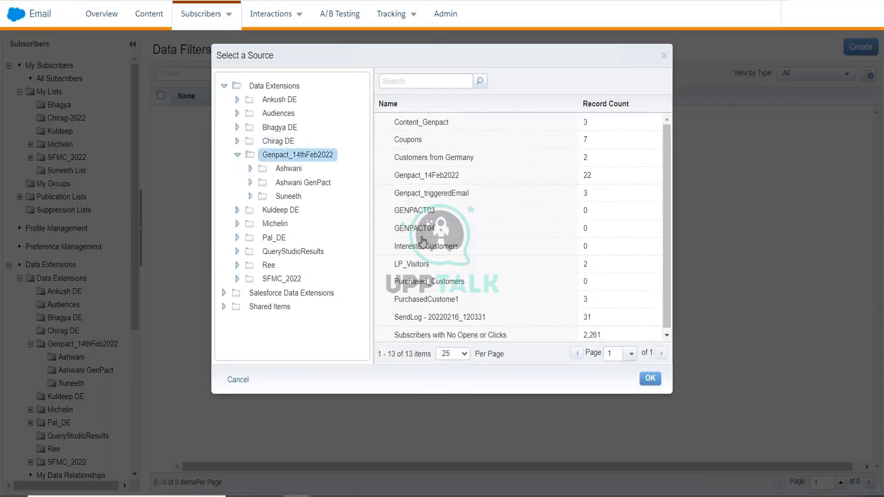
click(479, 181)
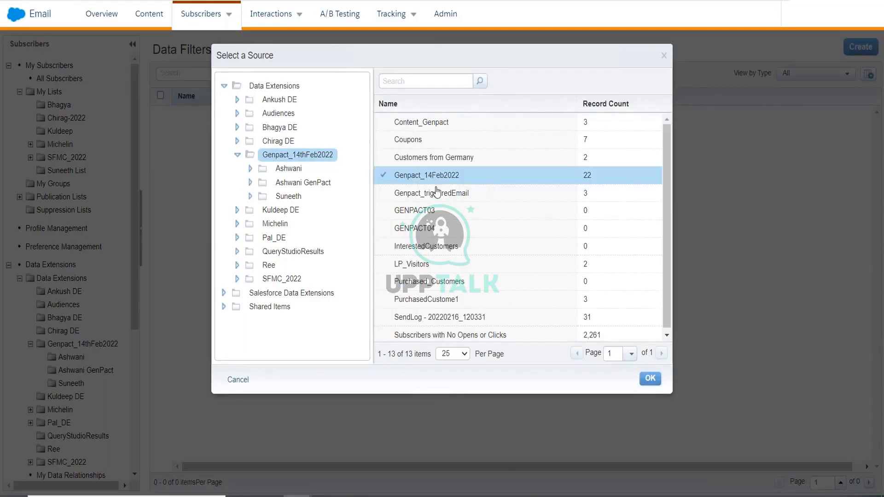
click(644, 377)
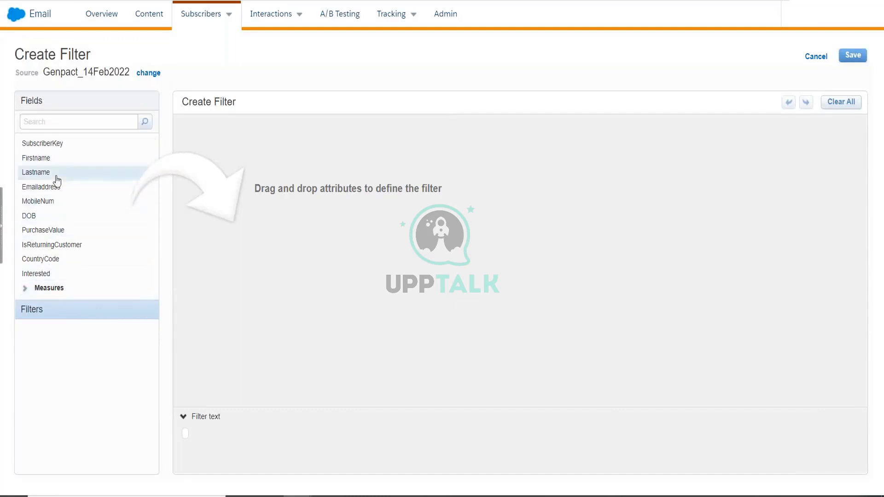
Step: Add the filter condition CountryCode is equal to IN
drag(55, 259, 228, 200)
click(377, 142)
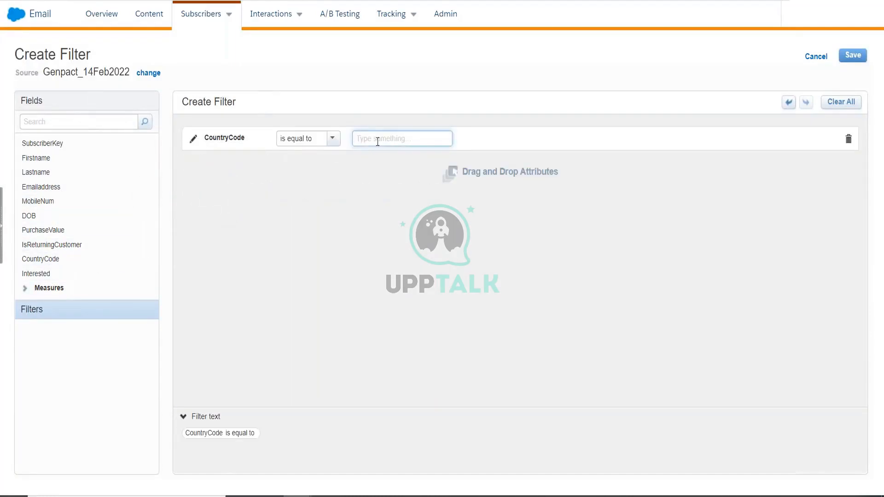
text(IN)
Step: Save the filter as IN_Filter in the Data Filters folder
click(853, 55)
click(458, 84)
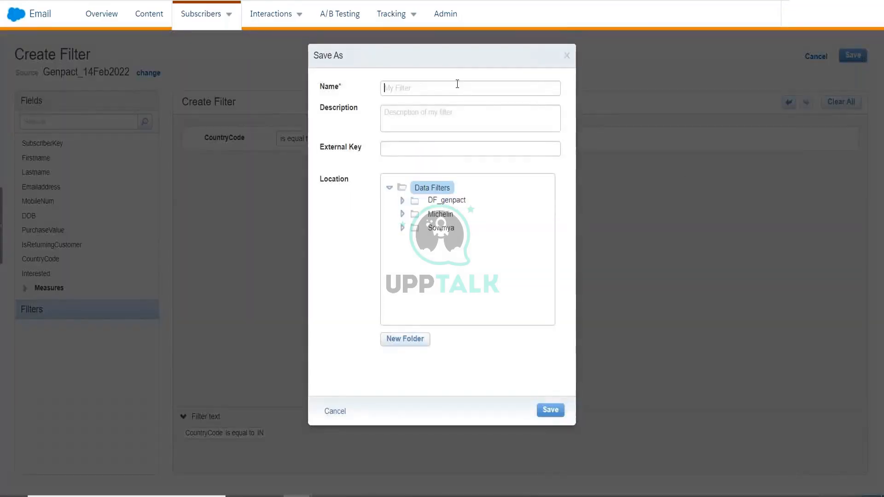
text(IN)
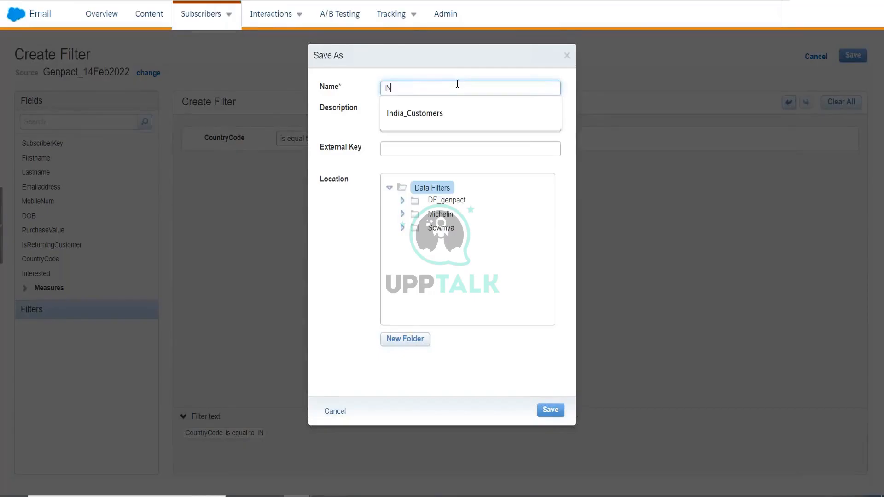
text(_Filter)
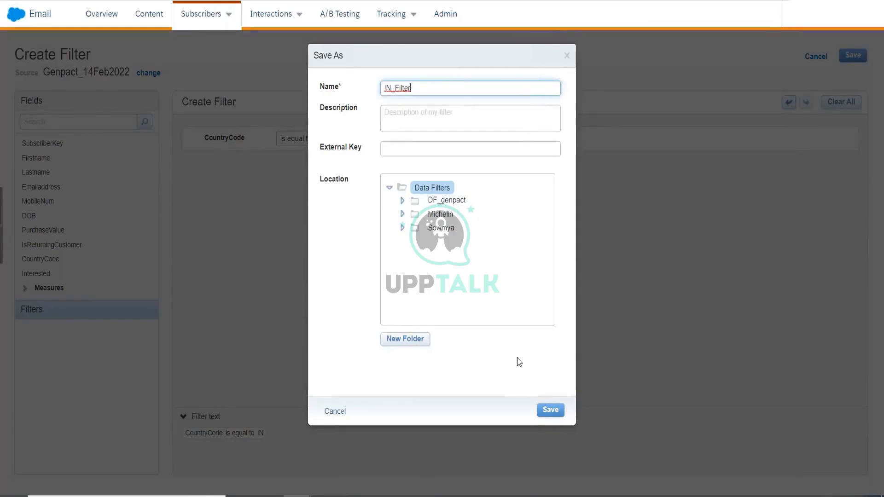
click(550, 414)
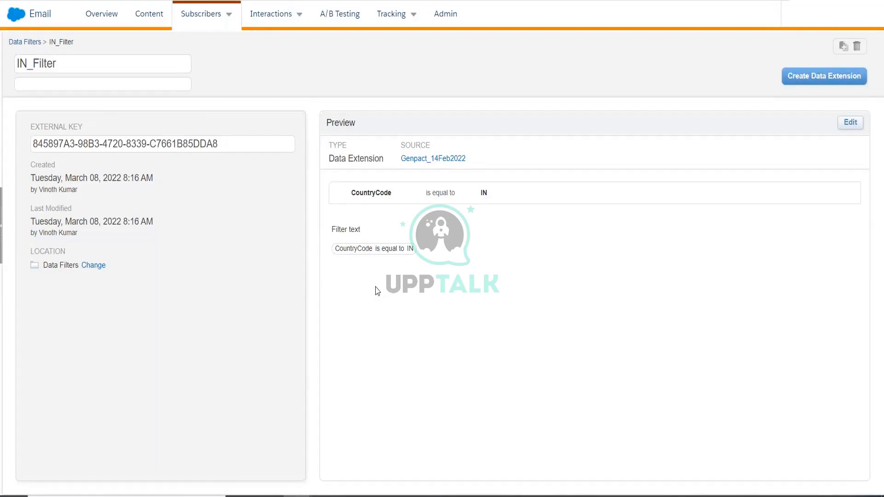
Step: Return to the Data Filters list and check the heading and the IN_Filter entry
click(37, 42)
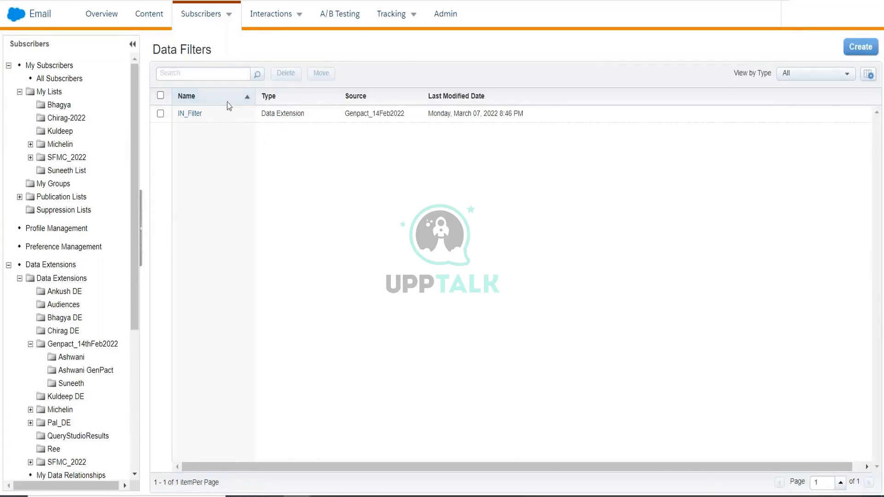
drag(212, 57, 142, 59)
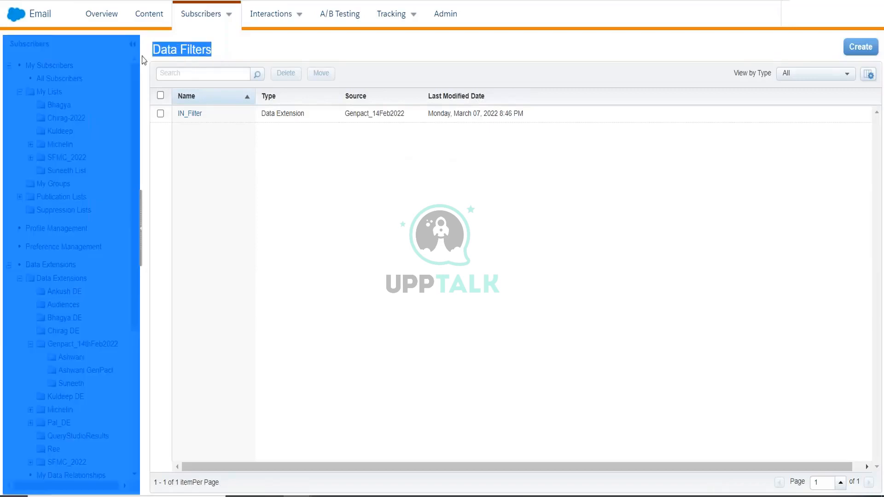
click(376, 218)
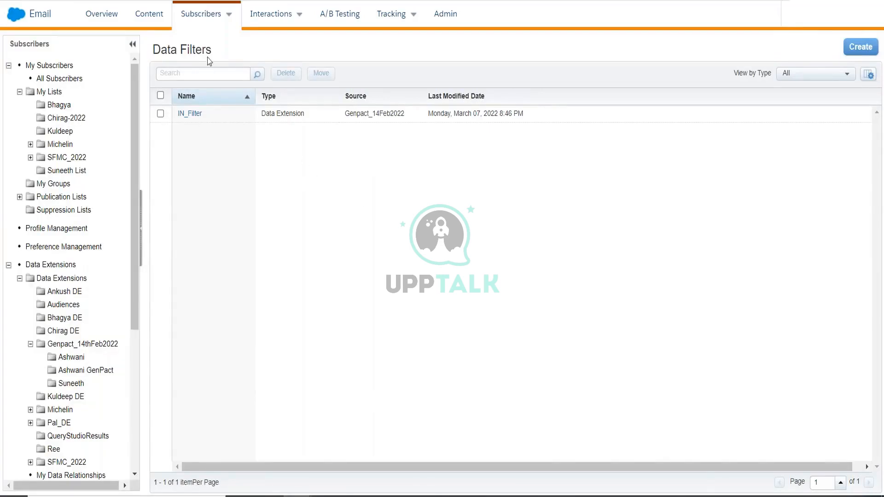
drag(211, 49, 156, 49)
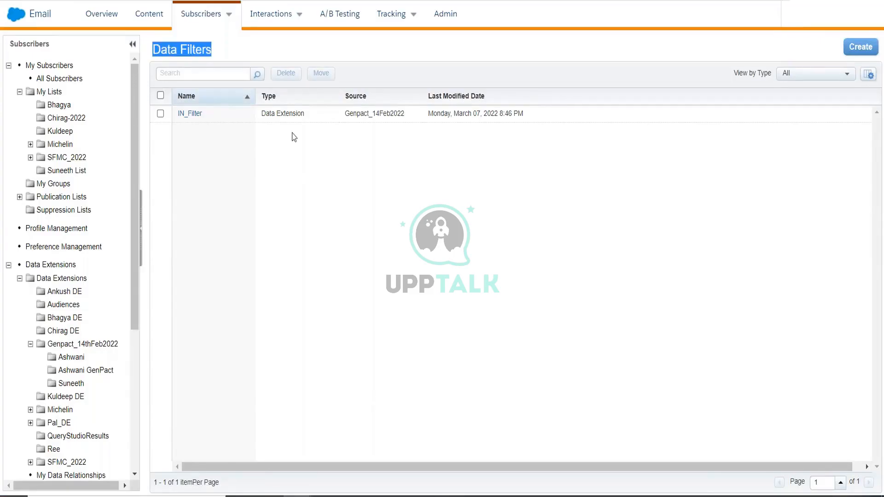
click(300, 158)
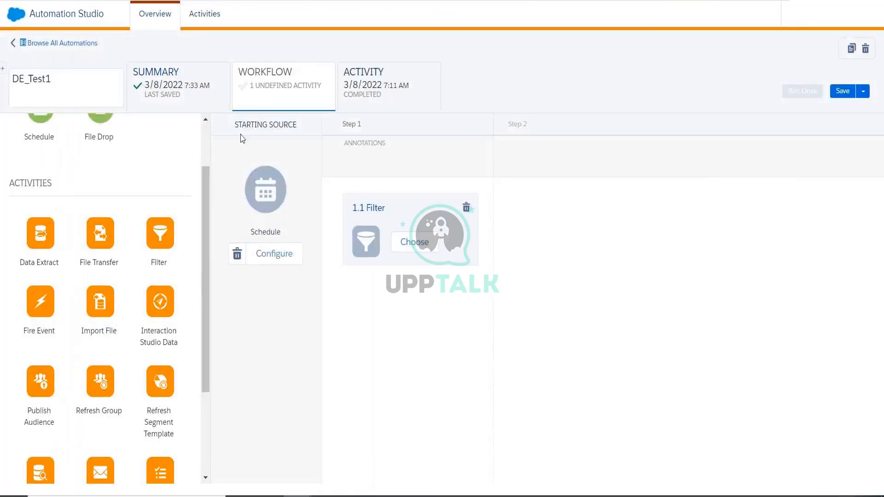
Step: Switch to Automation Studio and reload the DE_Test1 automation
click(319, 1)
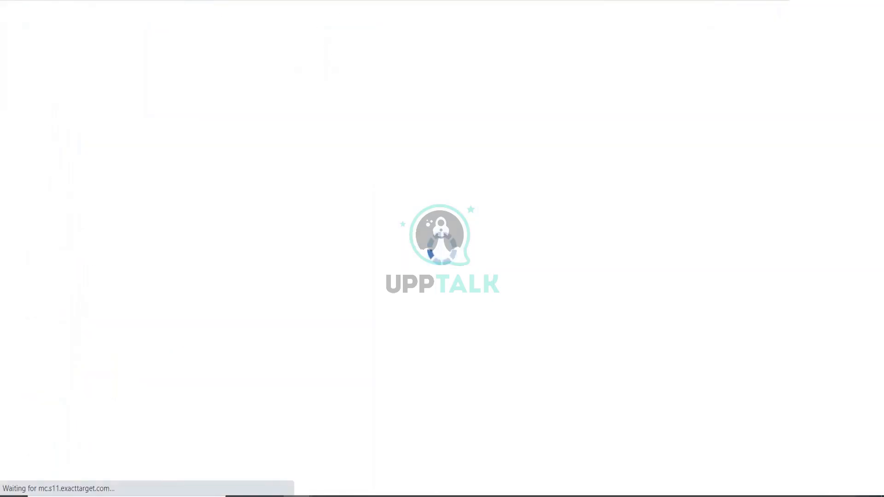
click(339, 1)
click(276, 1)
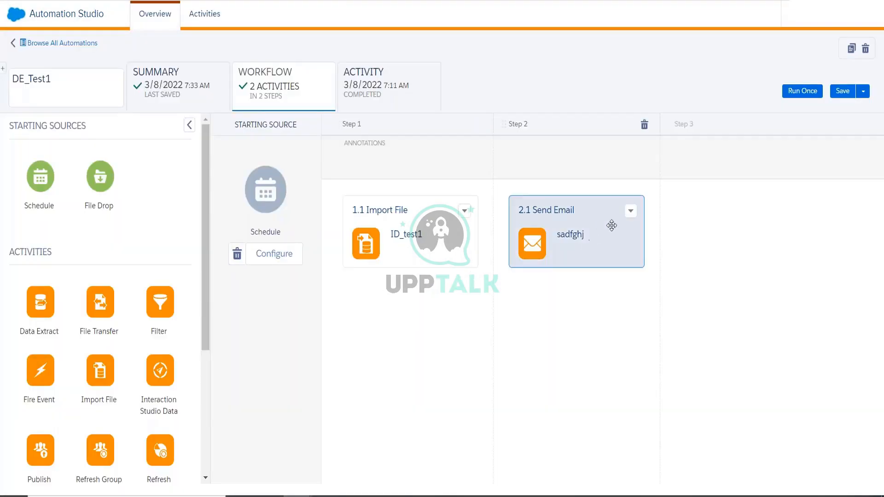
Step: Delete the Send Email and Import File activities from the DE_Test1 workflow
click(631, 211)
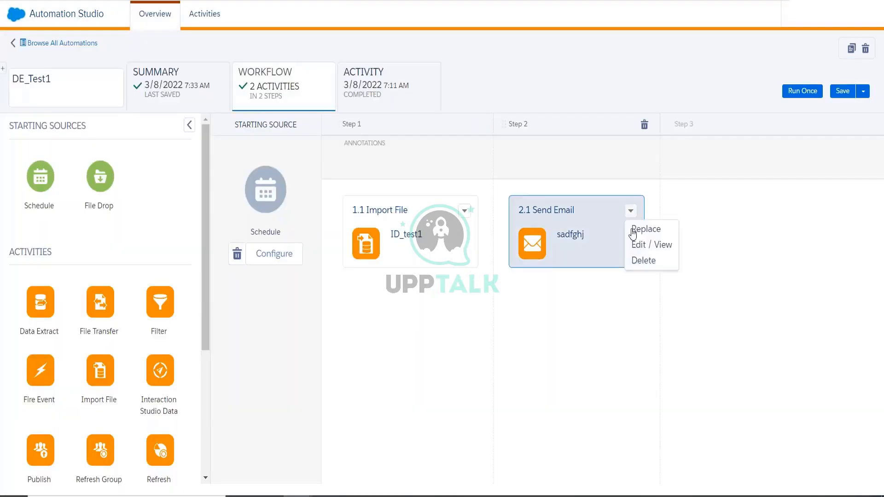
click(637, 268)
click(617, 272)
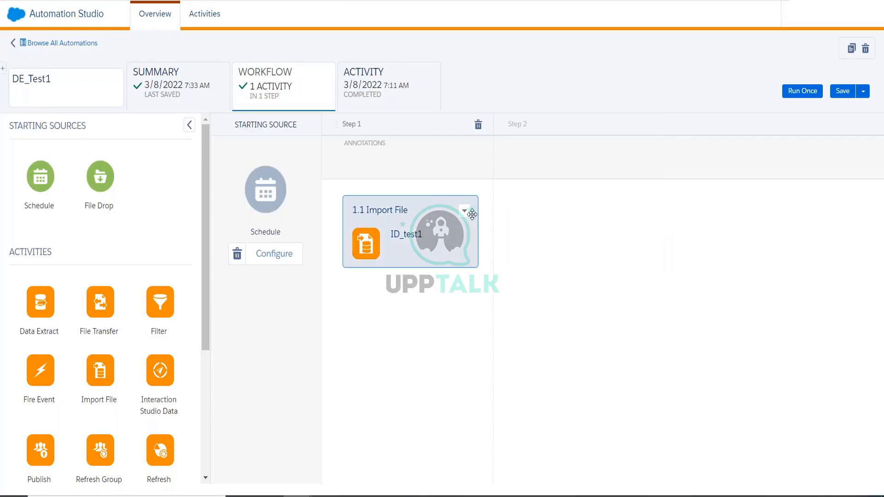
click(464, 211)
click(481, 260)
click(448, 270)
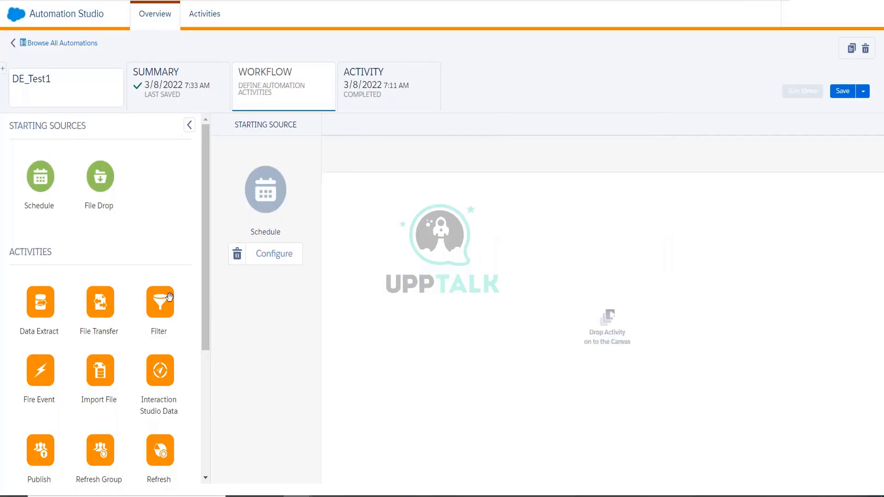
Step: Add a Filter activity to Step 1 of the workflow and start a new filter activity named India_Filter_test1
drag(166, 299, 405, 256)
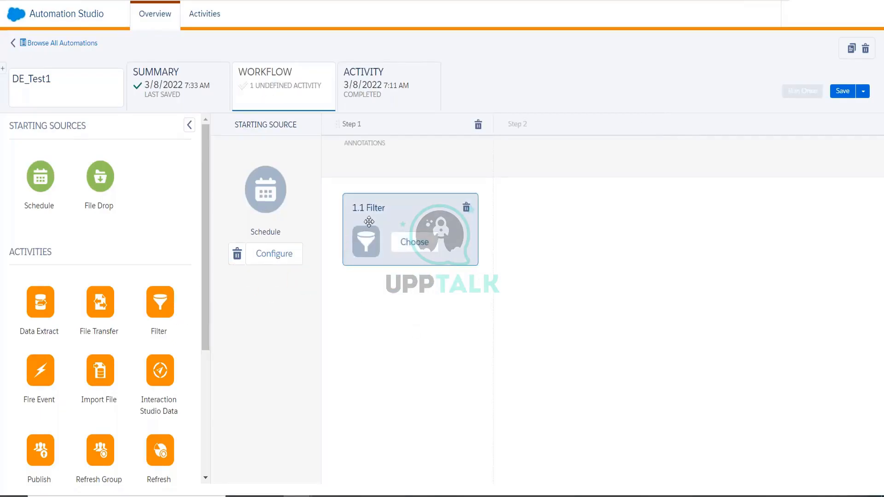
click(408, 252)
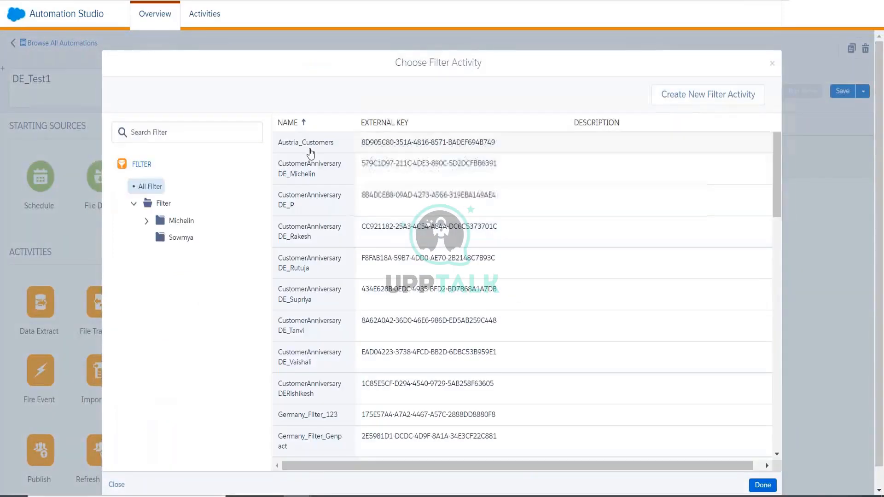
click(668, 106)
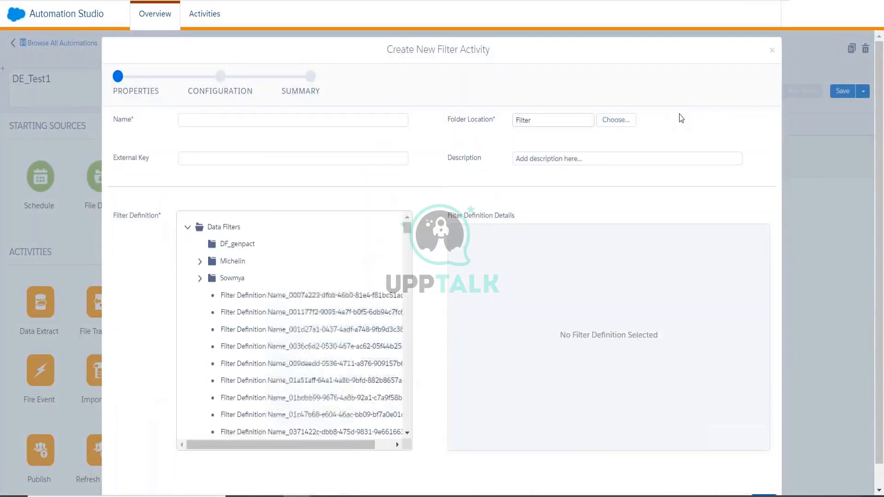
click(292, 125)
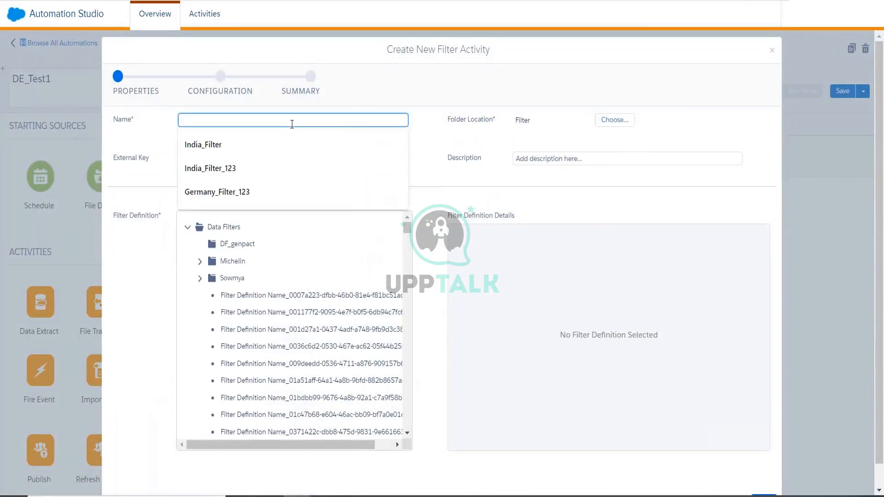
click(291, 141)
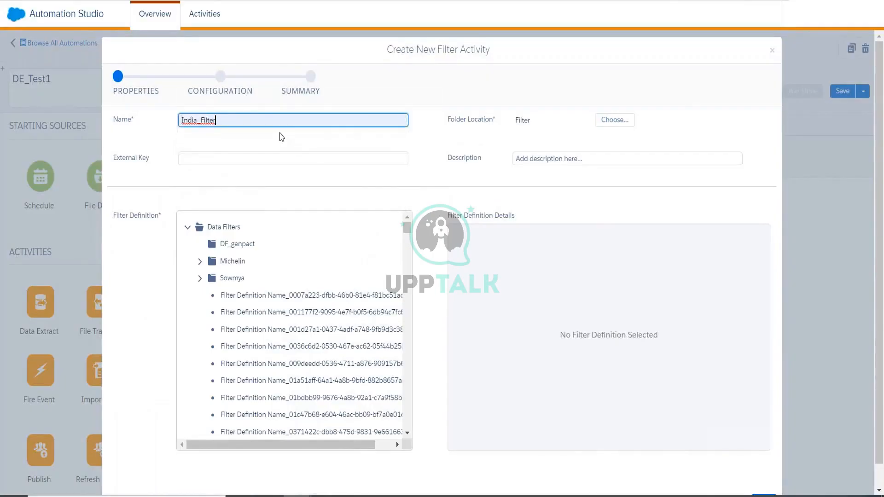
text(_test1)
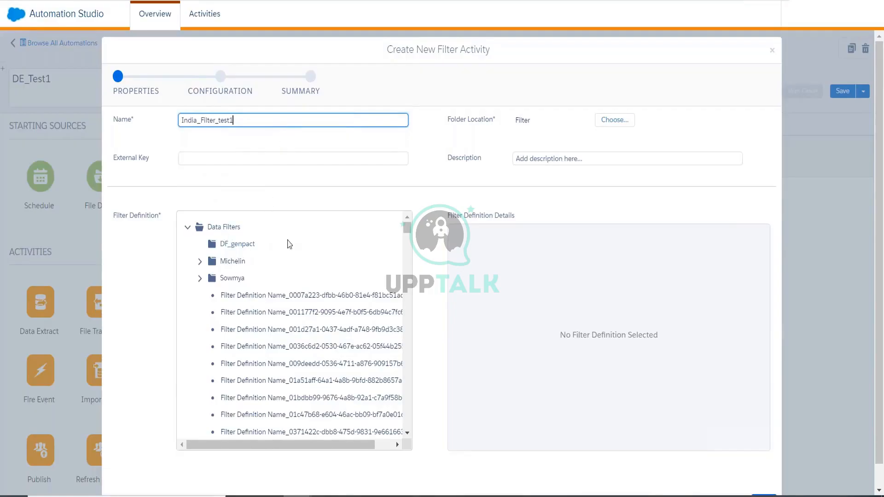
Step: Choose IN_Filter as the filter definition and proceed to the activity's configuration
drag(407, 233, 407, 423)
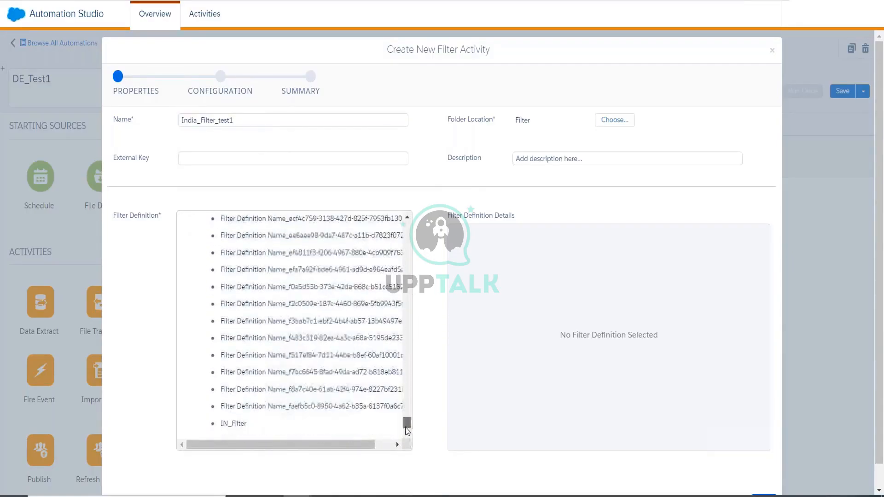
click(227, 424)
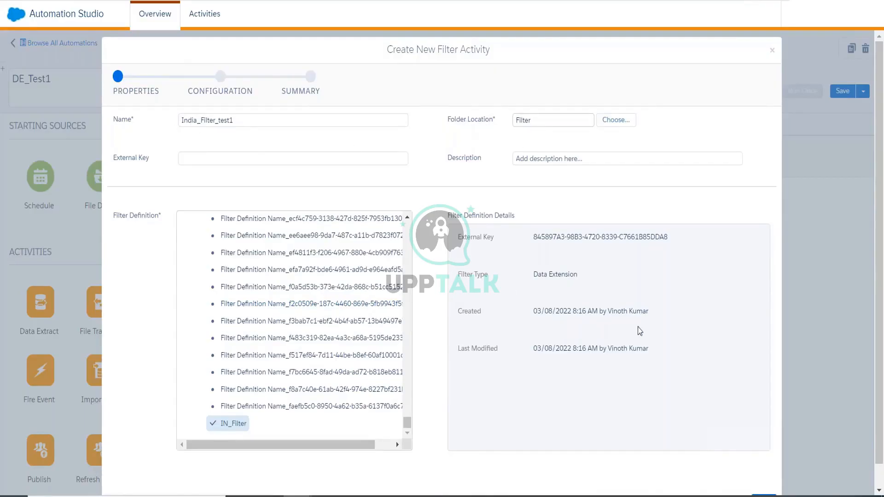
scroll(642, 332, down, 1)
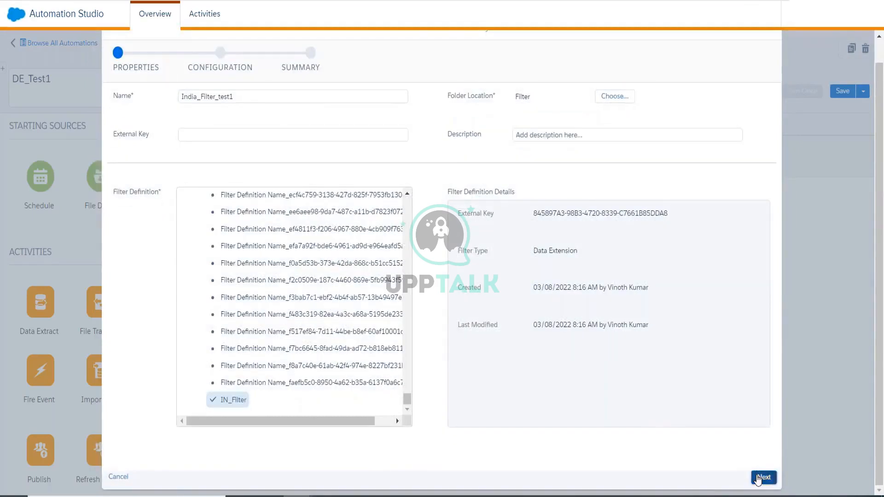
click(762, 478)
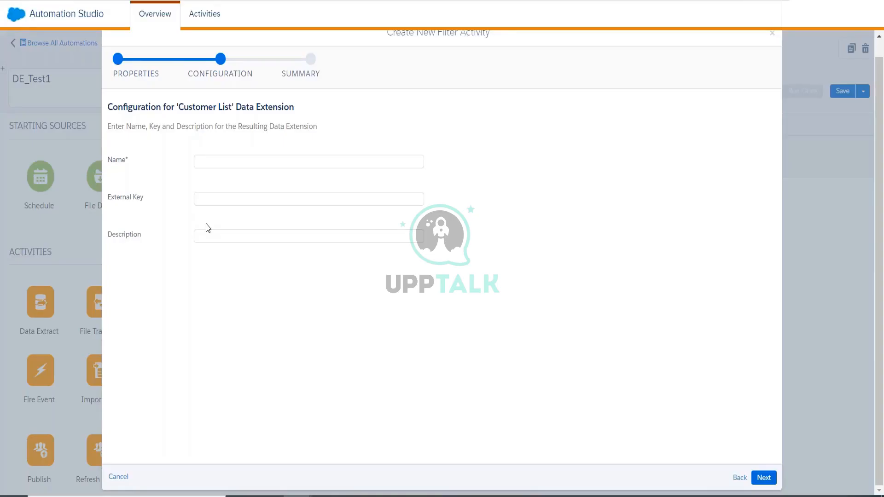
Step: Name the resulting data extension India_Customers_test1, leave its external key and description blank, and finish creating the filter activity
click(225, 163)
click(227, 190)
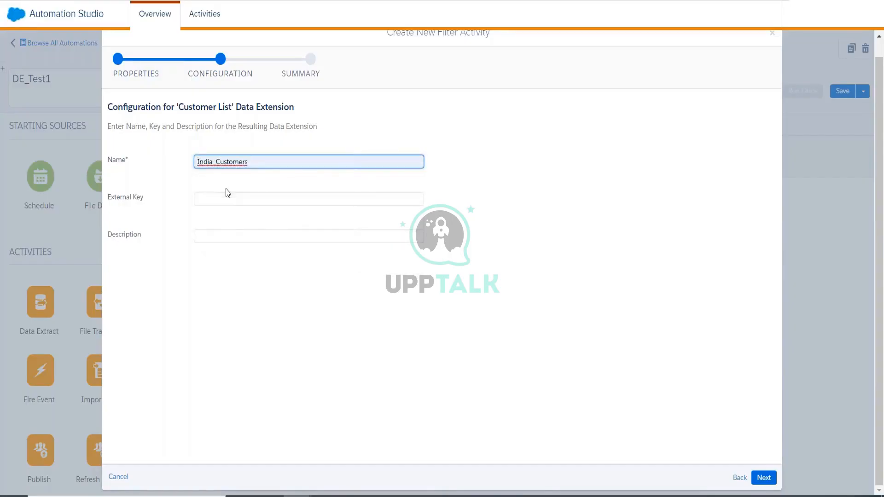
text(_test1)
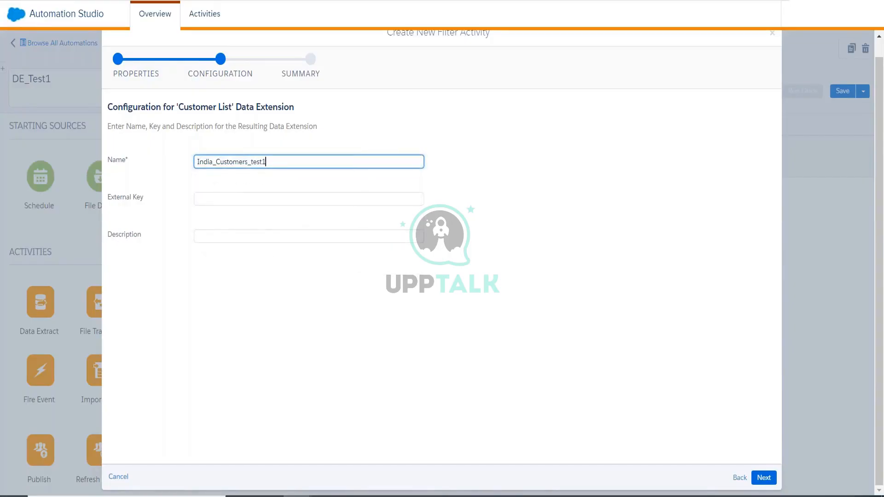
click(238, 201)
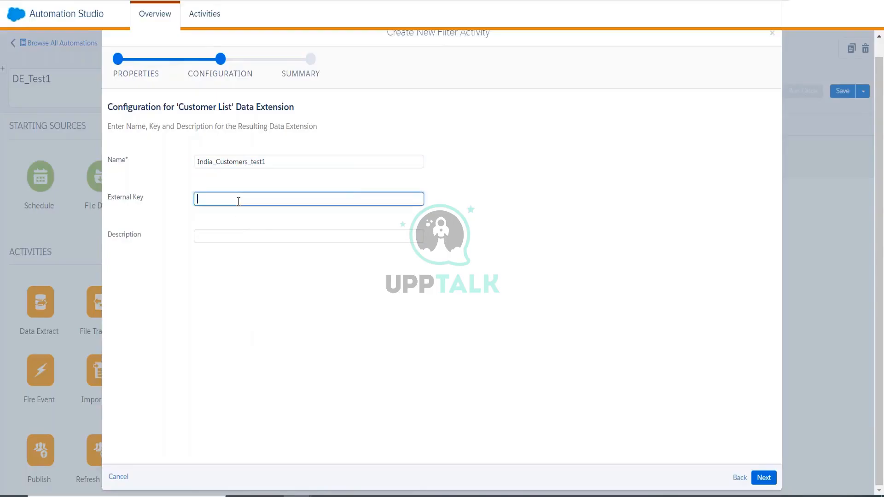
click(243, 316)
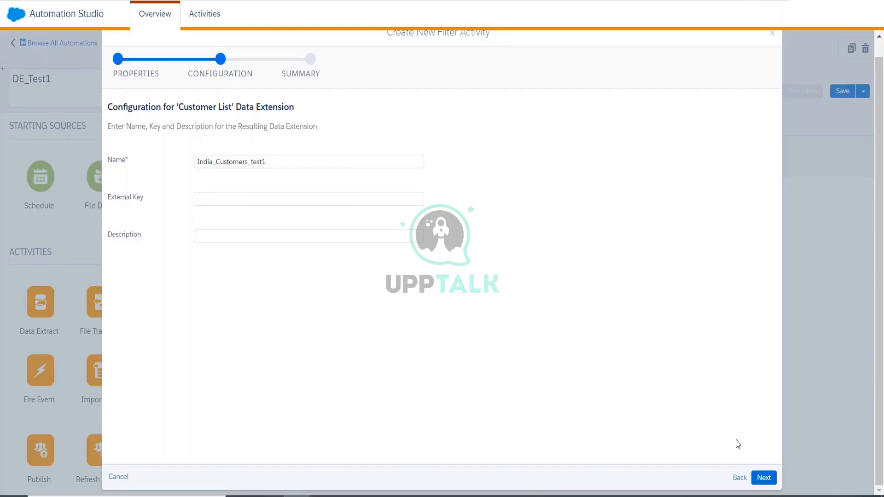
click(762, 482)
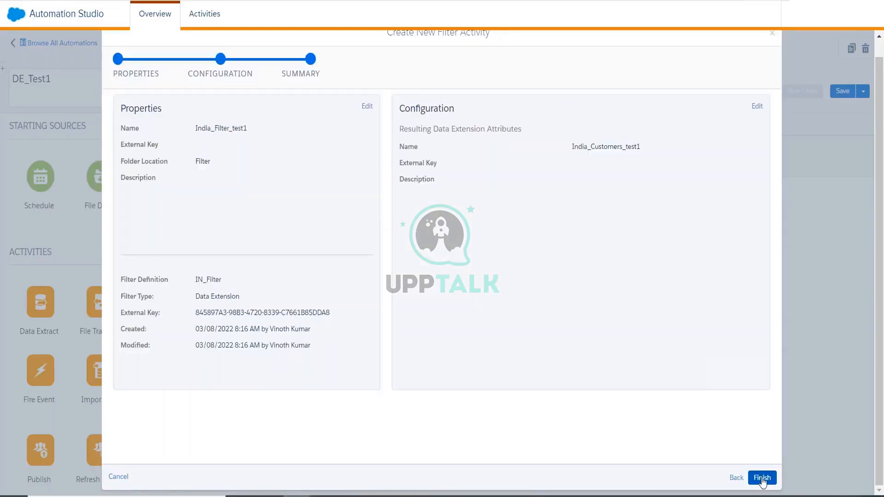
click(762, 478)
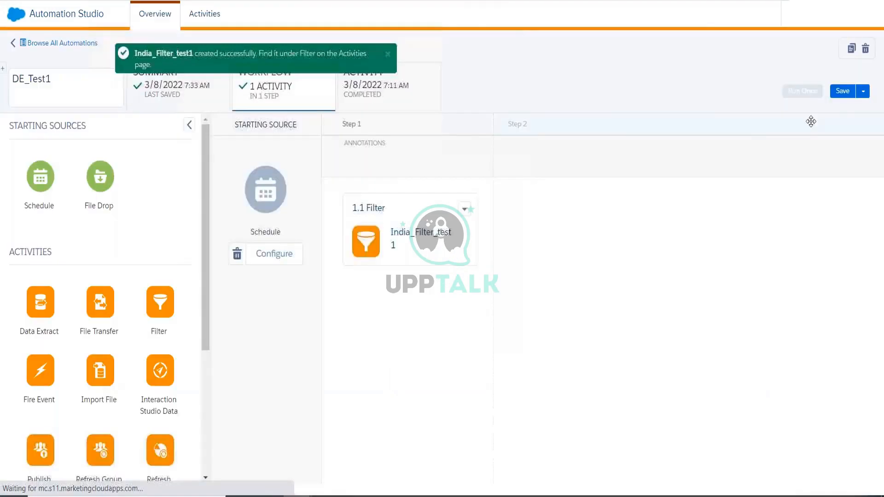
Step: Save the DE_Test1 automation and run all its activities once
click(842, 91)
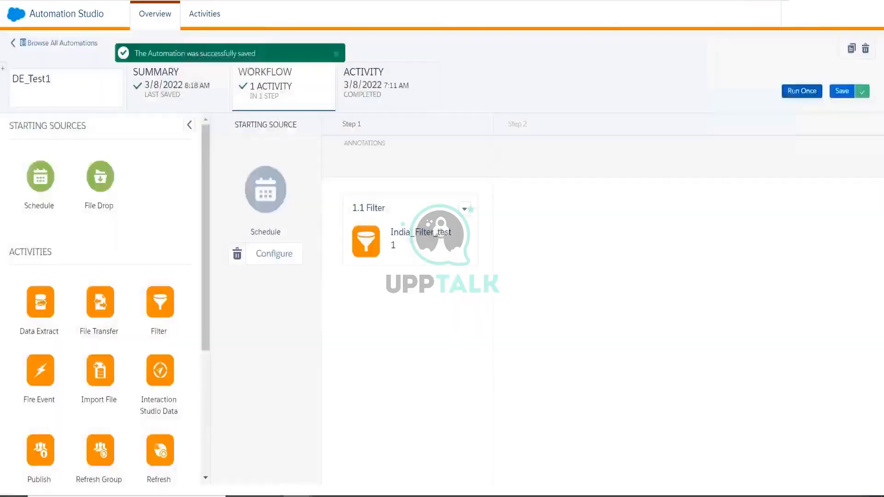
click(802, 91)
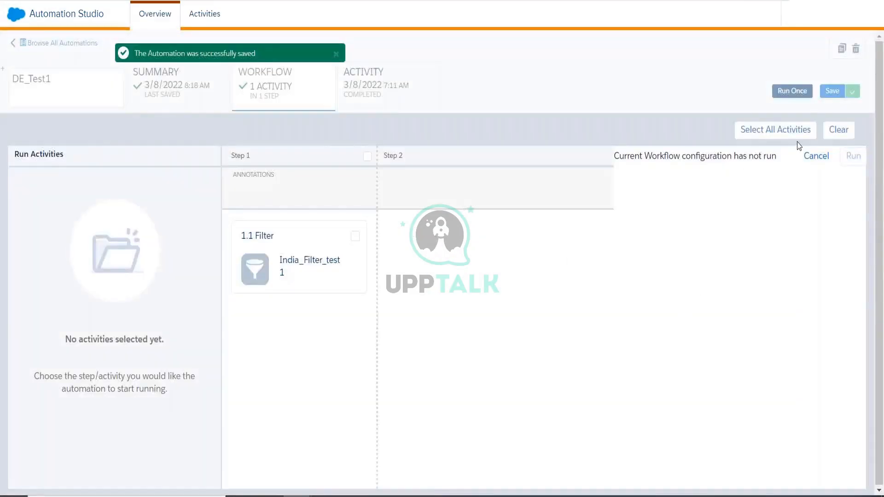
click(794, 130)
click(853, 157)
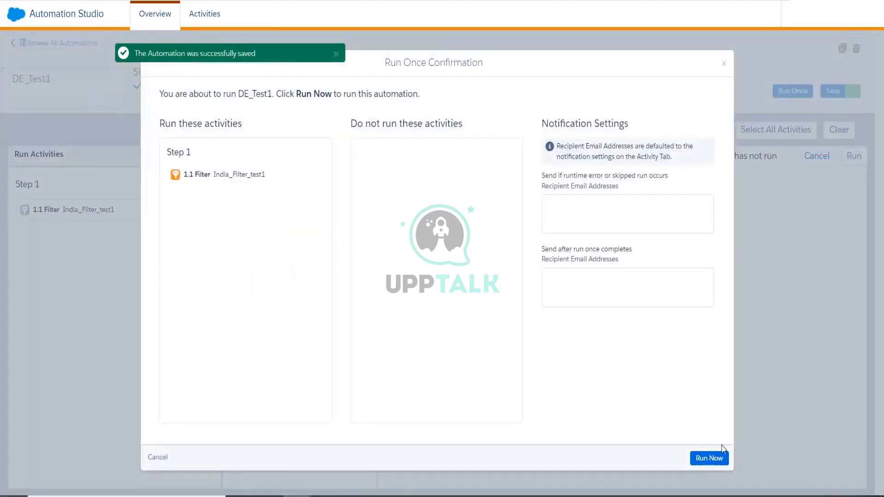
click(714, 459)
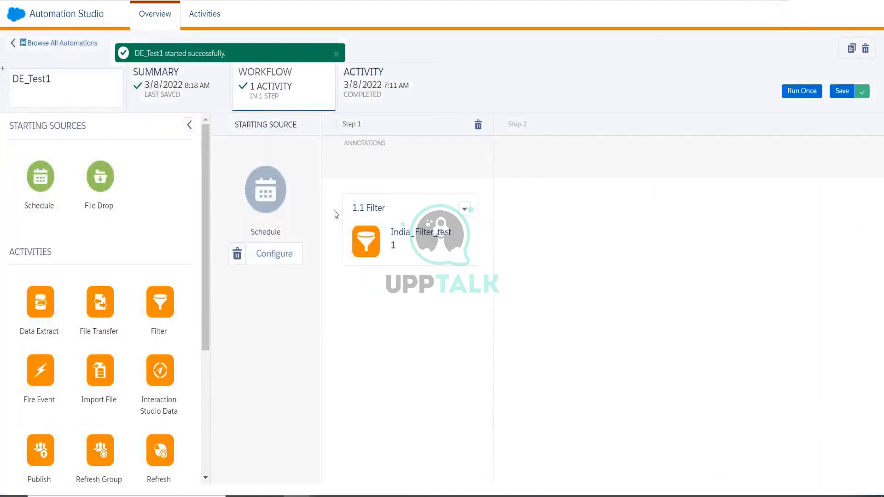
Step: Check the DE_Test1 run's progress in the run log and switch to Email Studio
click(415, 103)
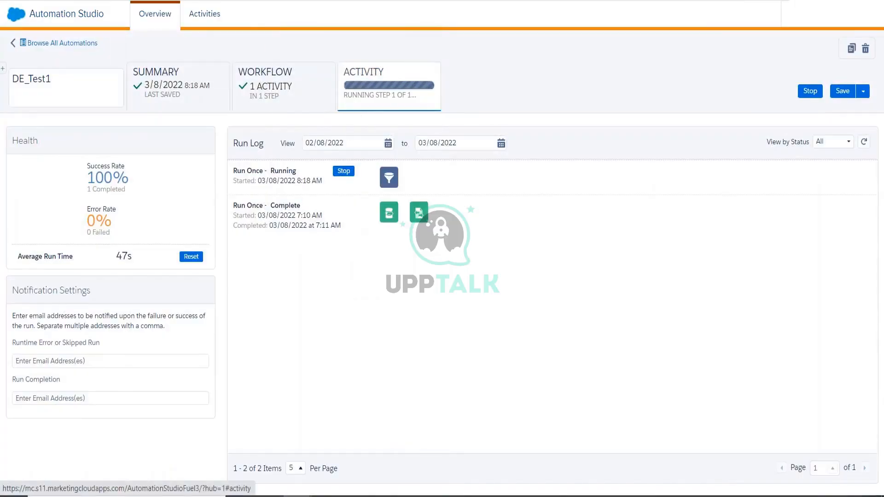
click(308, 103)
click(352, 76)
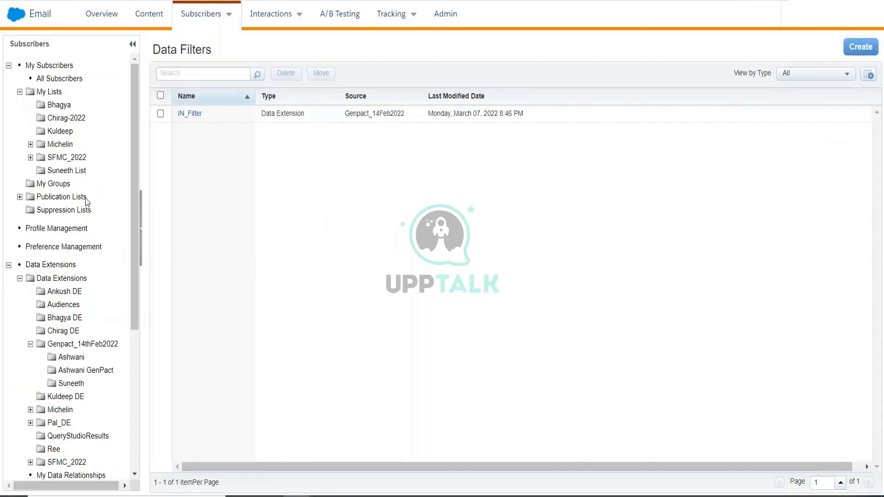
Step: Open the Genpact_14thFeb2022 data extensions folder and check the record count of India_Customers_test1
click(64, 158)
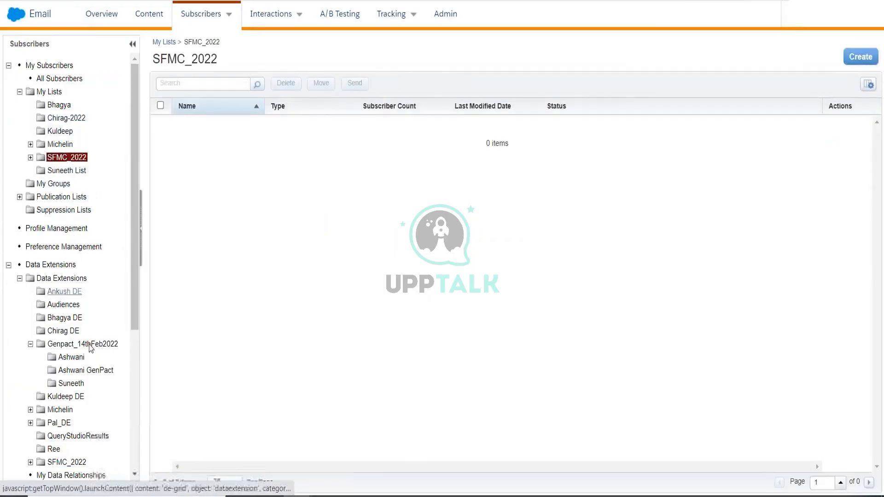
click(90, 348)
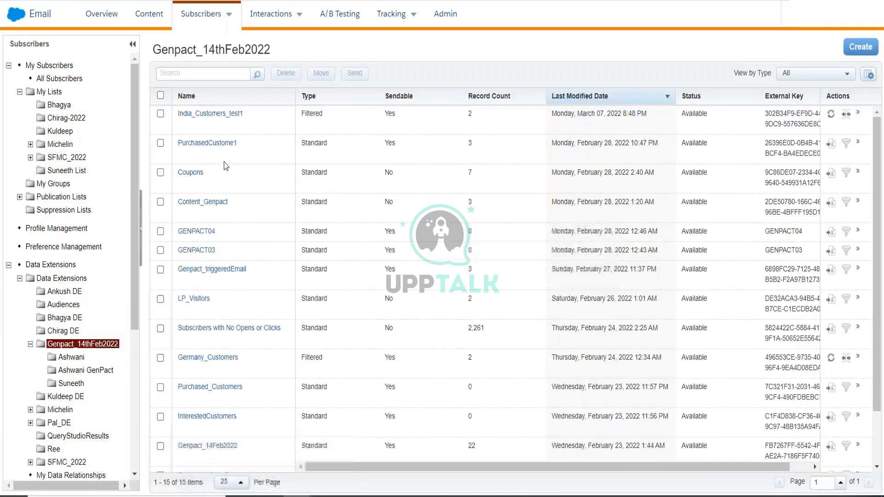
drag(245, 128, 179, 130)
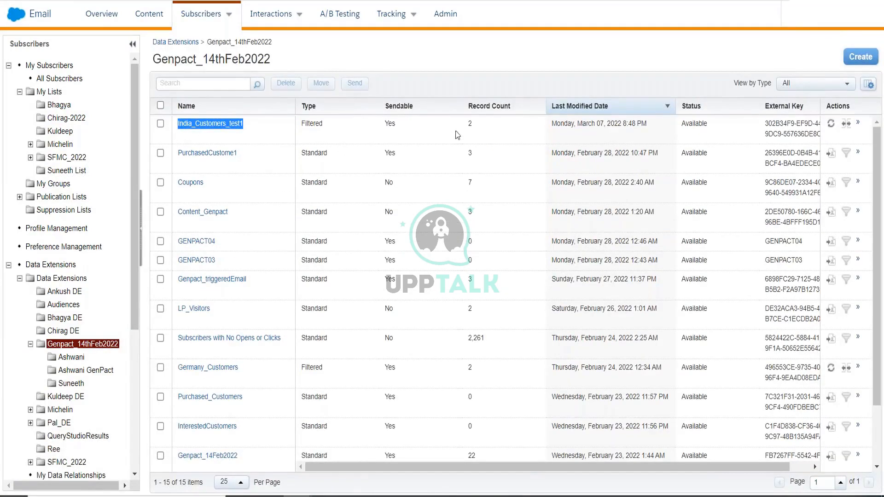
drag(462, 129, 470, 126)
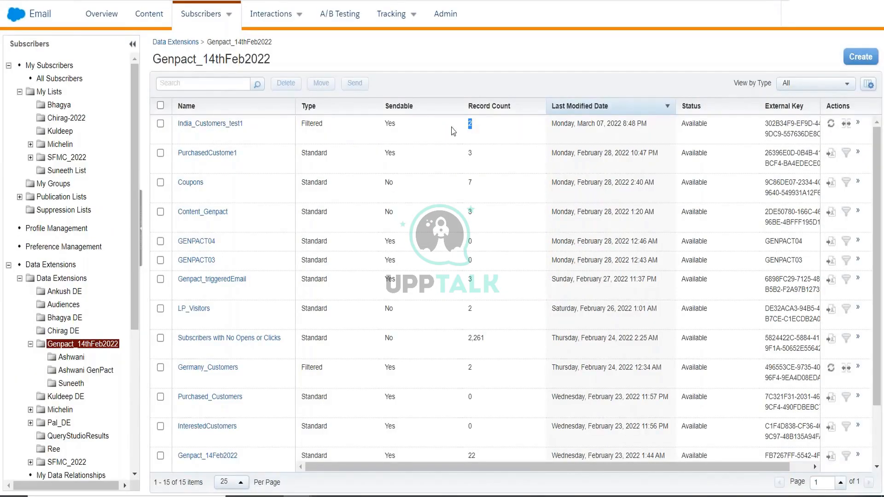
Step: Open India_Customers_test1, check its filter criterion and the CountryCode values of its records, and return to the Genpact_14thFeb2022 folder
click(202, 123)
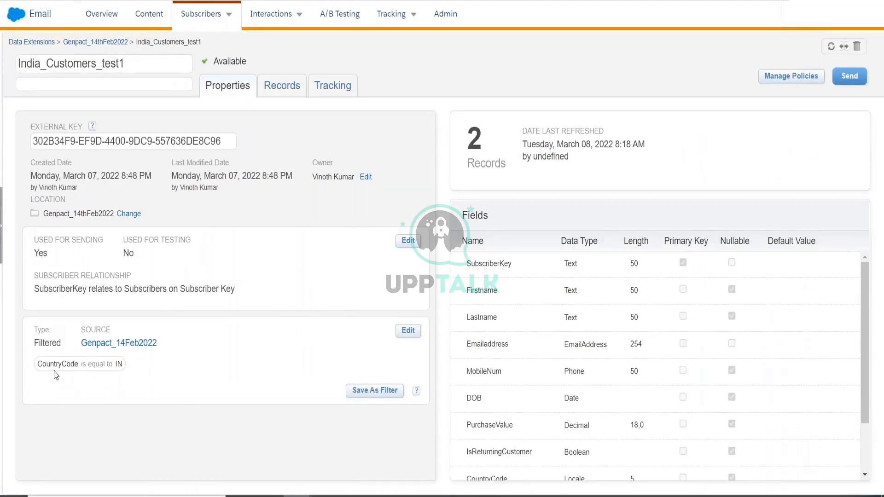
click(295, 88)
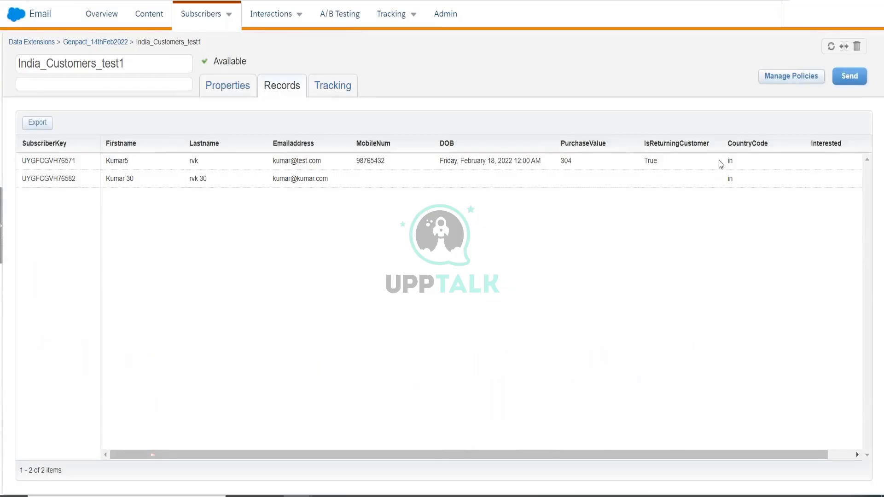
double_click(731, 178)
double_click(730, 161)
click(731, 204)
click(114, 42)
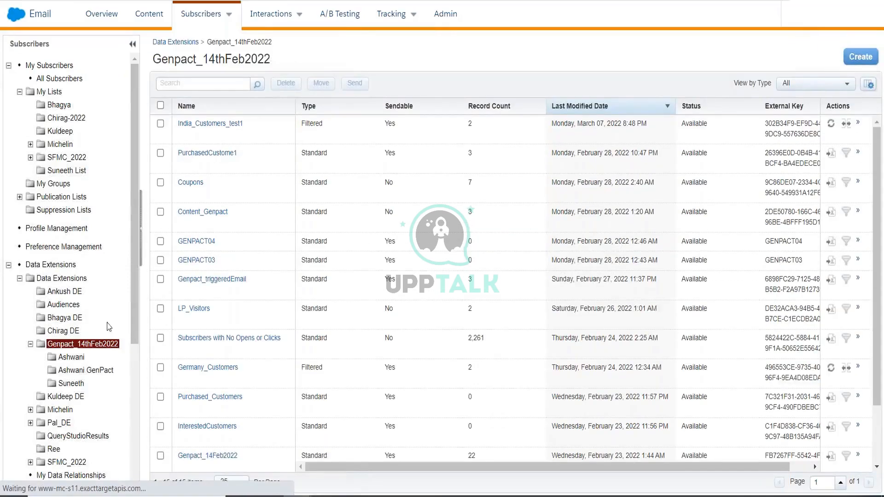
Step: Collapse the Data Filters folder, open Shared Data Extensions under Shared Items, and show its New Folder option
scroll(74, 299, down, 5)
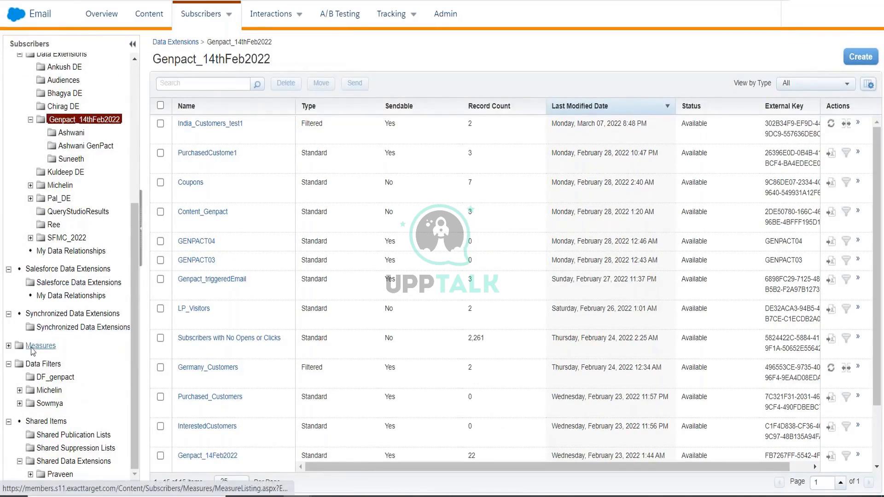
click(8, 364)
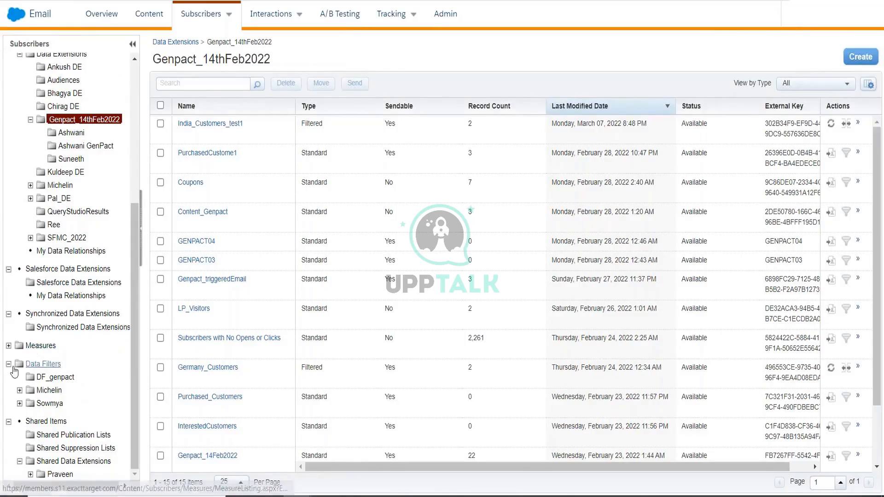
click(45, 421)
click(80, 462)
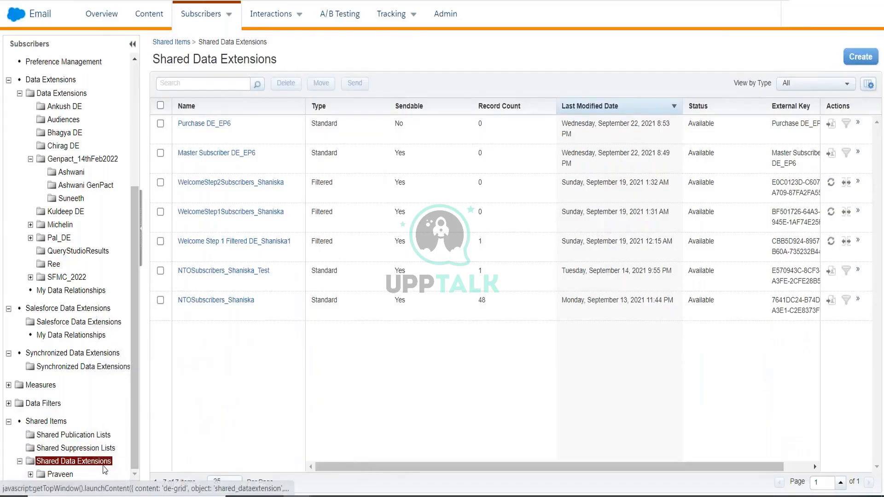
click(106, 462)
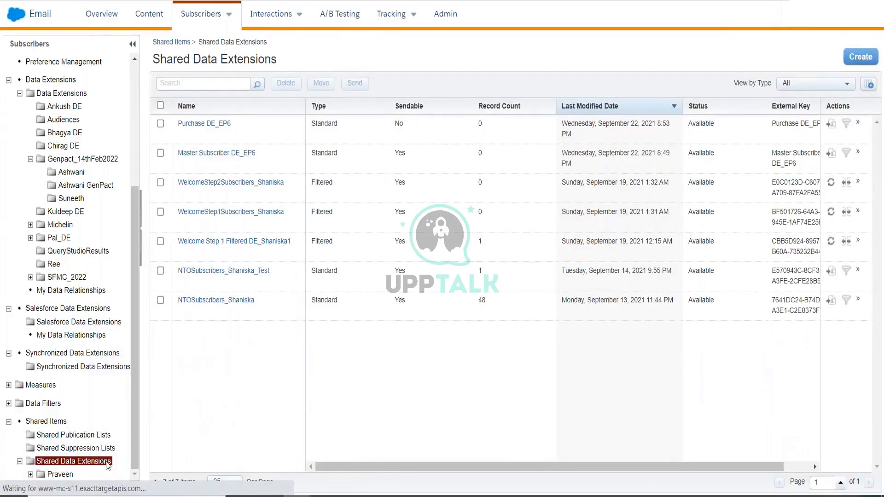
right_click(106, 465)
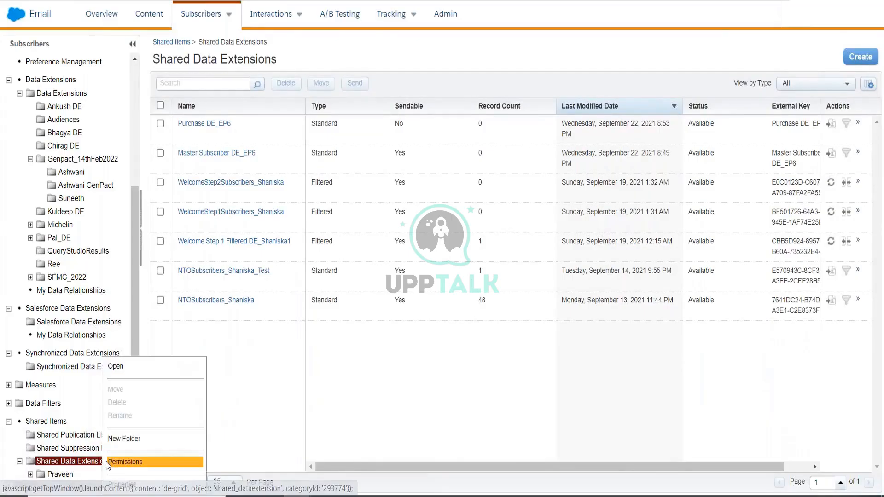
click(121, 439)
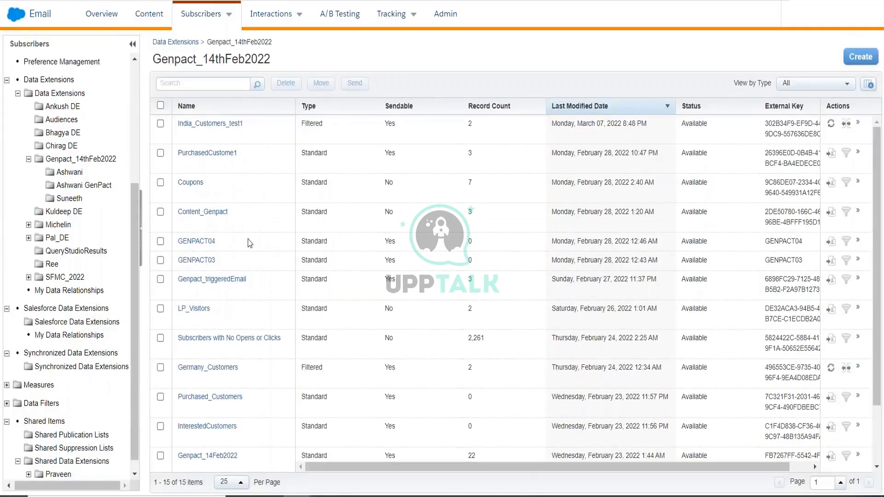
Step: Name the new folder under Shared Data Extensions India, and move India_Customers_test1 from the Genpact_14thFeb2022 folder into it
text(India)
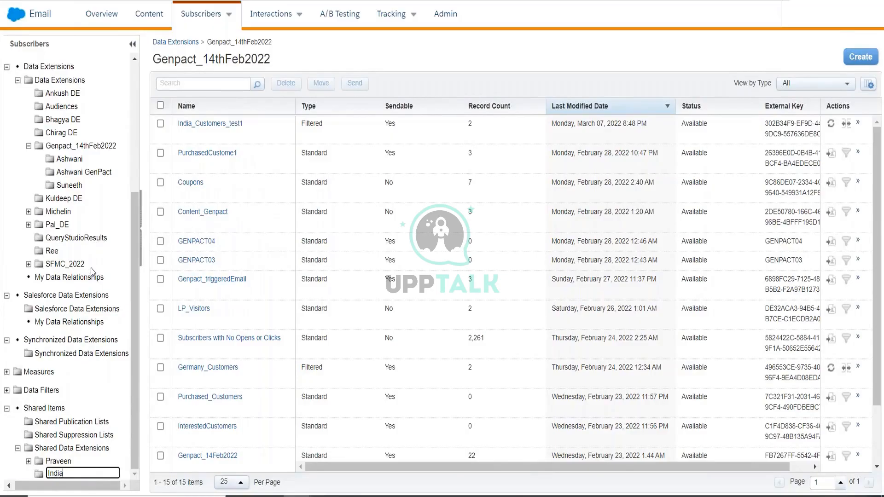
key(Return)
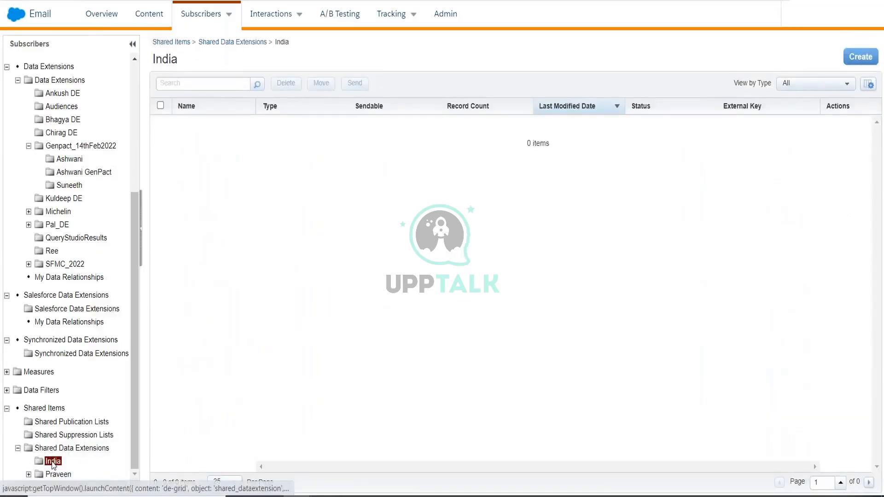
click(76, 146)
click(161, 123)
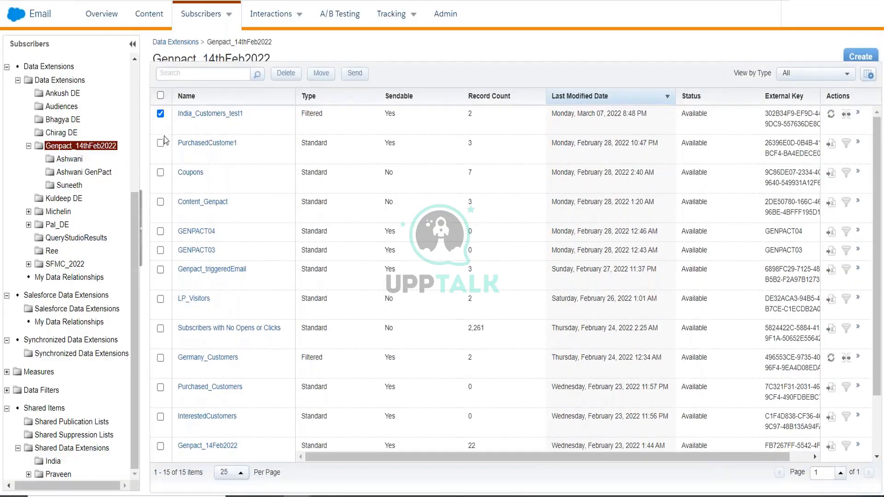
click(321, 74)
click(395, 102)
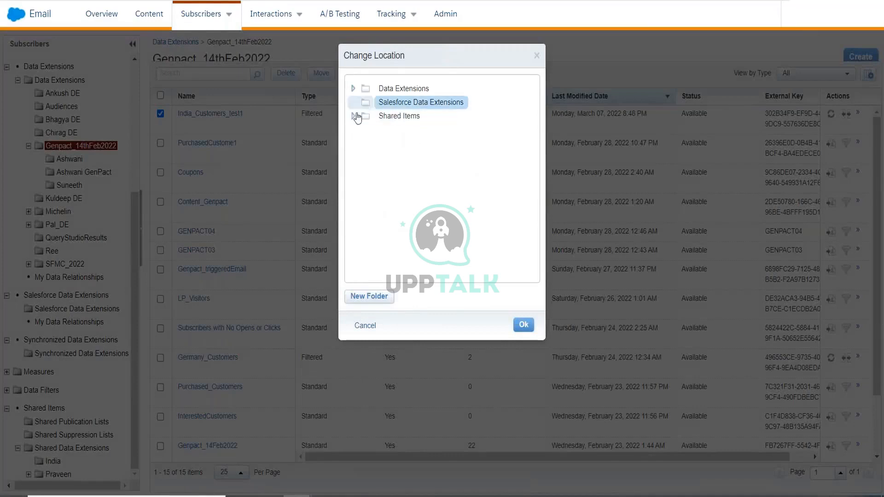
click(353, 116)
click(412, 130)
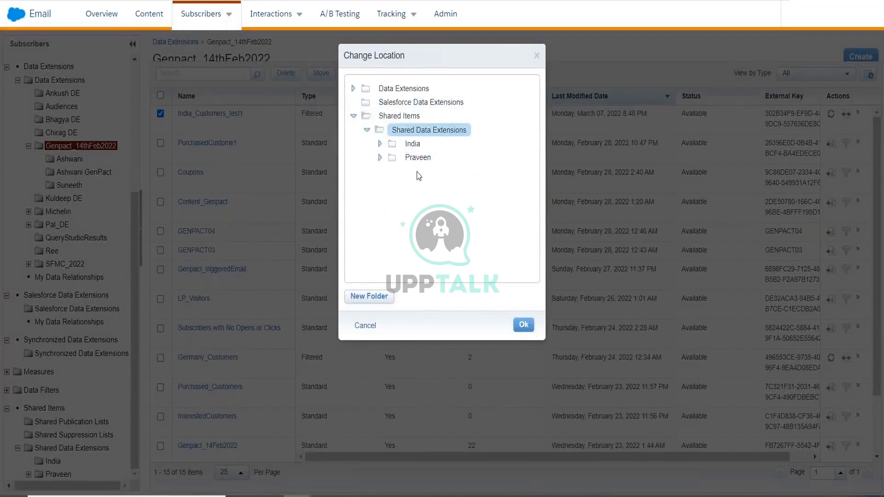
click(412, 144)
click(524, 325)
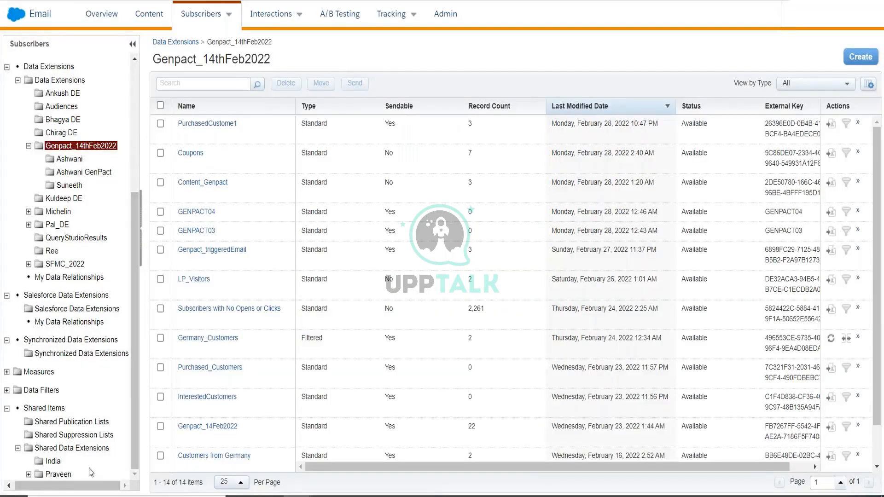
click(54, 461)
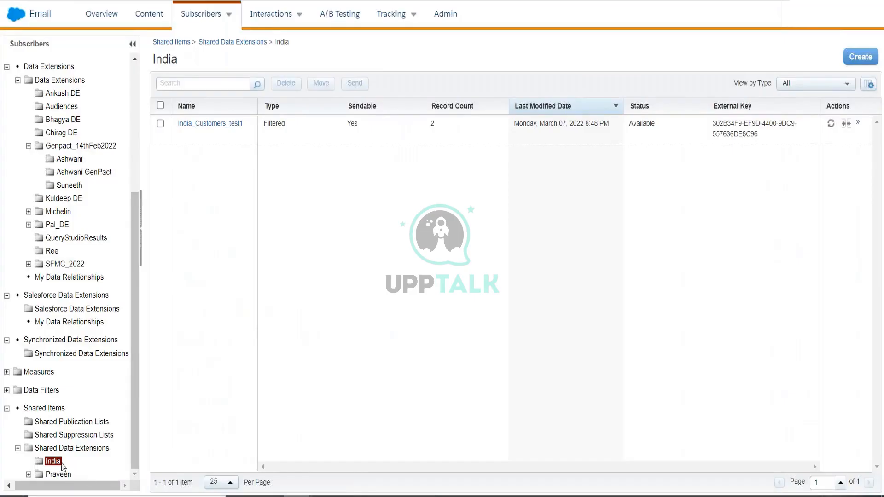
Step: Open the shared India folder's permissions, show the permission options for the Genpact Training business unit, and leave without saving
mouse_move(722, 18)
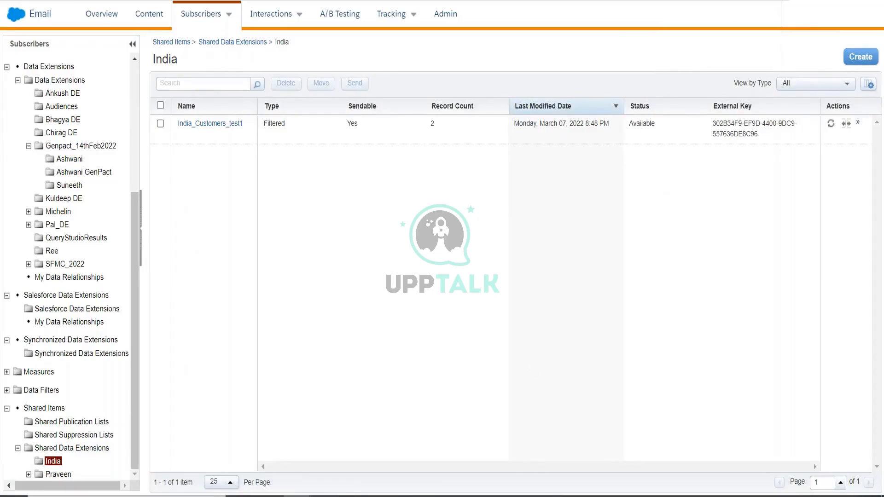
right_click(56, 462)
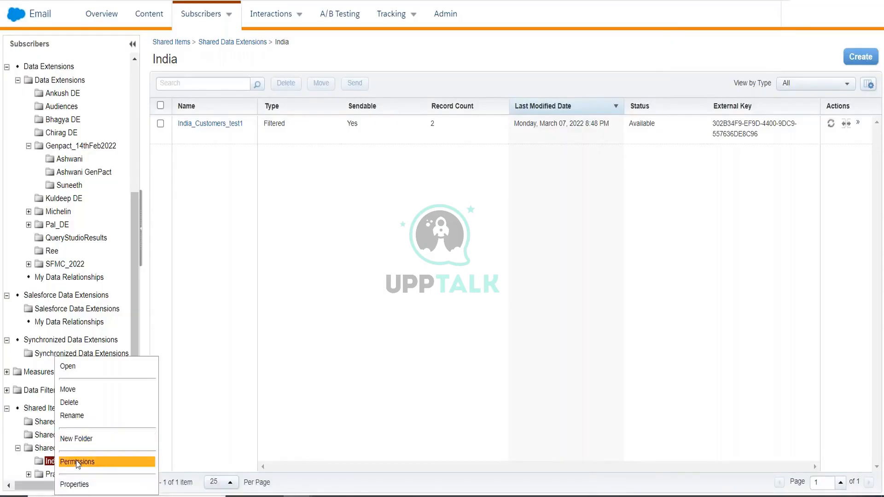
click(78, 460)
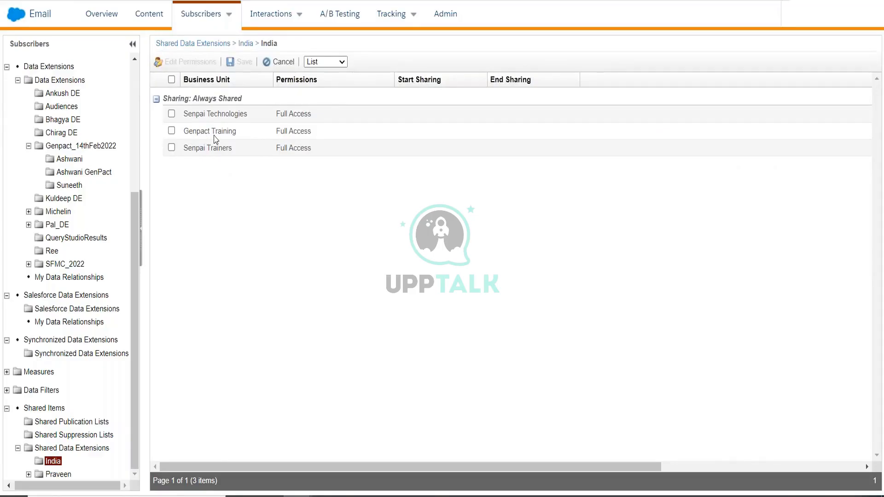
click(171, 131)
click(192, 64)
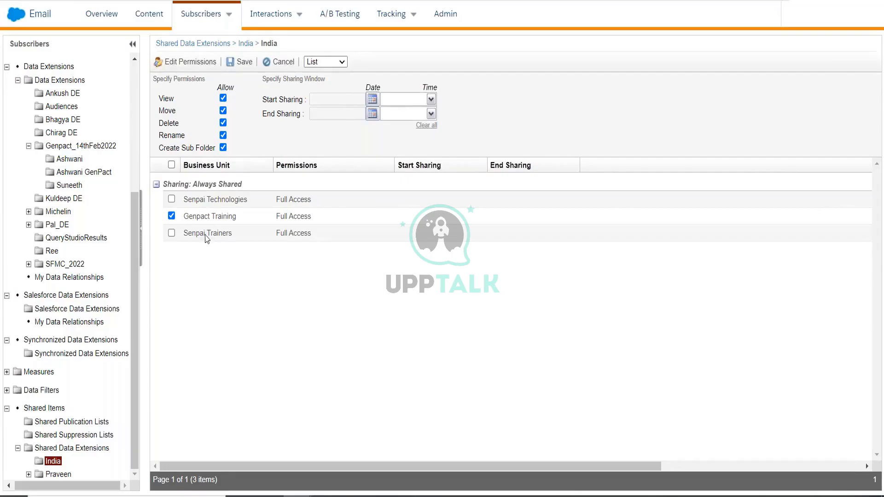
click(278, 67)
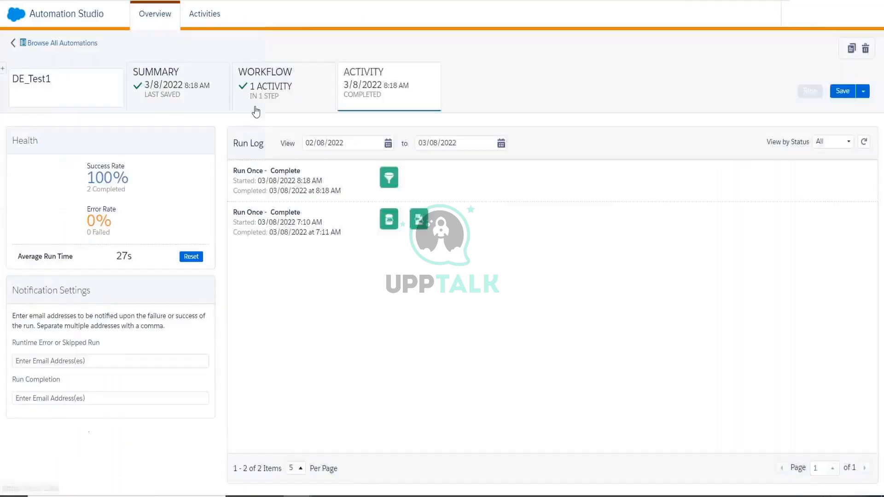
Step: In Automation Studio, open the DE_Test1 workflow and add a Fire Event activity as step 2
click(299, 106)
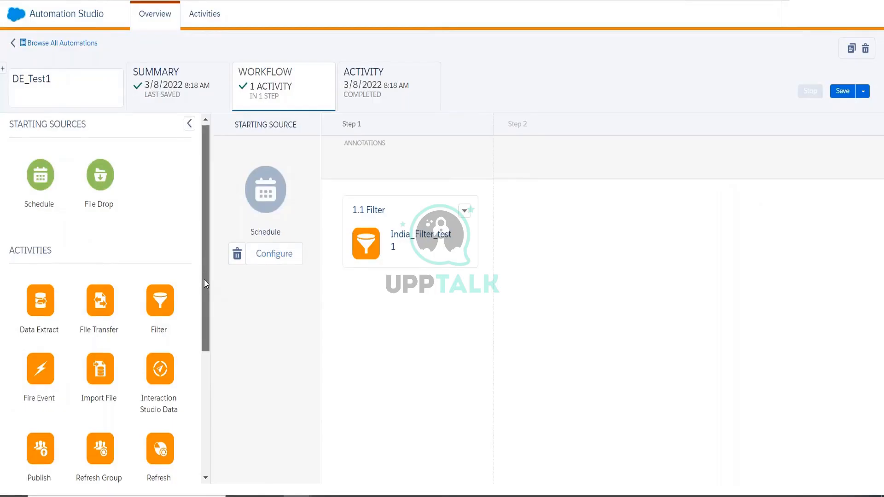
drag(207, 280, 205, 303)
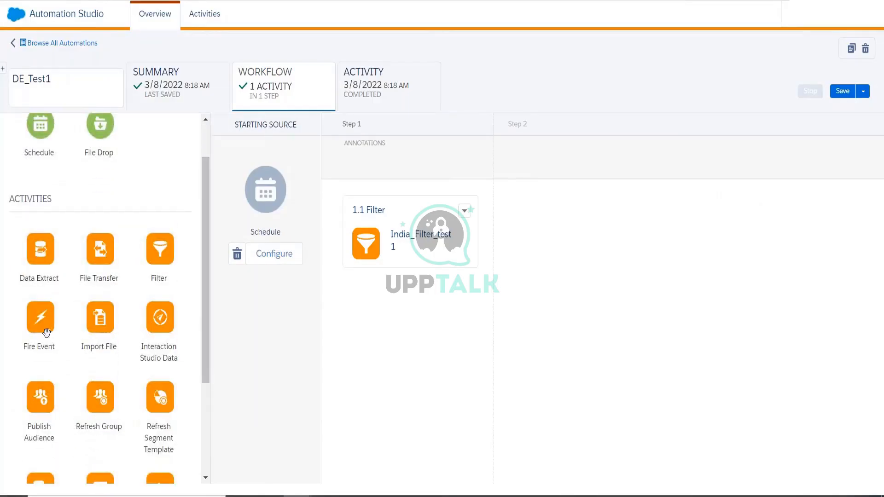
drag(44, 327, 554, 256)
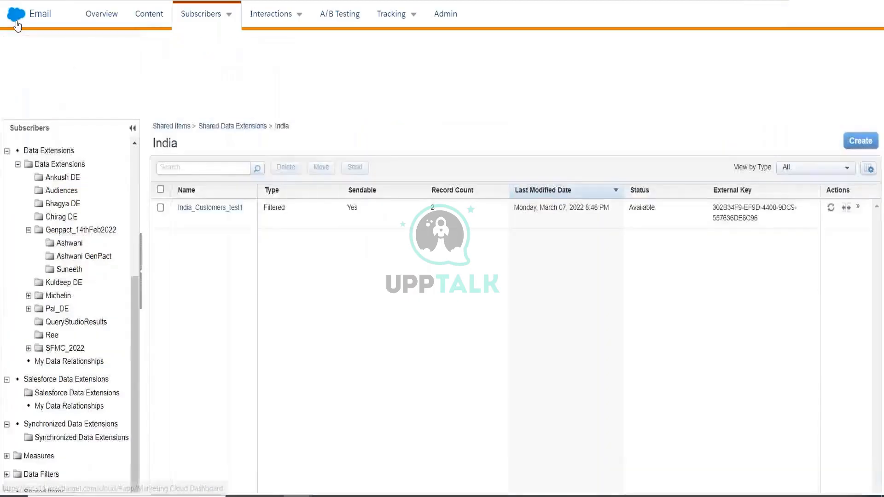
Step: Switch to Journey Builder and build a new multi-step journey with a Data Extension entry source followed by an Email activity
mouse_move(19, 23)
click(386, 145)
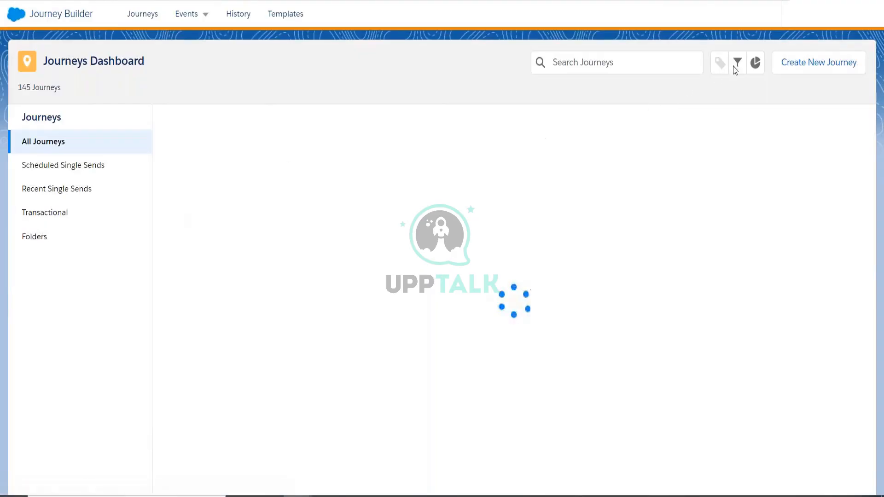
click(794, 69)
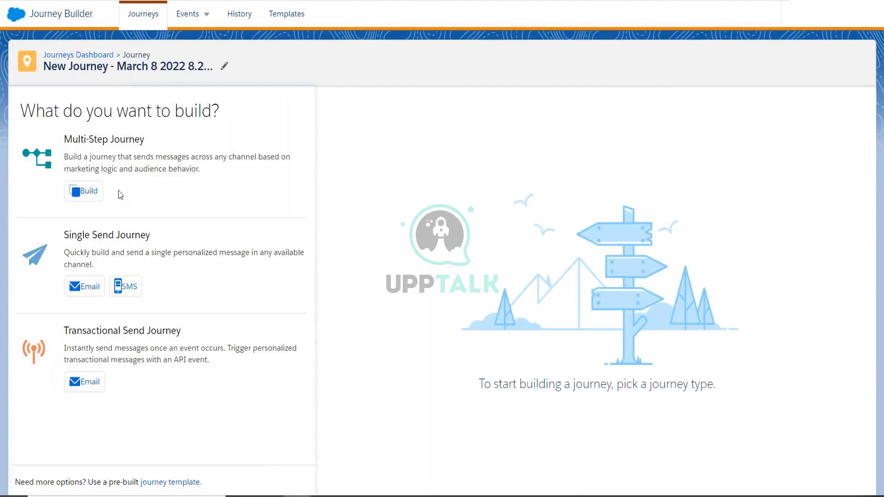
click(83, 190)
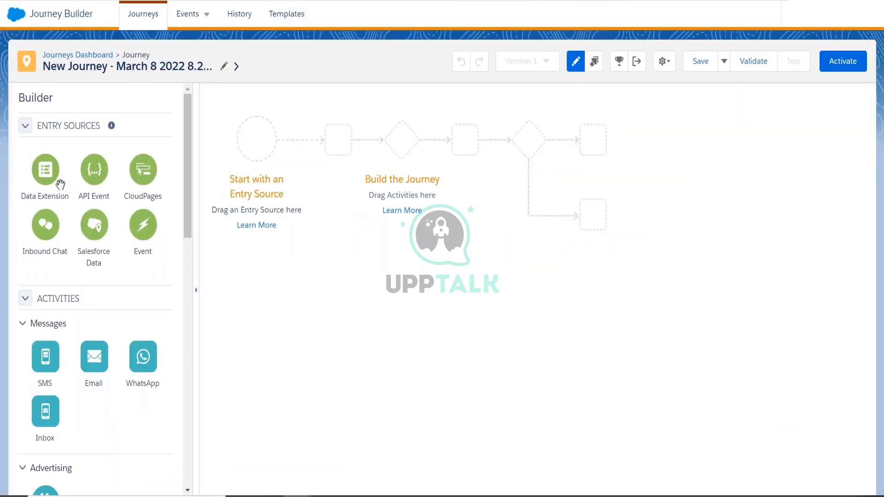
drag(58, 180, 269, 180)
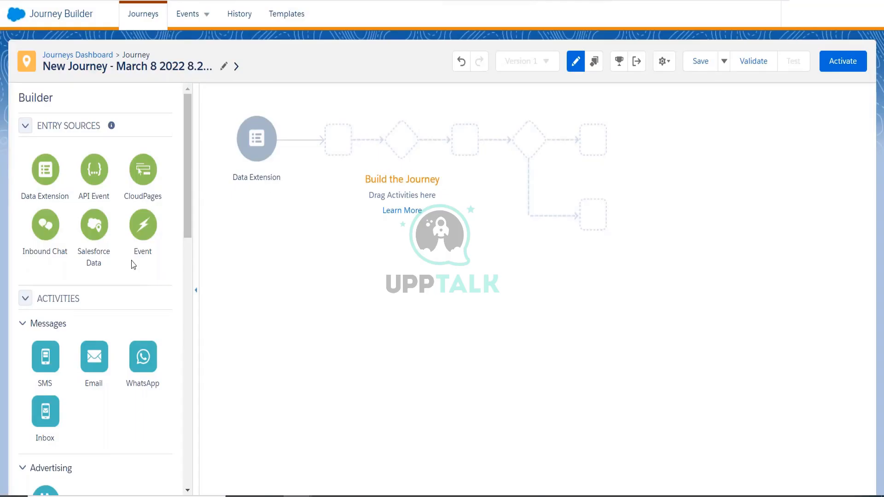
drag(106, 361, 308, 160)
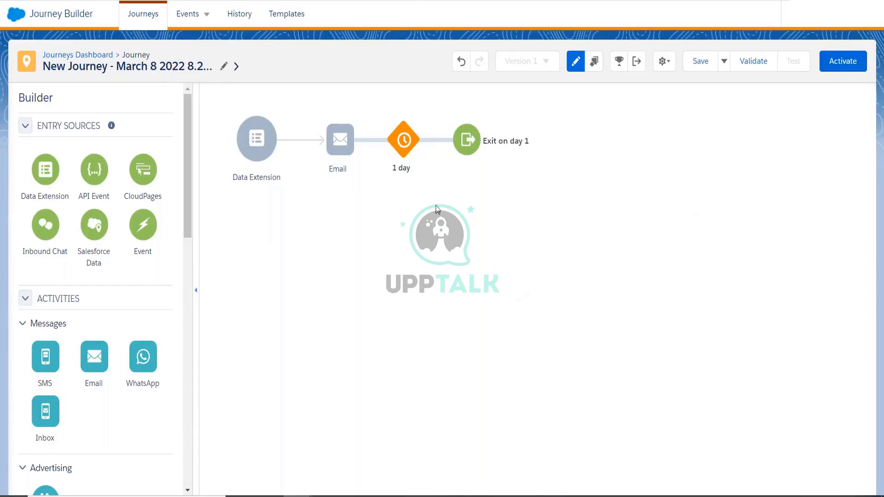
Step: Set the journey's entry source to the NTOSubscribers_vivek data extension
mouse_move(256, 148)
click(255, 148)
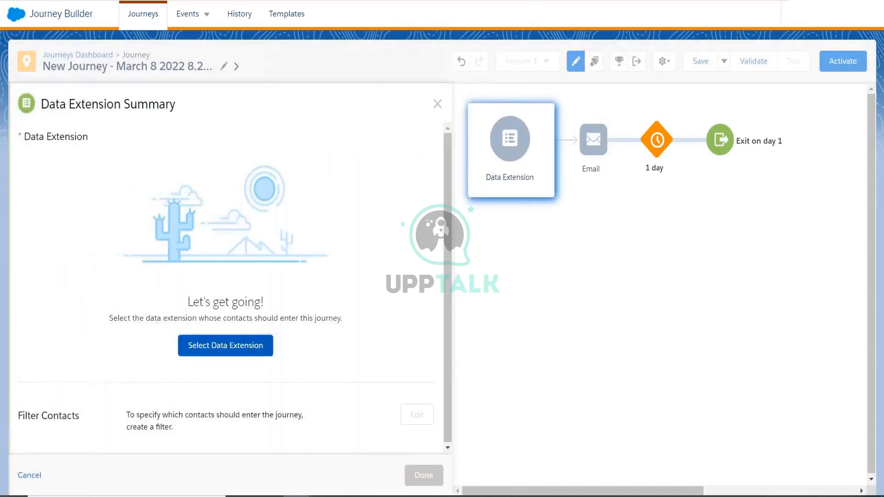
click(248, 345)
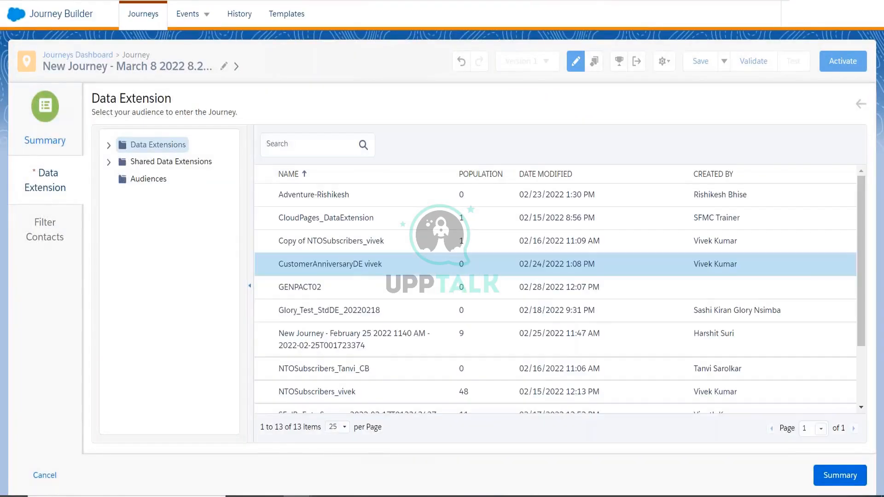
click(400, 267)
click(385, 418)
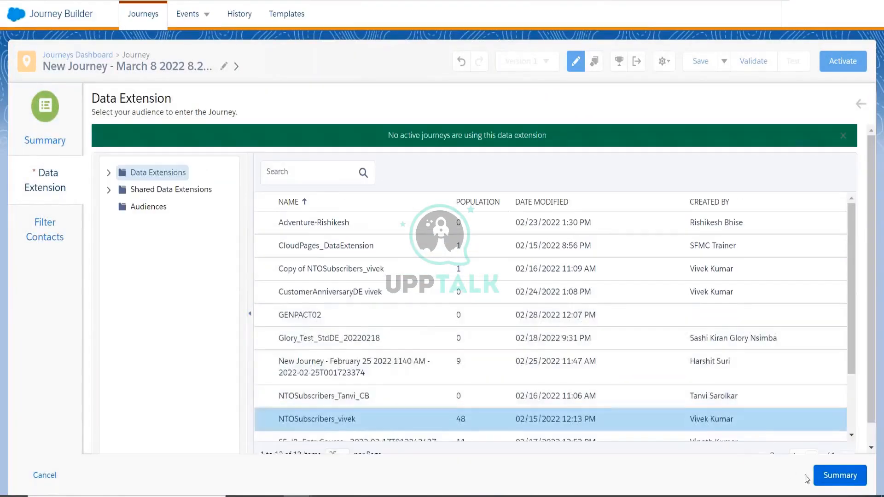
click(824, 476)
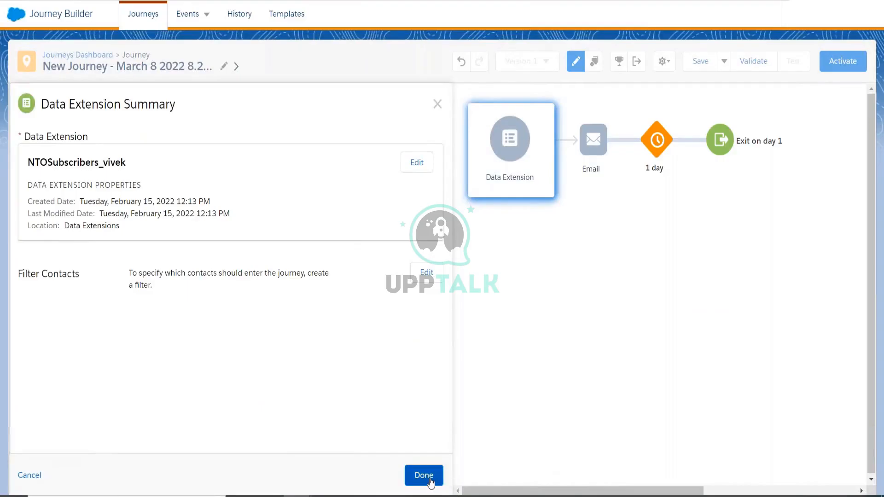
click(428, 479)
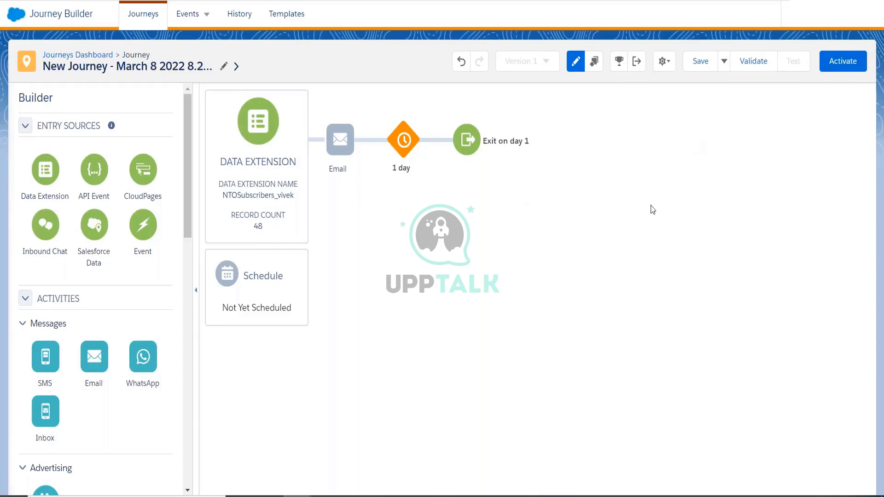
Step: Set the journey's schedule type to Run Once
click(252, 295)
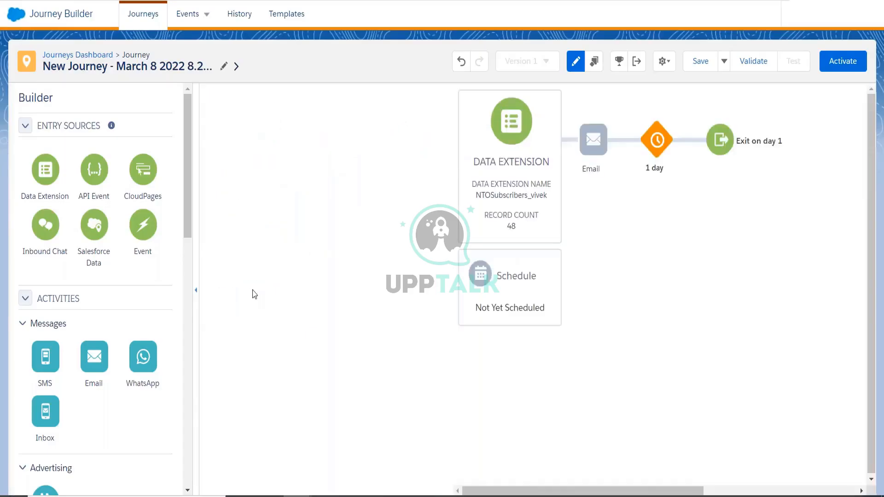
click(97, 222)
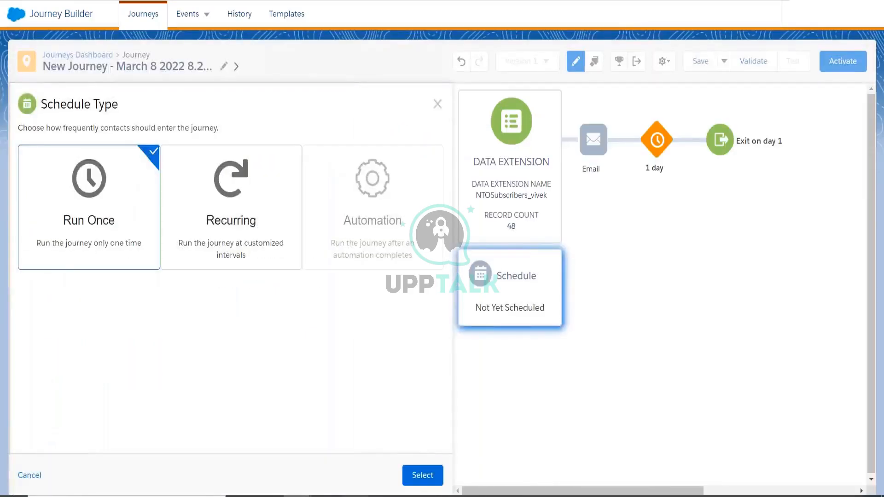
click(418, 480)
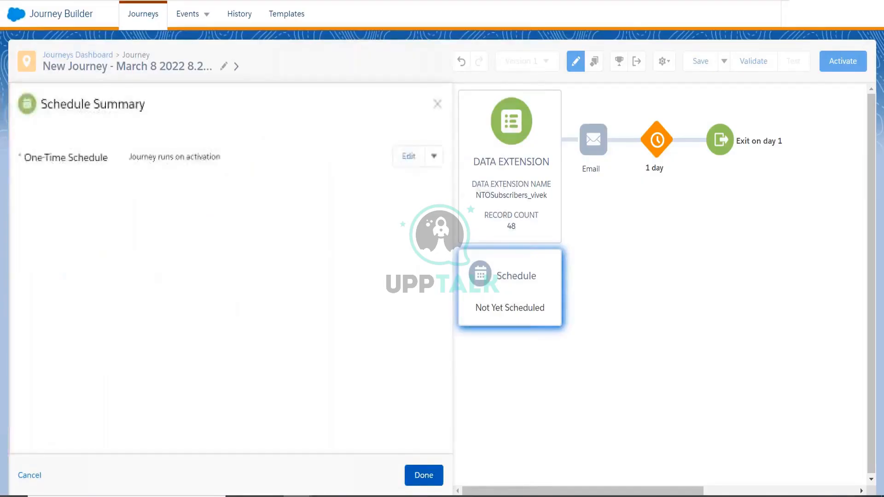
click(420, 479)
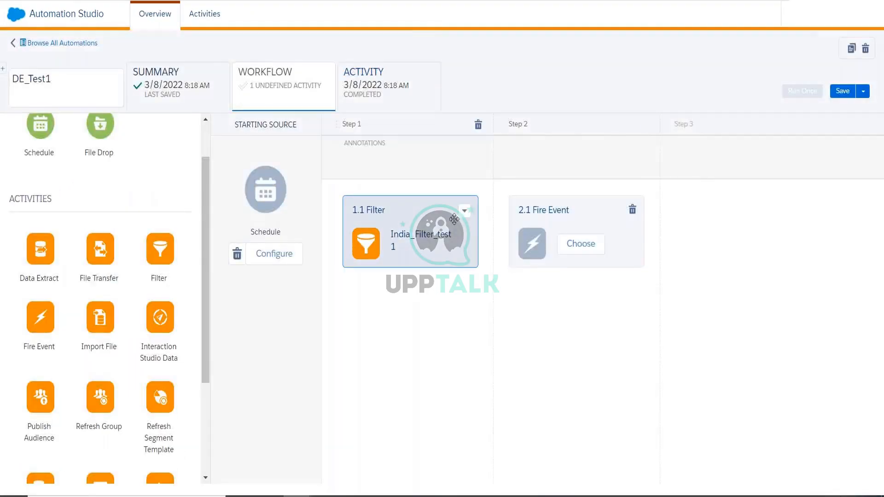
Step: Return to DE_Test1 in Automation Studio and remove the India_Filter_test1 filter activity from step 1
click(464, 211)
click(476, 260)
click(453, 272)
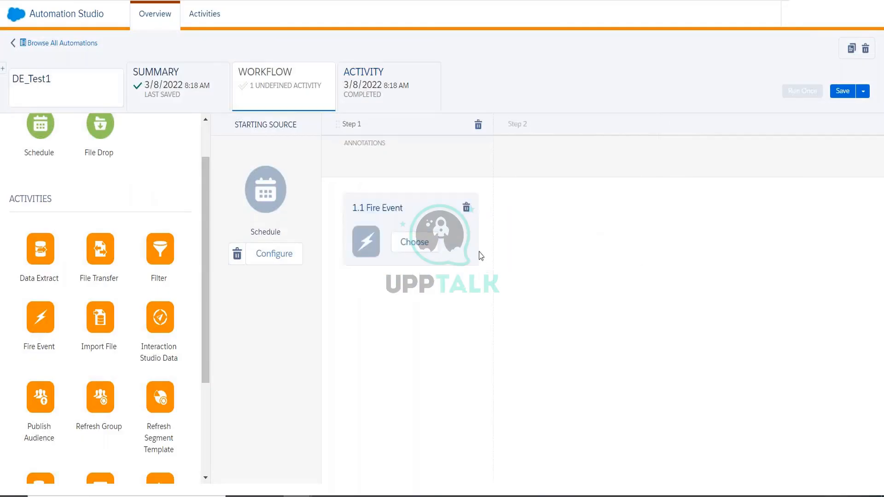
Step: Choose the NTOSubscribers_vivek data extension for the Fire Event activity and save the DE_Test1 automation
click(415, 244)
click(277, 194)
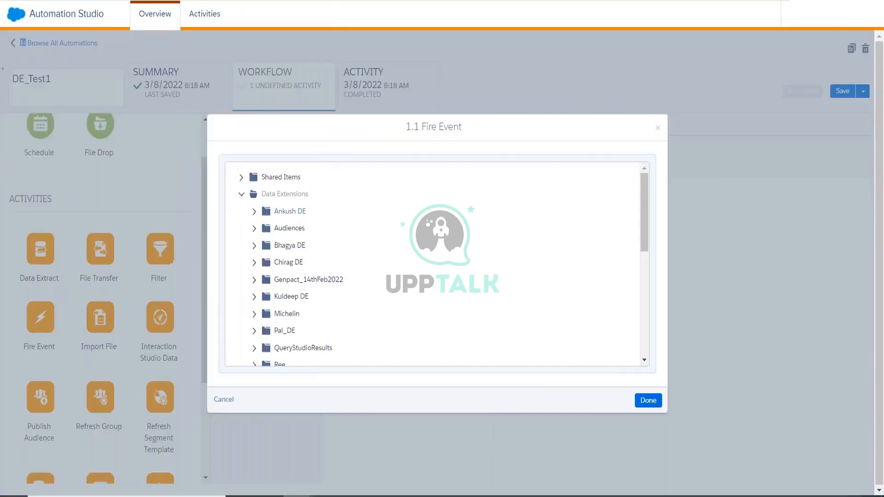
scroll(433, 264, down, 4)
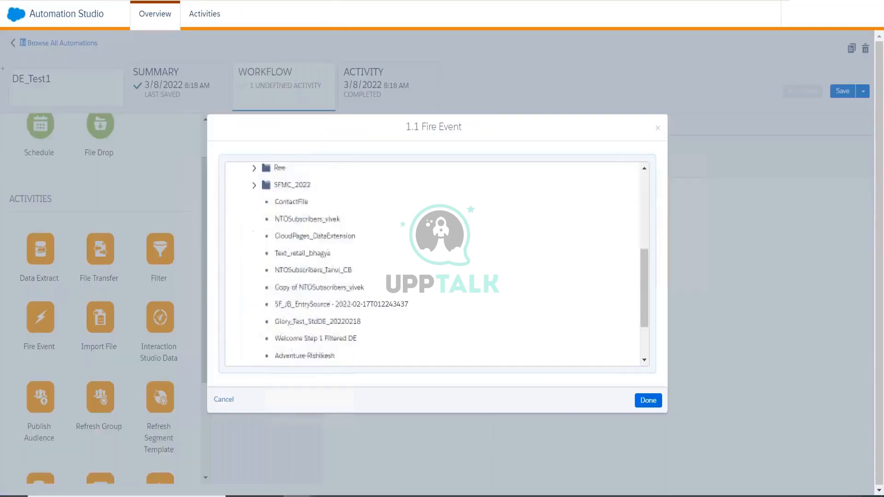
click(307, 219)
click(647, 400)
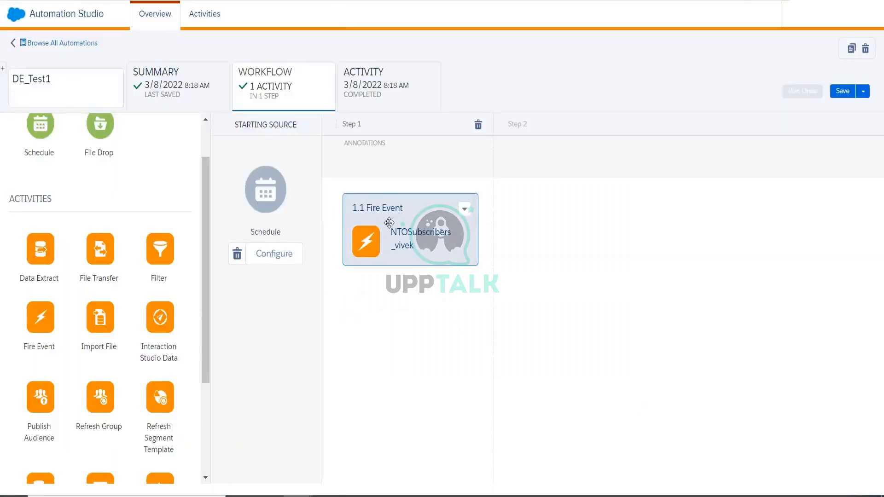
click(840, 92)
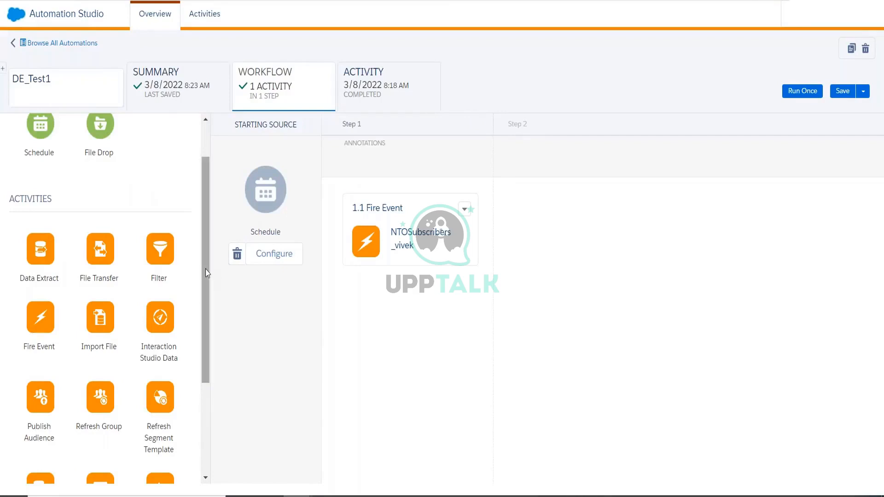
drag(203, 342, 206, 417)
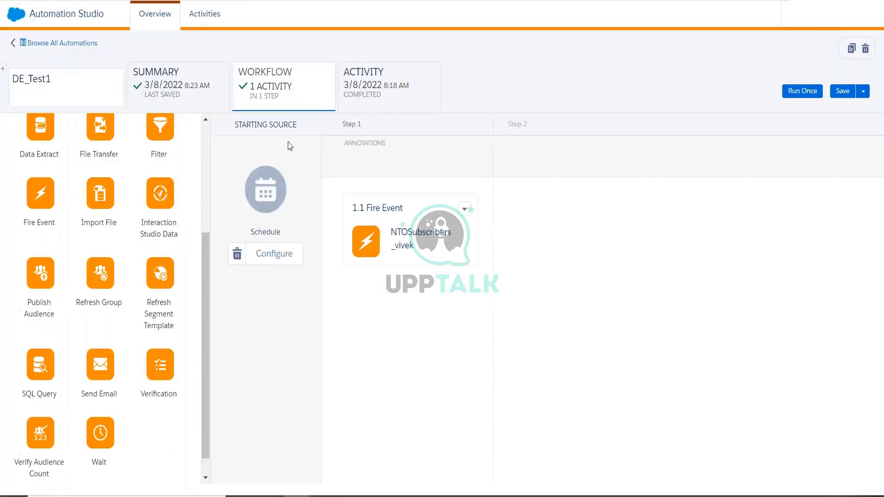
Step: Delete the Fire Event activity from step 1 and add a Refresh Group activity in its place
scroll(70, 308, up, 3)
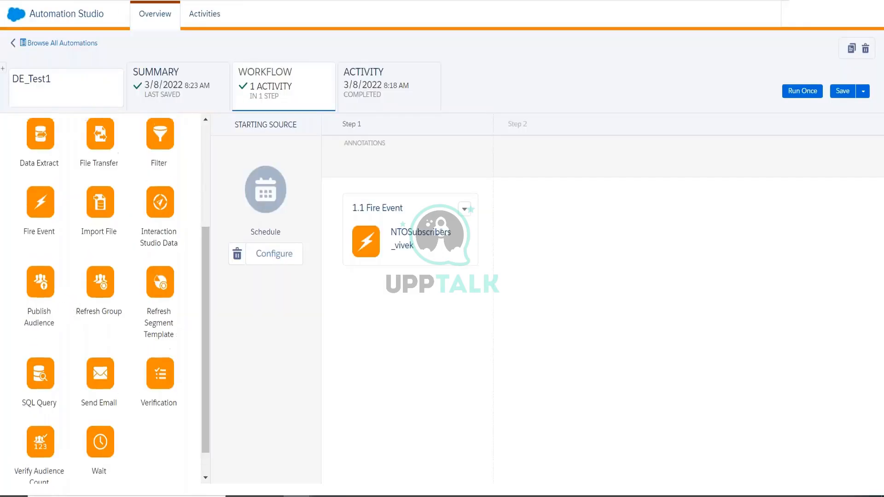
click(465, 208)
click(474, 243)
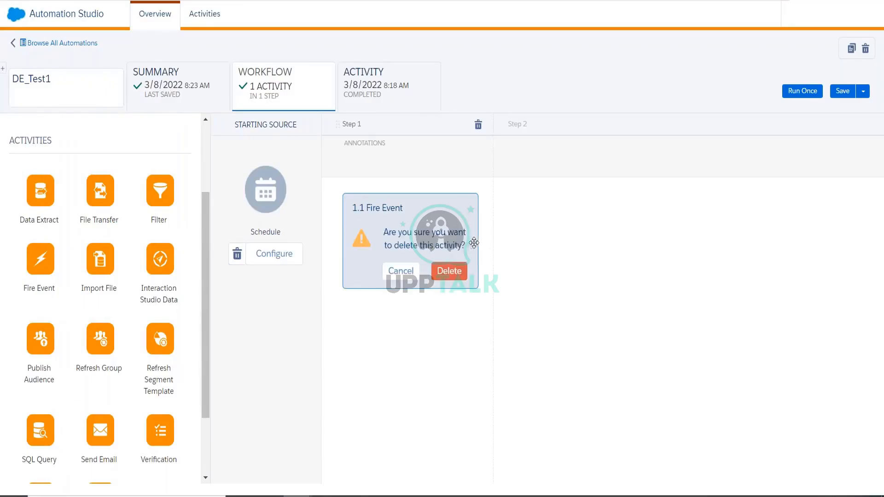
click(460, 271)
drag(92, 345, 416, 235)
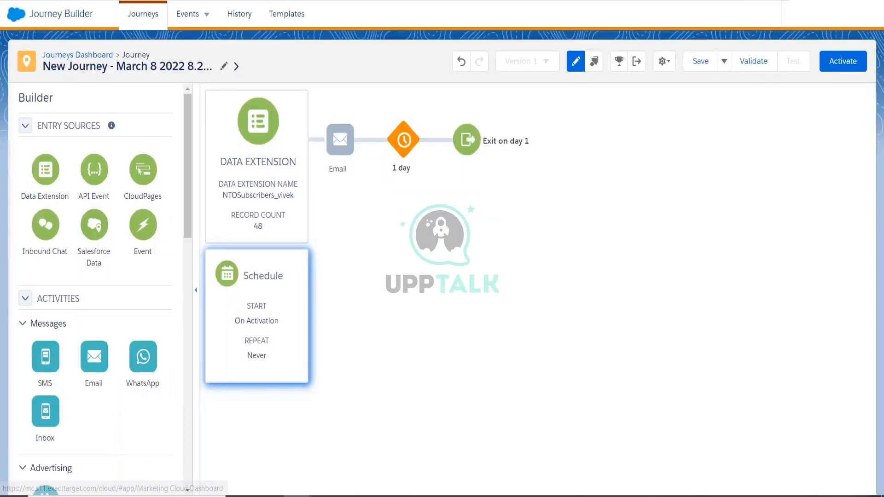
Step: Switch from Journey Builder to Email Studio and open the subscriber Groups
click(16, 15)
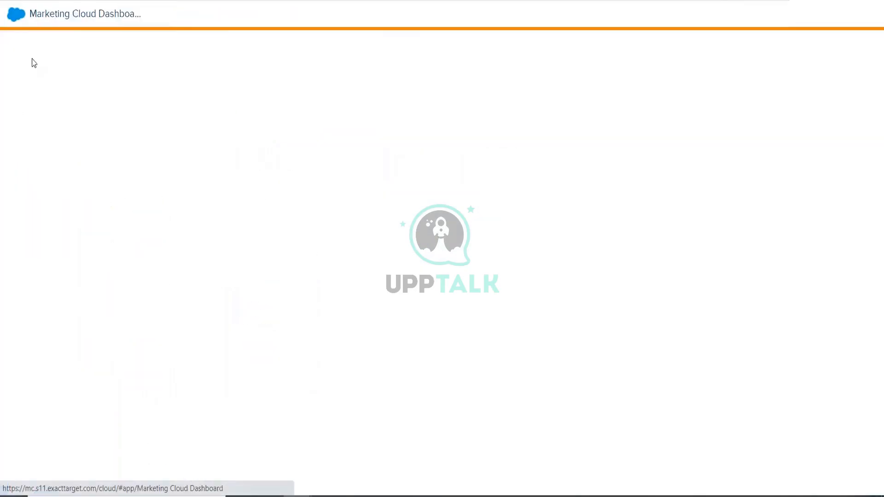
mouse_move(26, 87)
click(35, 134)
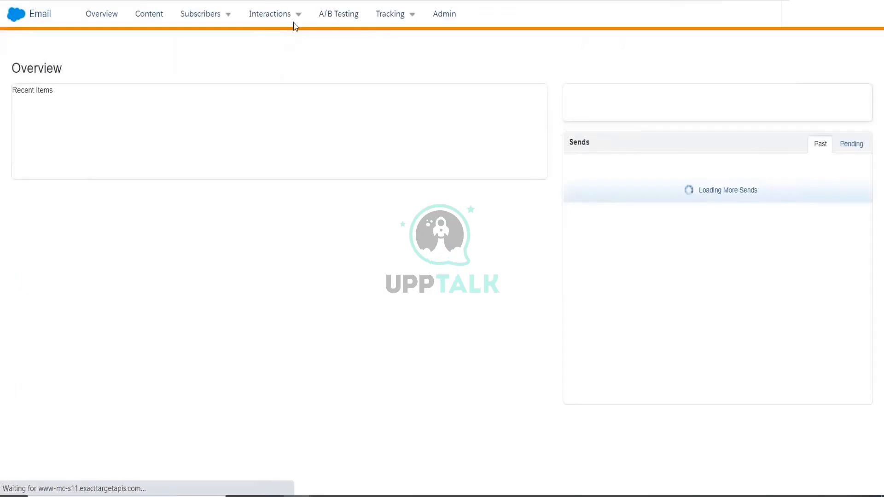
mouse_move(200, 18)
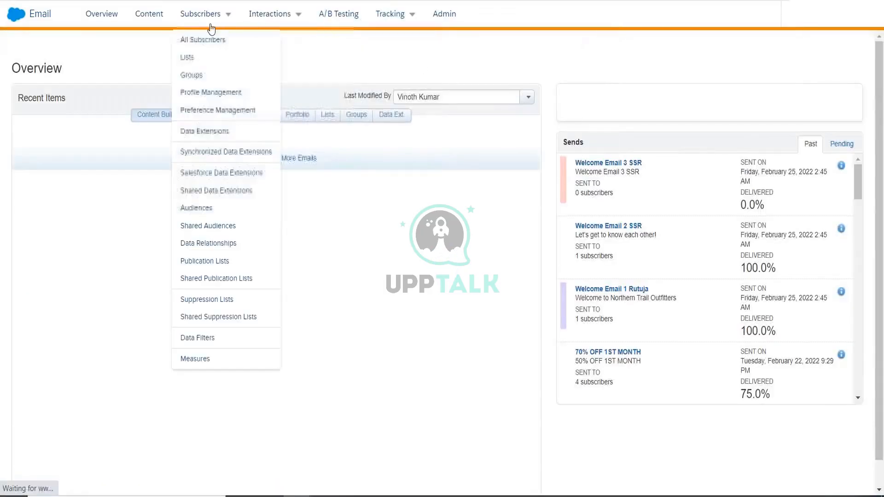
click(203, 79)
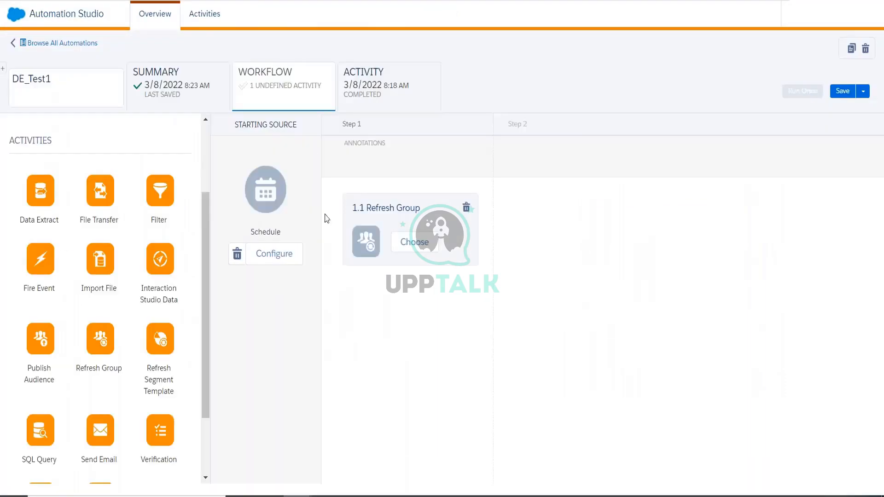
Step: Back in Automation Studio, try to choose a group from the my groups folder for the Refresh Group activity
click(406, 243)
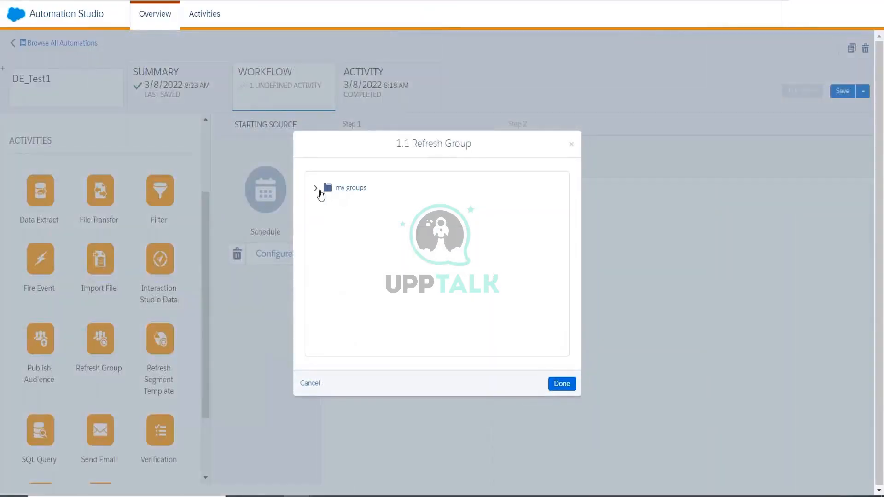
click(320, 190)
click(557, 385)
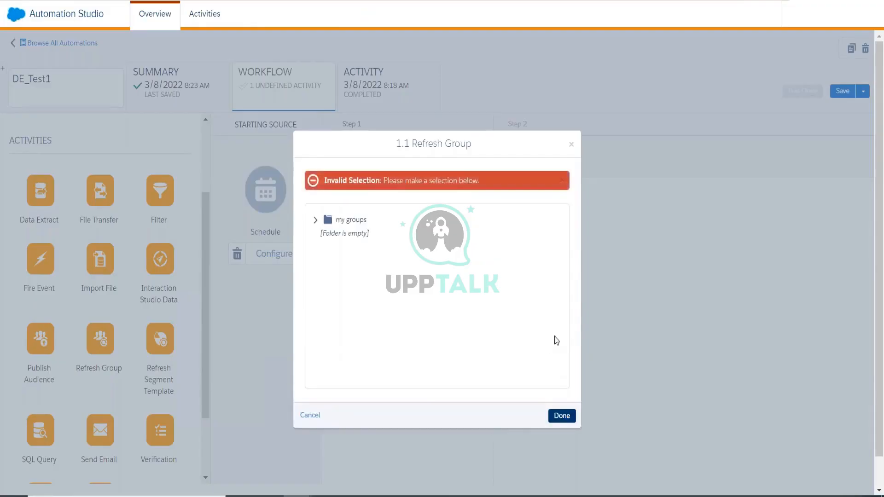
click(571, 144)
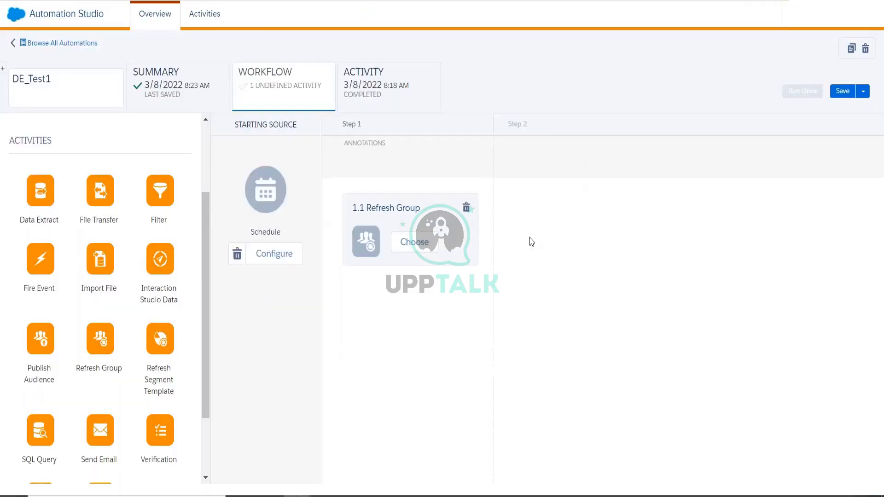
Step: Configure the DE_Test1 starting schedule to repeat hourly, starting 03/09/2022 at 1:30 PM
click(279, 258)
click(323, 244)
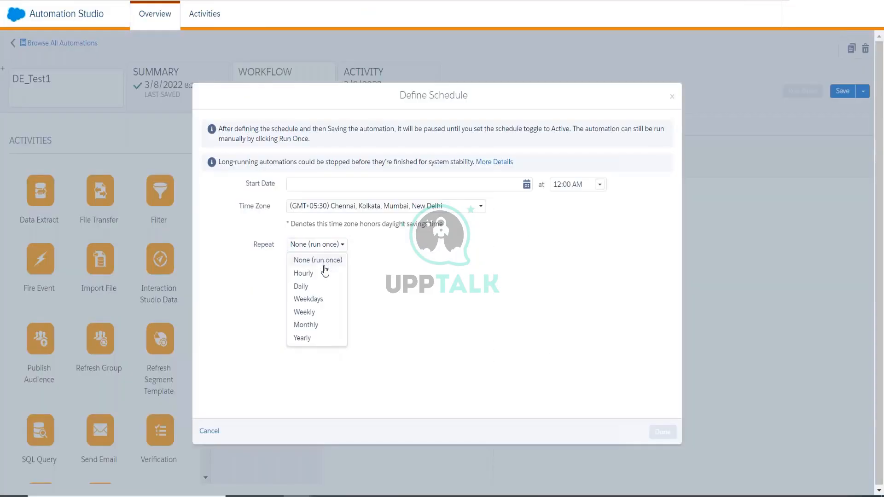
click(324, 275)
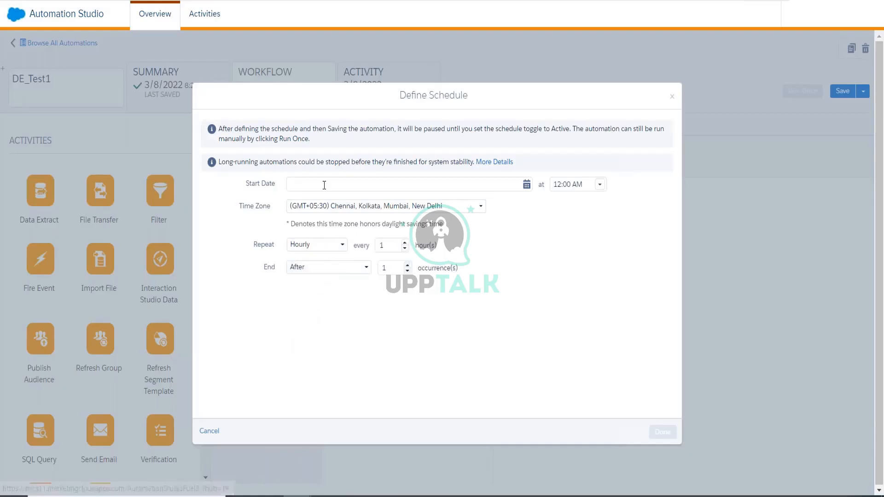
click(600, 185)
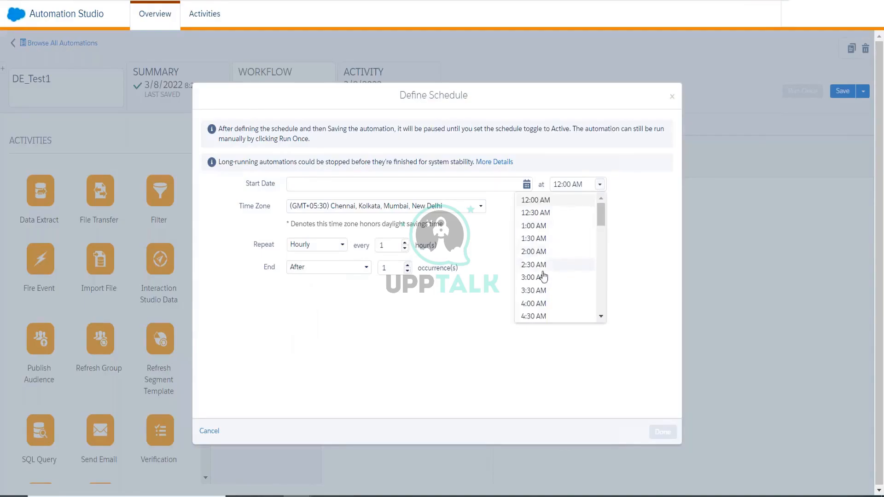
scroll(544, 277, down, 5)
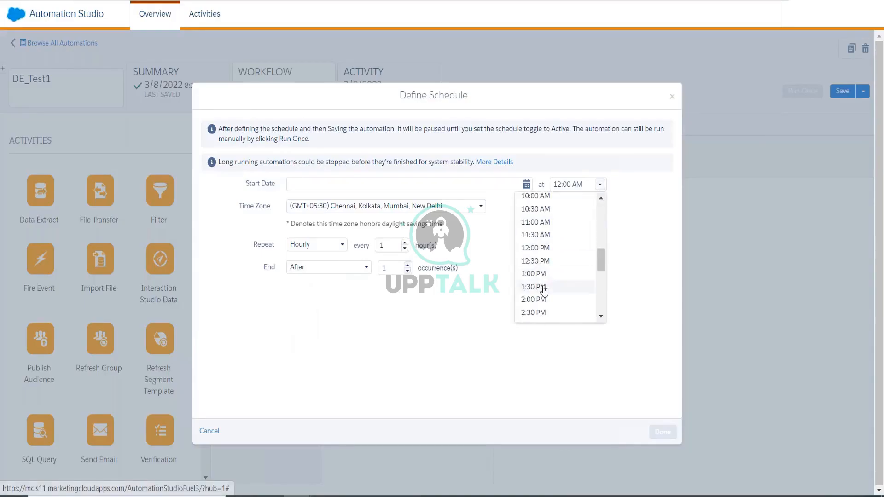
click(543, 286)
click(430, 184)
click(468, 260)
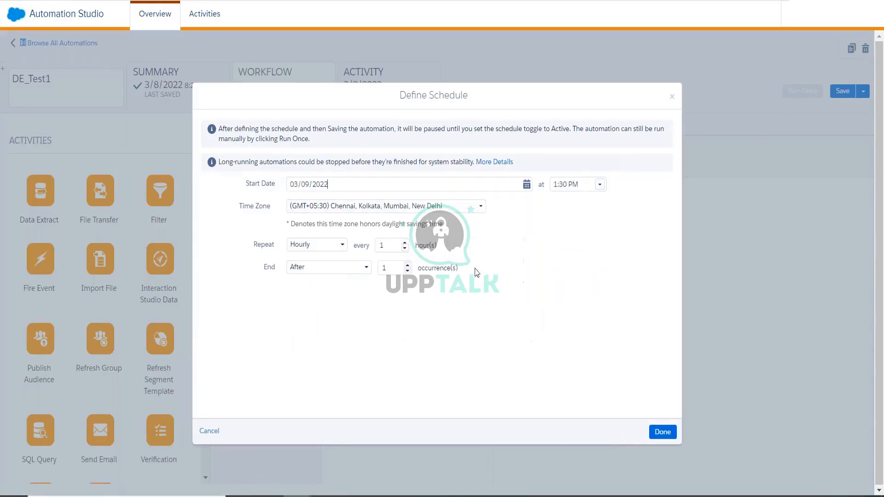
click(663, 432)
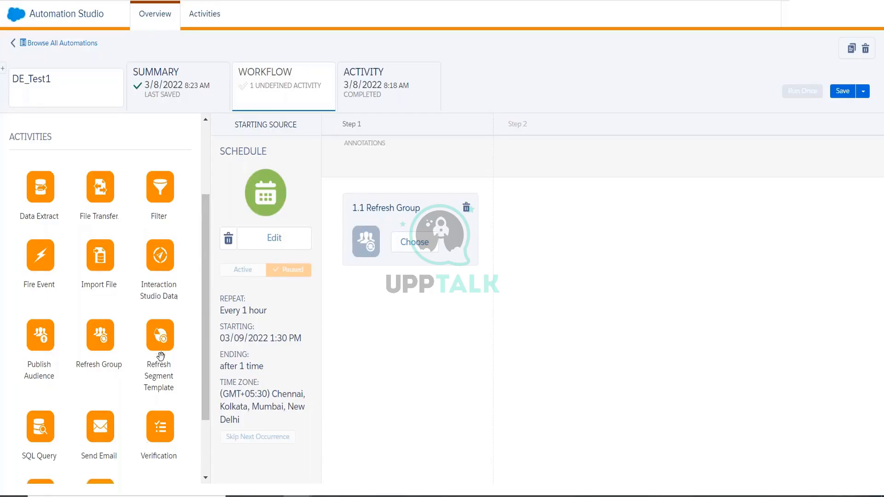
scroll(160, 357, down, 2)
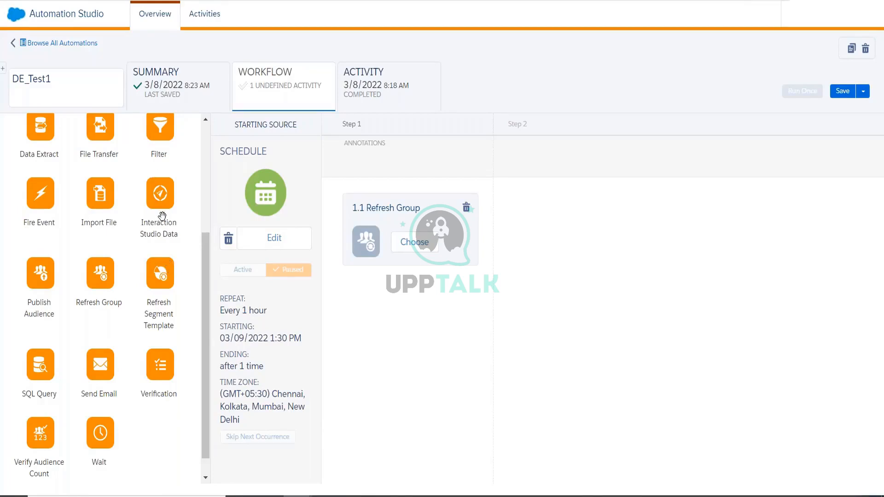
scroll(164, 271, up, 2)
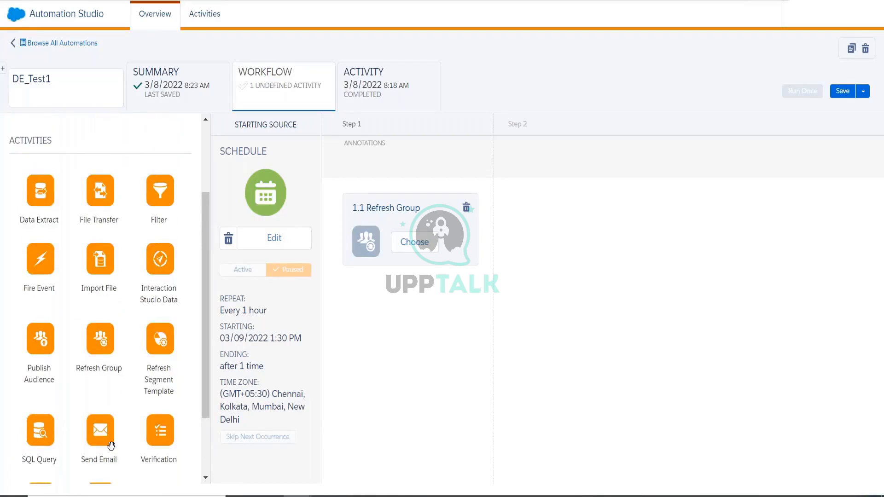
scroll(149, 351, down, 2)
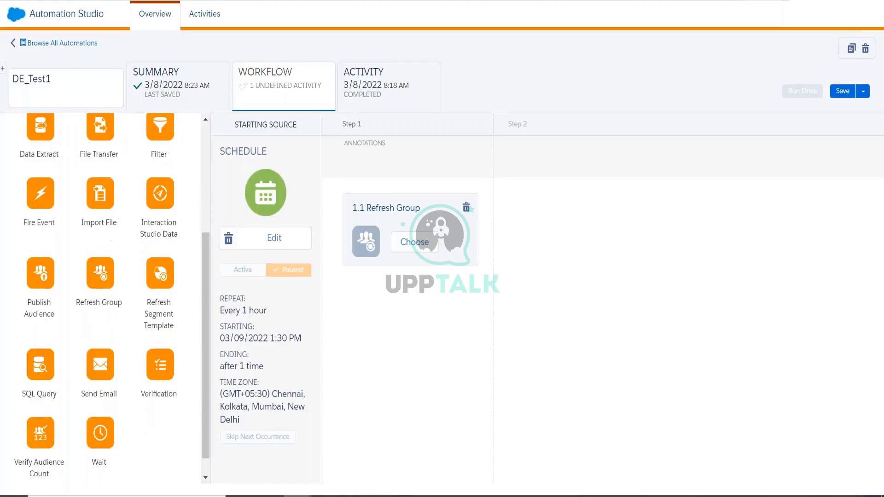